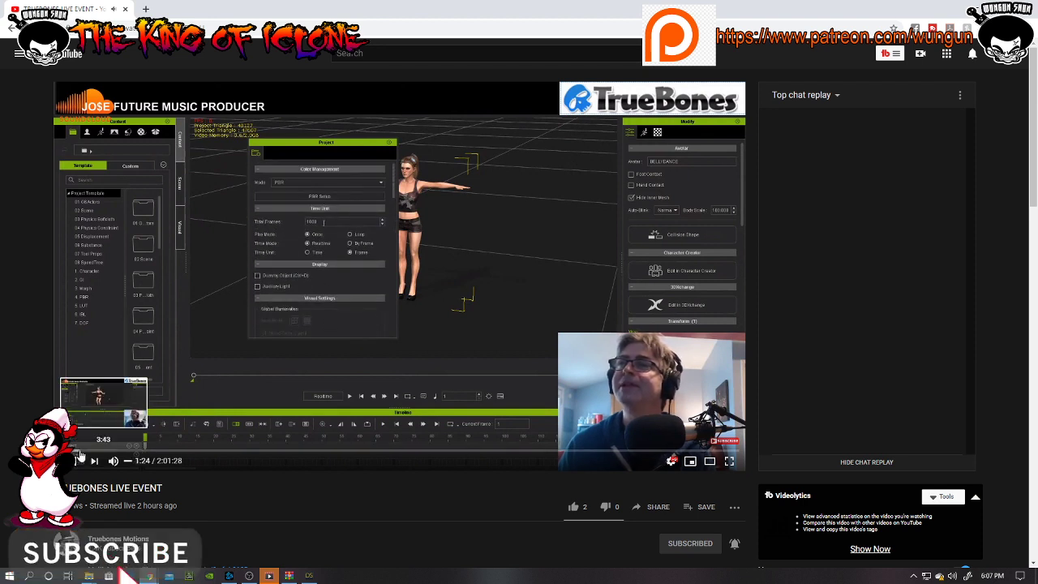
Jump the TrueBones replay ahead to about 3:14 and play it full screen.
{"action": "left_click", "coordinate": [84, 451]}
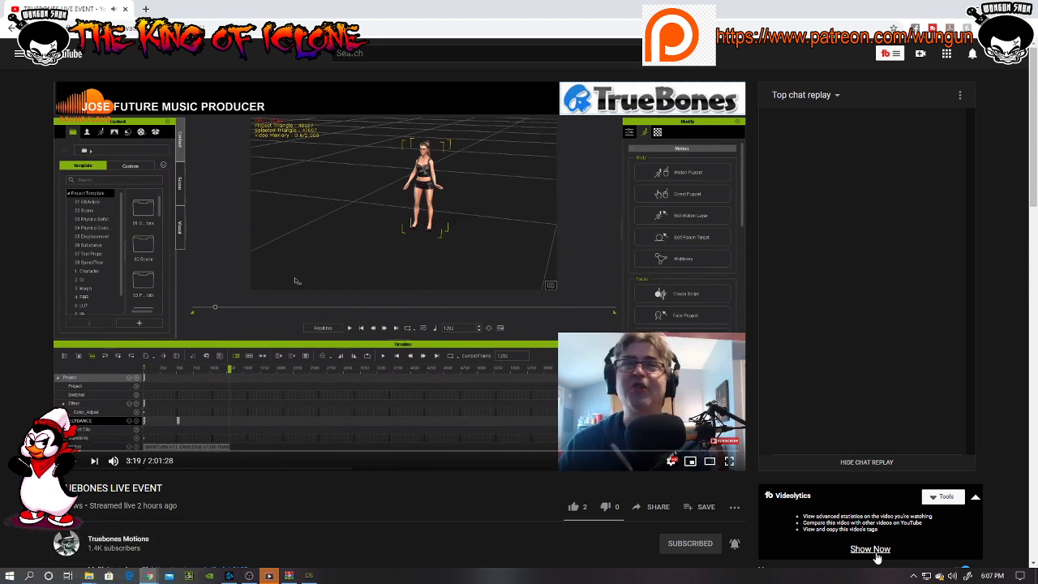
{"action": "left_click", "coordinate": [729, 461]}
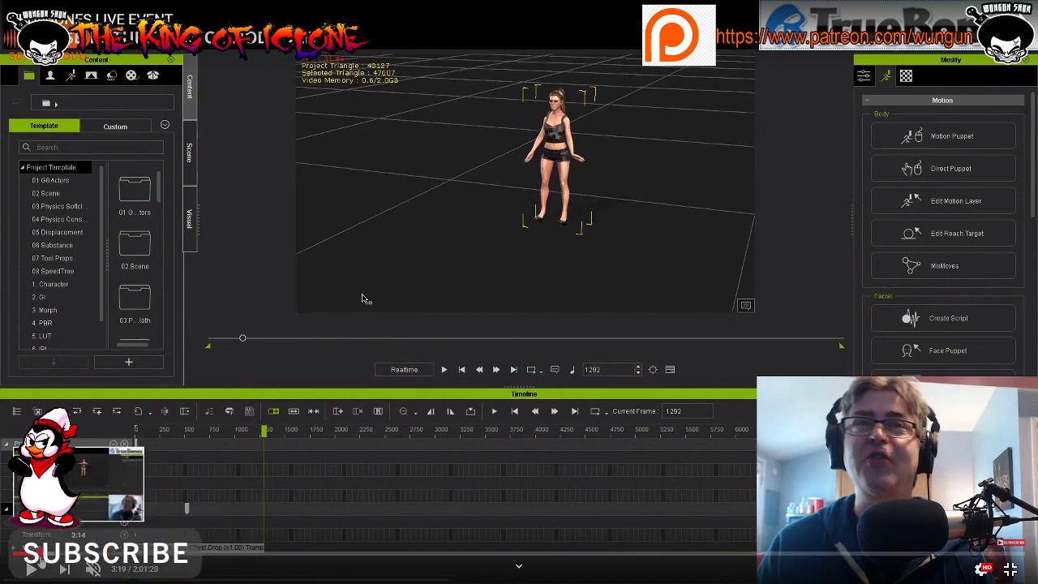
Rewind the replay to 2:47 and resume playback at the belly-dance Perform list.
{"action": "left_click", "coordinate": [35, 555]}
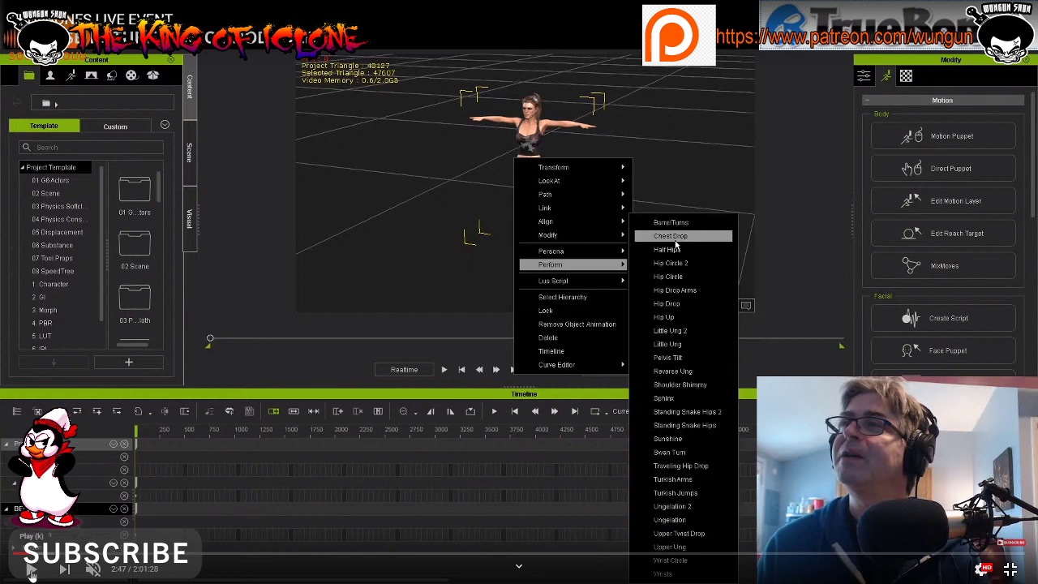
{"action": "left_click", "coordinate": [31, 570]}
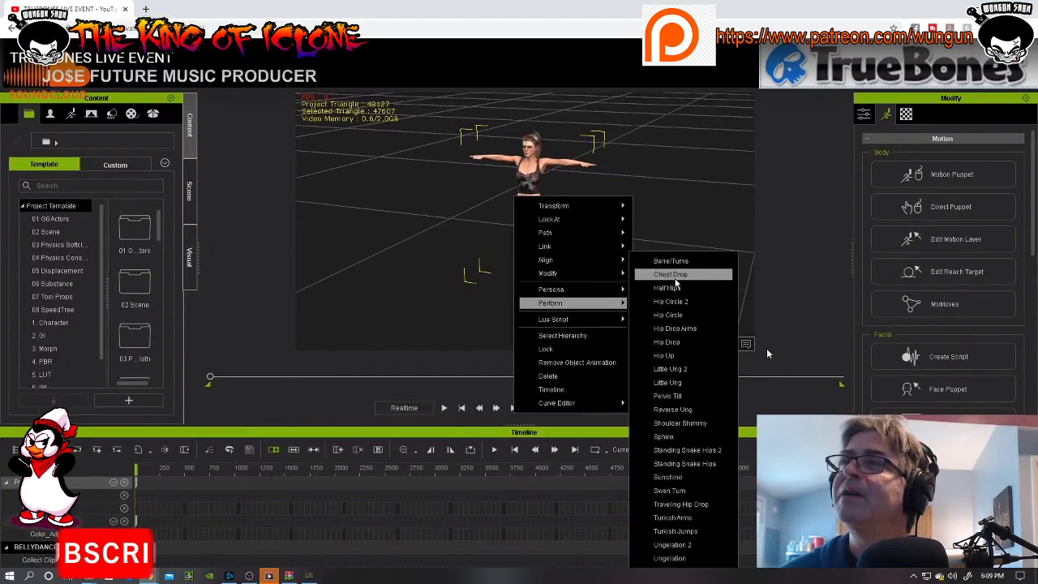
Exit full screen and bring the live event browser window back to the front.
{"action": "key", "text": "Escape"}
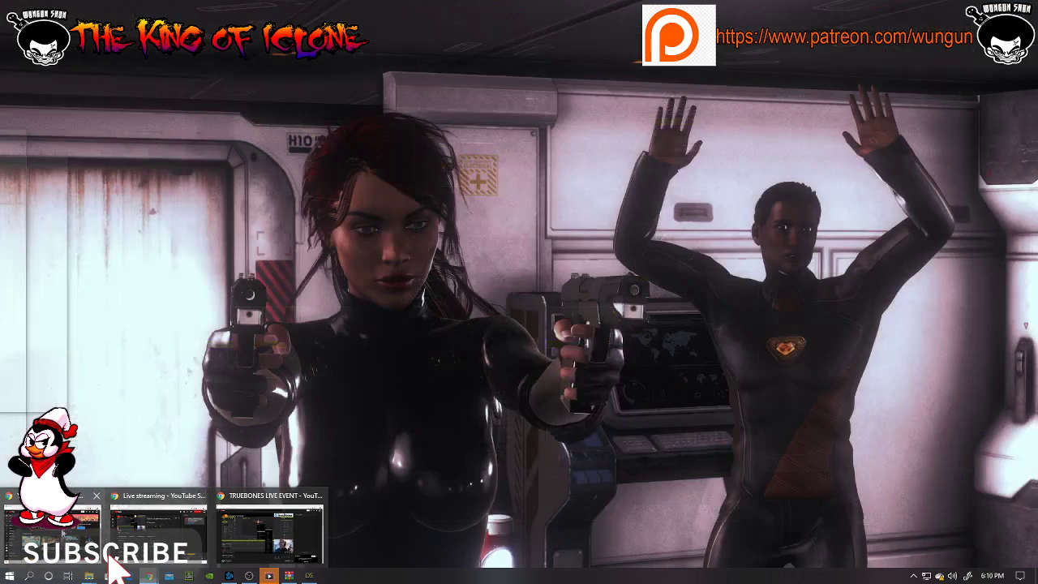
{"action": "mouse_move", "coordinate": [52, 532]}
{"action": "mouse_move", "coordinate": [149, 575]}
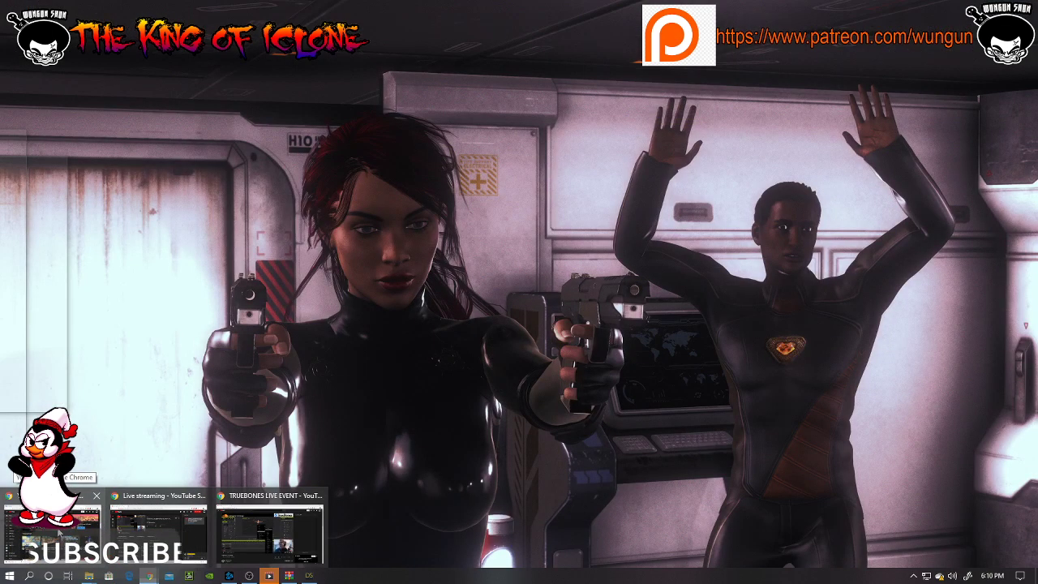
{"action": "left_click", "coordinate": [269, 531]}
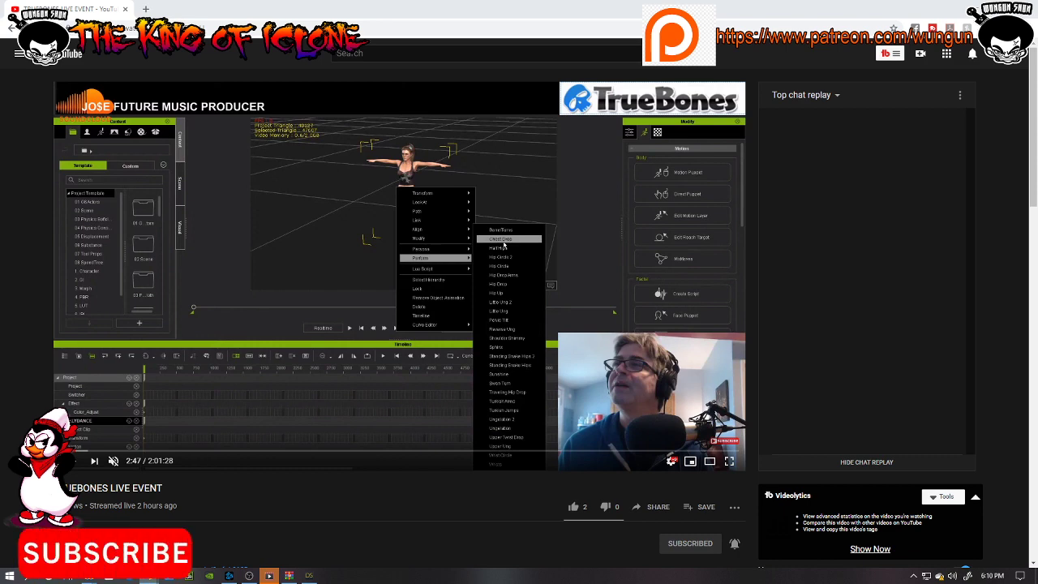
{"action": "left_click", "coordinate": [89, 574]}
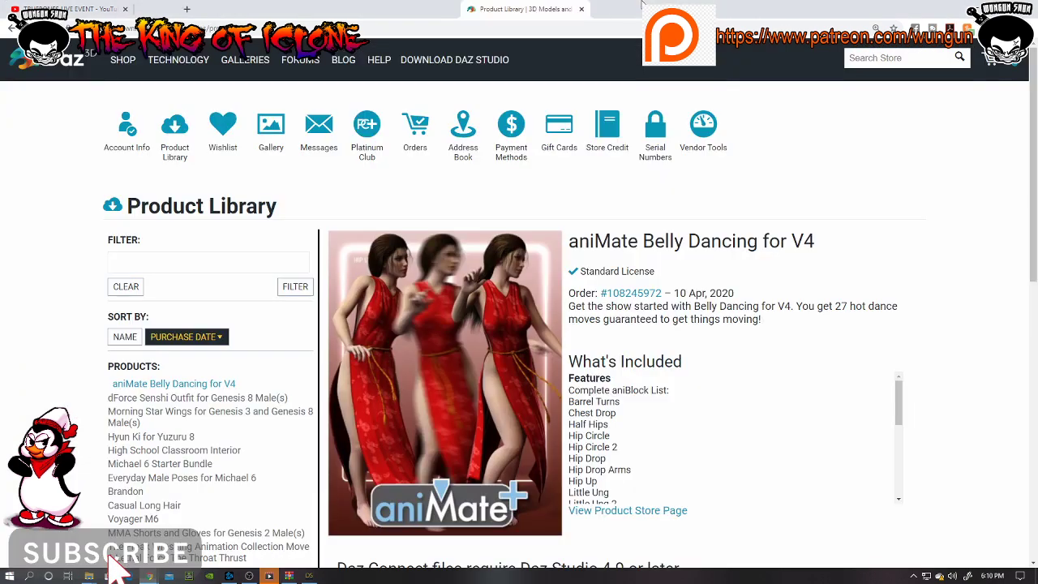
{"action": "scroll", "coordinate": [398, 402], "scroll_direction": "down", "scroll_amount": 1}
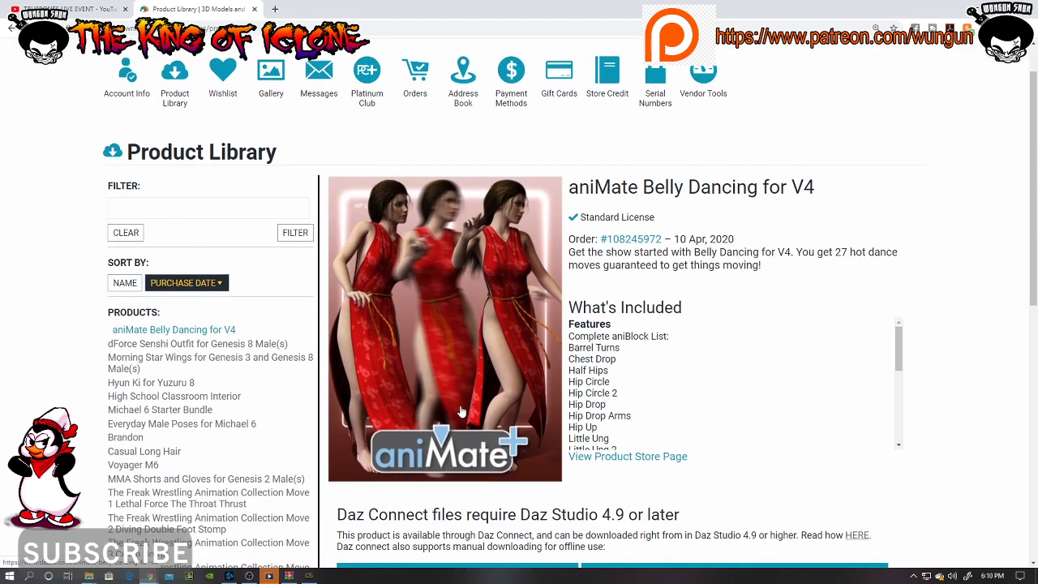
{"action": "scroll", "coordinate": [440, 385], "scroll_direction": "up", "scroll_amount": 1}
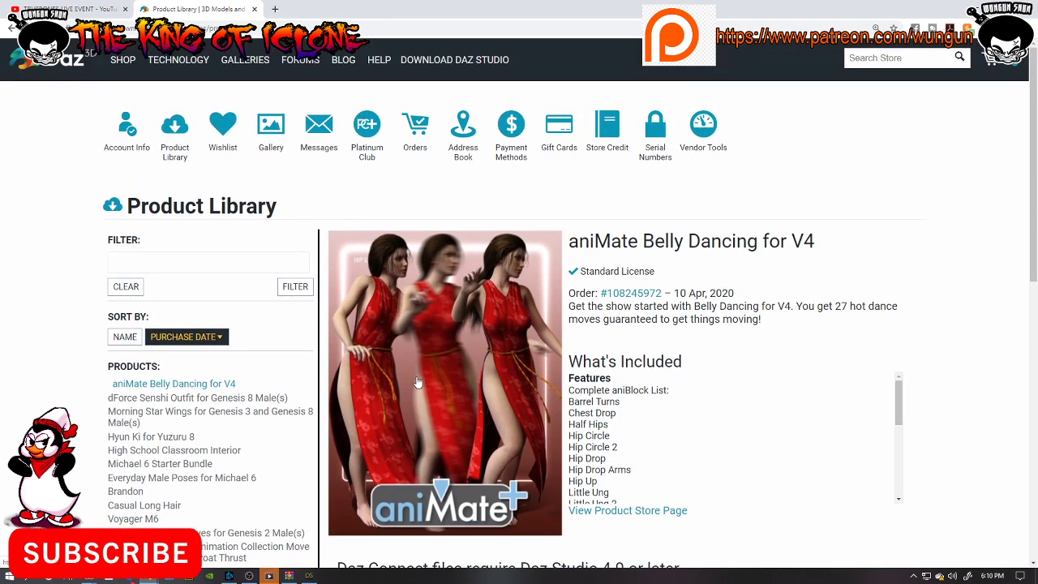
{"action": "scroll", "coordinate": [456, 459], "scroll_direction": "down", "scroll_amount": 1}
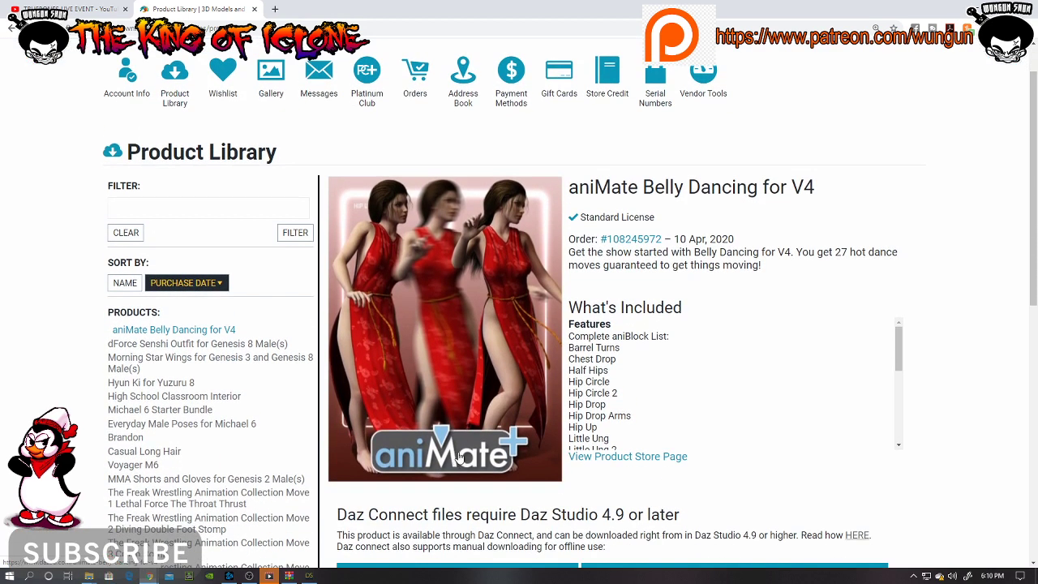
{"action": "left_click", "coordinate": [570, 186]}
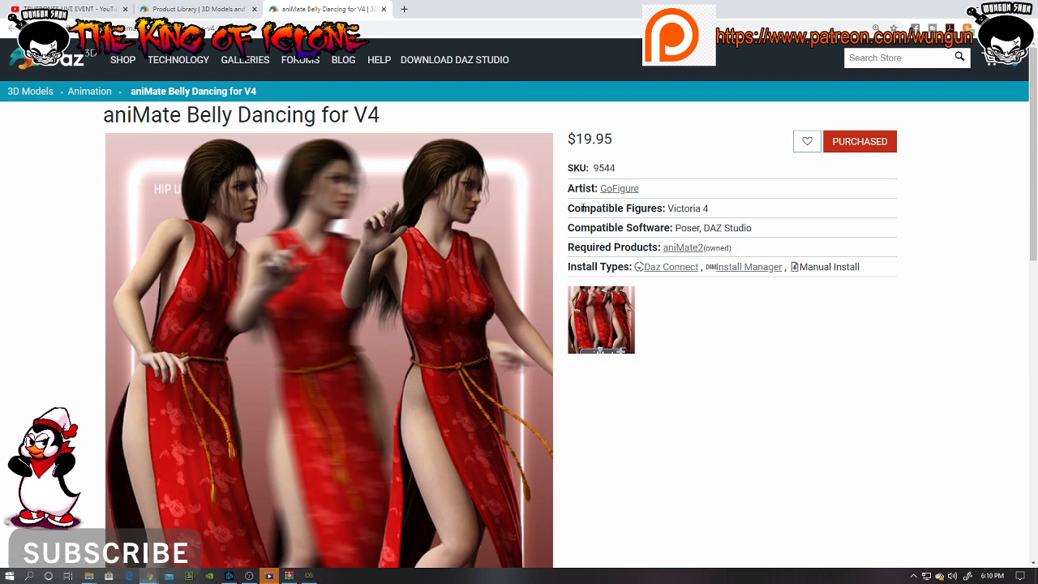
{"action": "left_click_drag", "start_coordinate": [570, 186], "coordinate": [644, 189]}
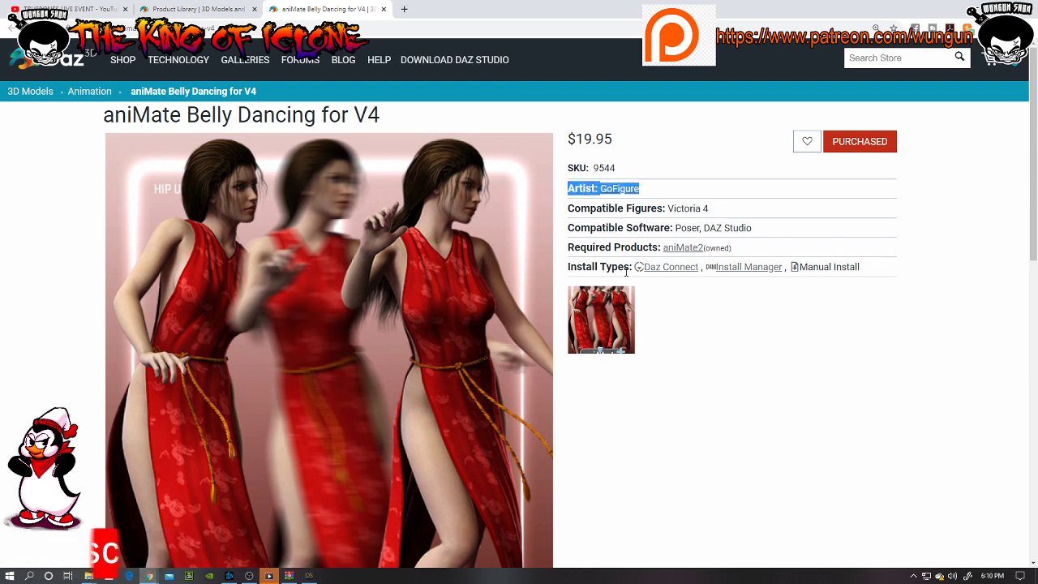
{"action": "scroll", "coordinate": [463, 321], "scroll_direction": "down", "scroll_amount": 2}
{"action": "scroll", "coordinate": [441, 347], "scroll_direction": "up", "scroll_amount": 3}
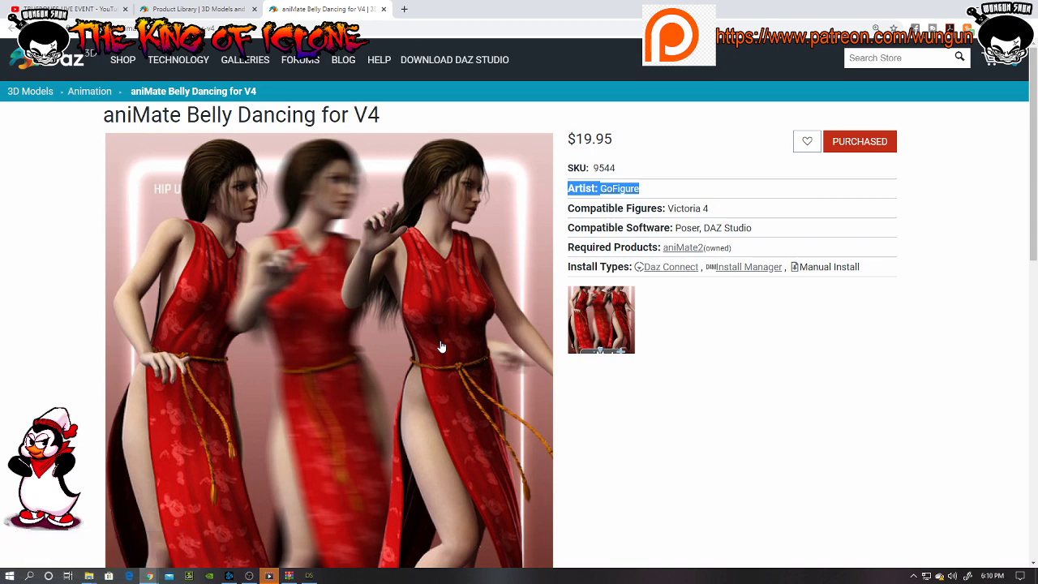
{"action": "scroll", "coordinate": [441, 347], "scroll_direction": "down", "scroll_amount": 1}
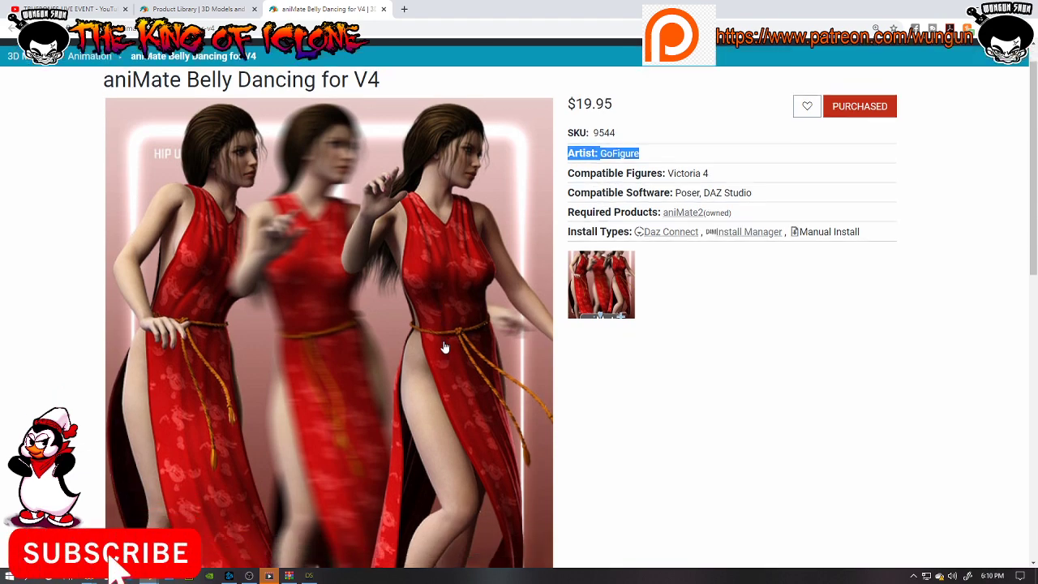
{"action": "scroll", "coordinate": [443, 345], "scroll_direction": "down", "scroll_amount": 4}
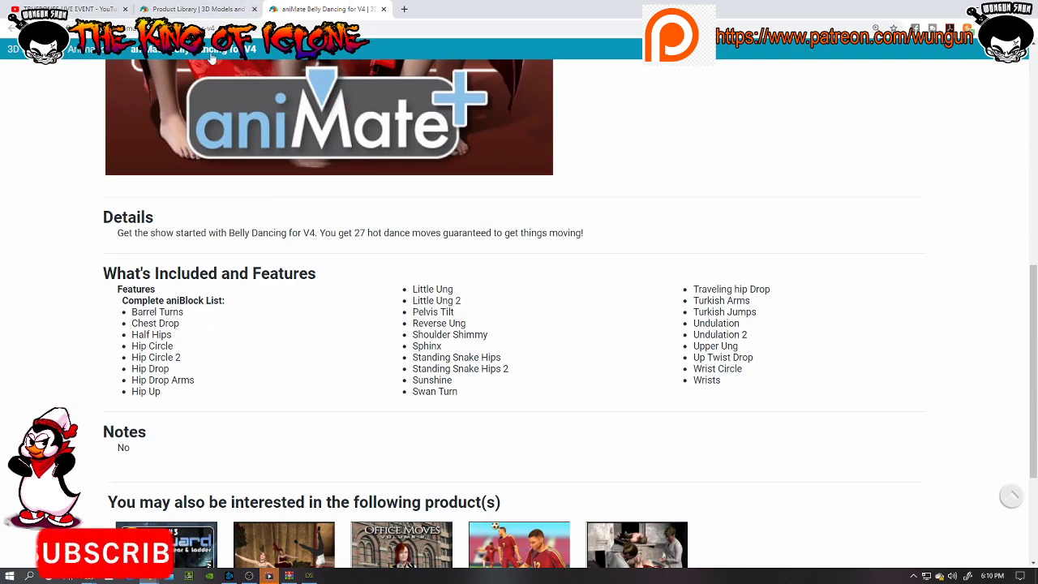
Reopen the Belly Dancing for V4 store page to review its aniBlocks, then return to DAZ Studio.
{"action": "left_click", "coordinate": [384, 9]}
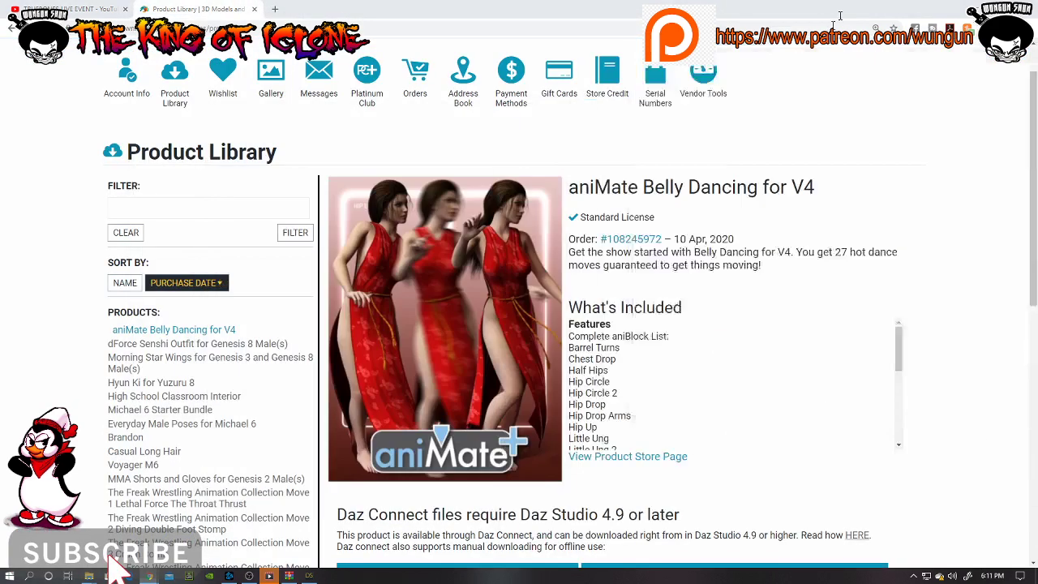
{"action": "key", "text": "ctrl+shift+t"}
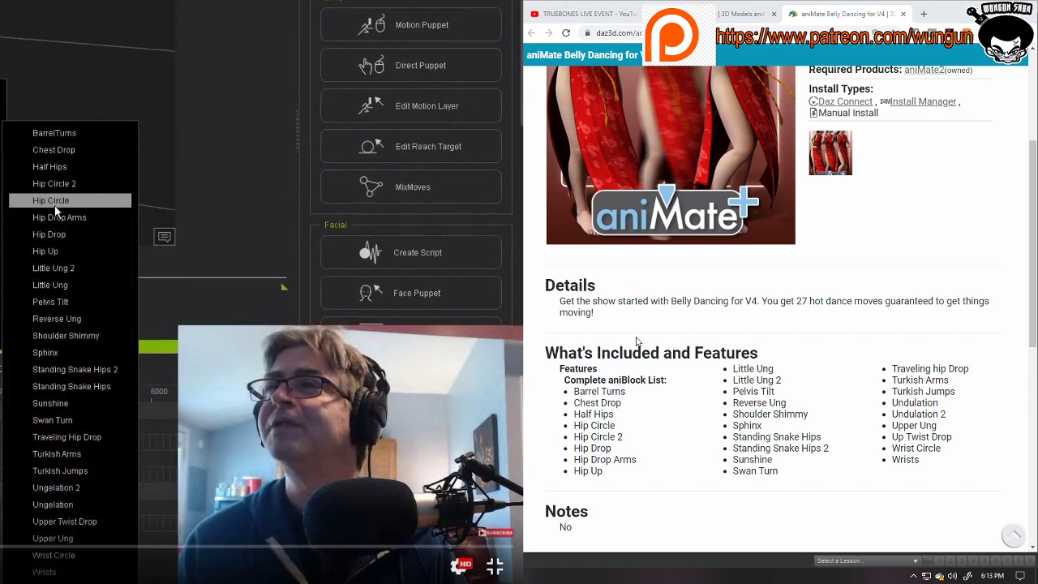
{"action": "key", "text": "alt+Tab"}
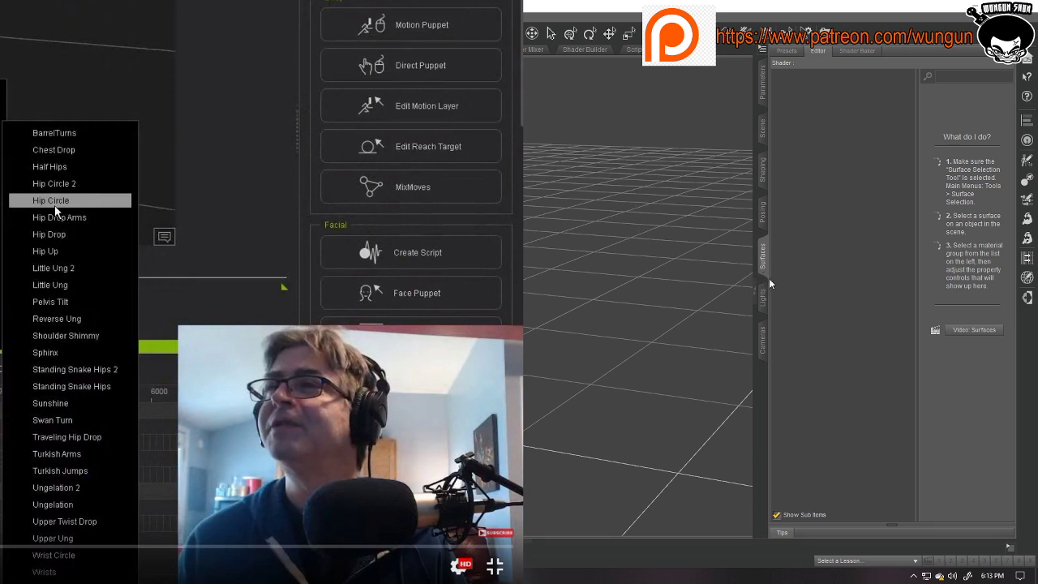
Widen the viewport by narrowing the surfaces pane.
{"action": "left_click_drag", "start_coordinate": [754, 263], "coordinate": [872, 259]}
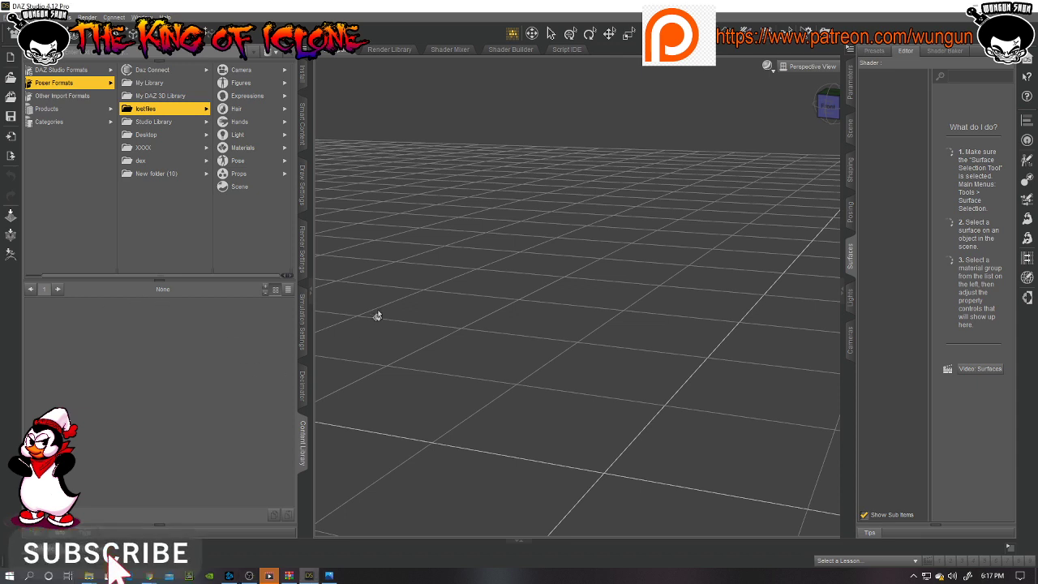
Open the lostfiles Figures folder and scroll down its subfolder list.
{"action": "left_click", "coordinate": [241, 83]}
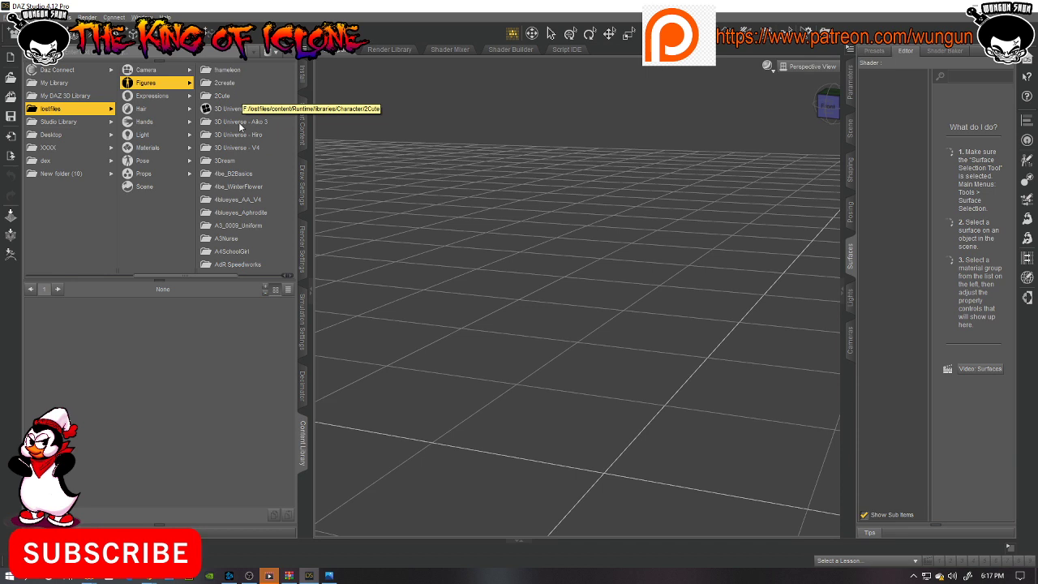
{"action": "scroll", "coordinate": [247, 214], "scroll_direction": "down", "scroll_amount": 2}
{"action": "scroll", "coordinate": [245, 219], "scroll_direction": "down", "scroll_amount": 2}
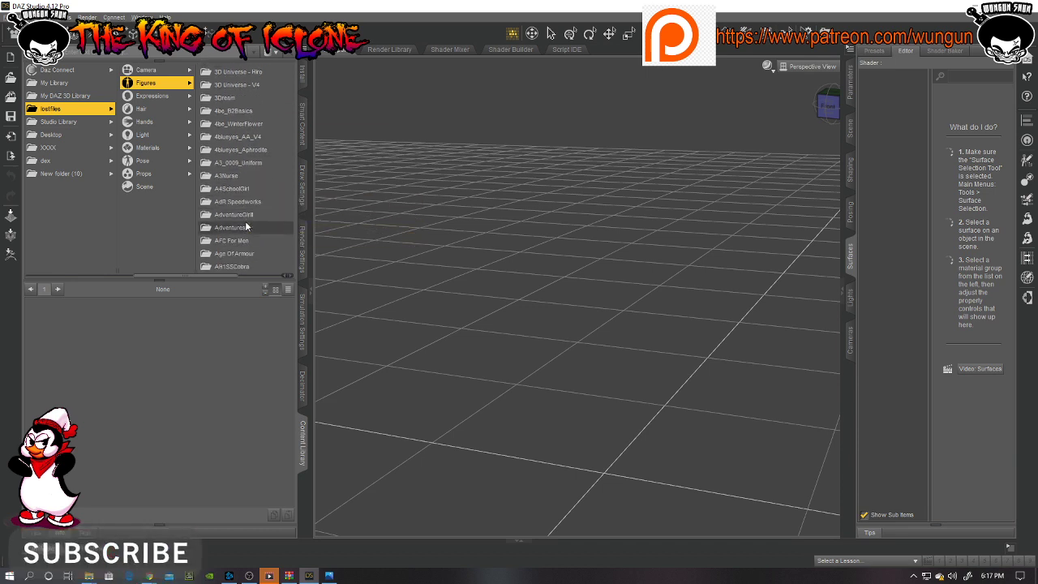
{"action": "scroll", "coordinate": [245, 220], "scroll_direction": "down", "scroll_amount": 1}
{"action": "scroll", "coordinate": [246, 223], "scroll_direction": "down", "scroll_amount": 1}
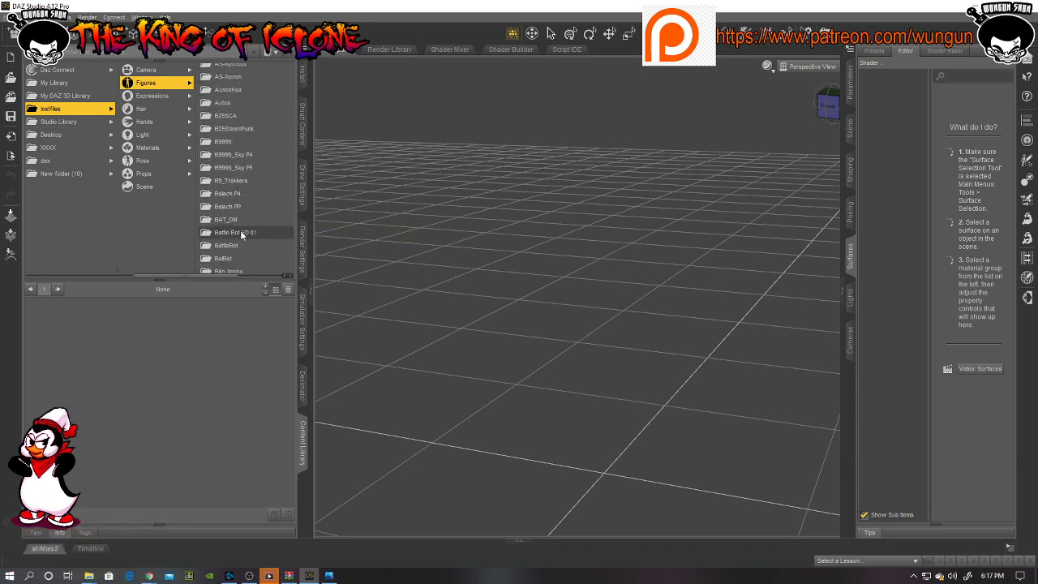
{"action": "scroll", "coordinate": [240, 227], "scroll_direction": "down", "scroll_amount": 3}
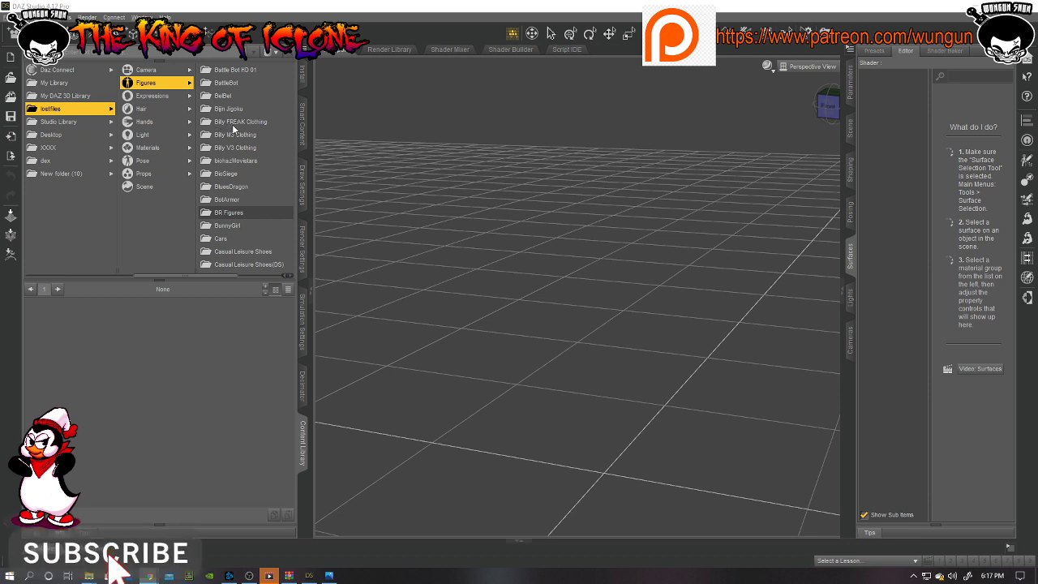
Open the DAZ People folder and scroll to the Victoria figure thumbnails.
{"action": "scroll", "coordinate": [234, 144], "scroll_direction": "down", "scroll_amount": 1}
{"action": "scroll", "coordinate": [234, 150], "scroll_direction": "down", "scroll_amount": 1}
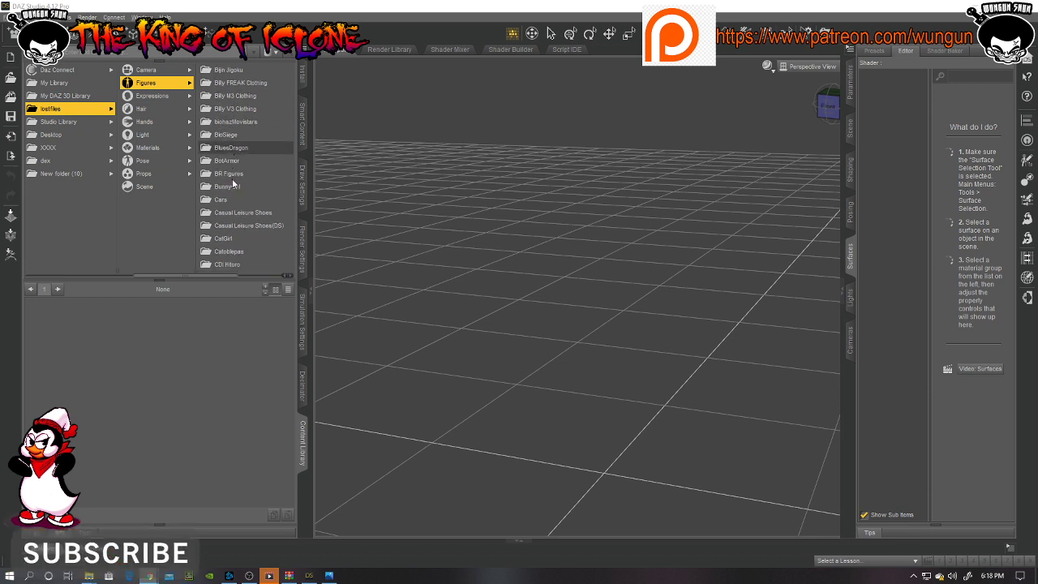
{"action": "scroll", "coordinate": [234, 188], "scroll_direction": "down", "scroll_amount": 1}
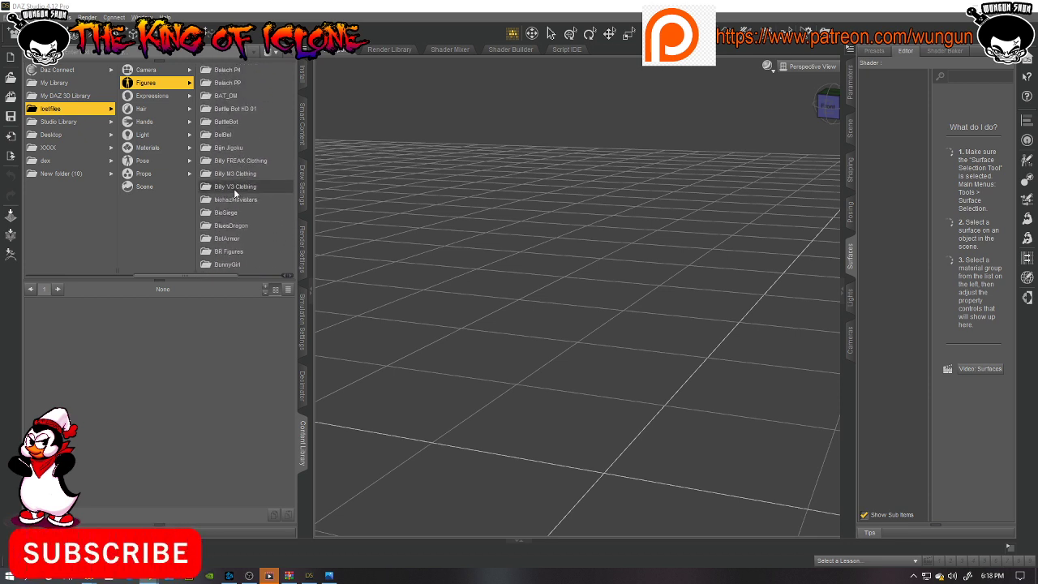
{"action": "scroll", "coordinate": [236, 190], "scroll_direction": "down", "scroll_amount": 2}
{"action": "scroll", "coordinate": [236, 191], "scroll_direction": "down", "scroll_amount": 2}
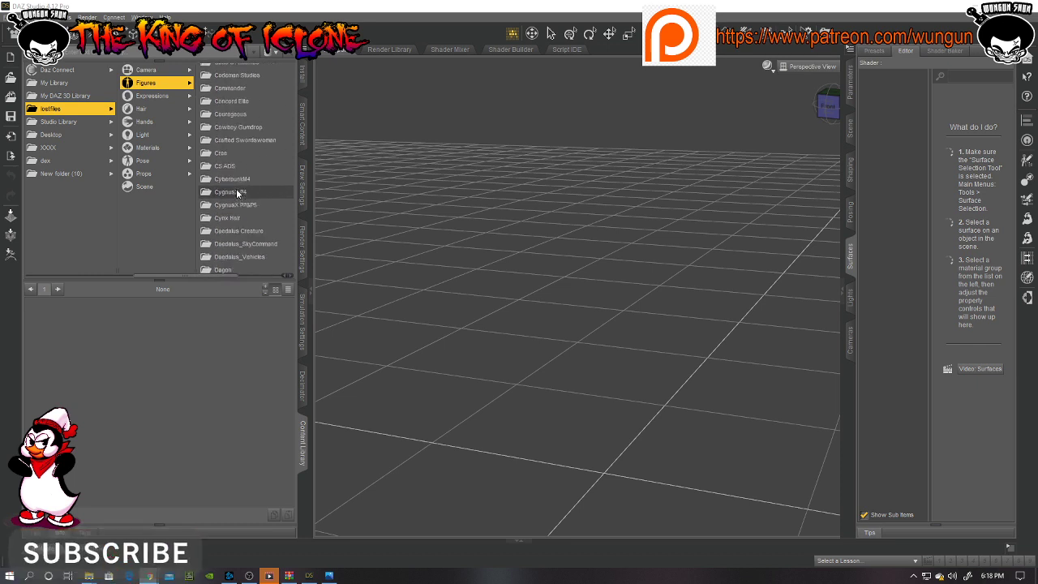
{"action": "scroll", "coordinate": [236, 190], "scroll_direction": "down", "scroll_amount": 2}
{"action": "scroll", "coordinate": [236, 190], "scroll_direction": "down", "scroll_amount": 2}
{"action": "scroll", "coordinate": [237, 191], "scroll_direction": "down", "scroll_amount": 2}
{"action": "scroll", "coordinate": [237, 191], "scroll_direction": "down", "scroll_amount": 2}
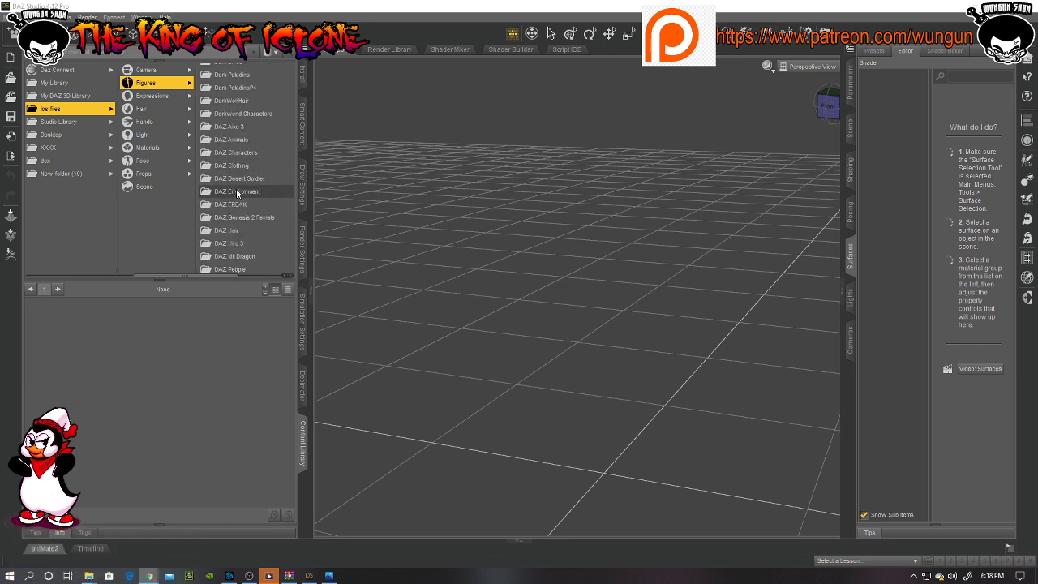
{"action": "left_click", "coordinate": [240, 200]}
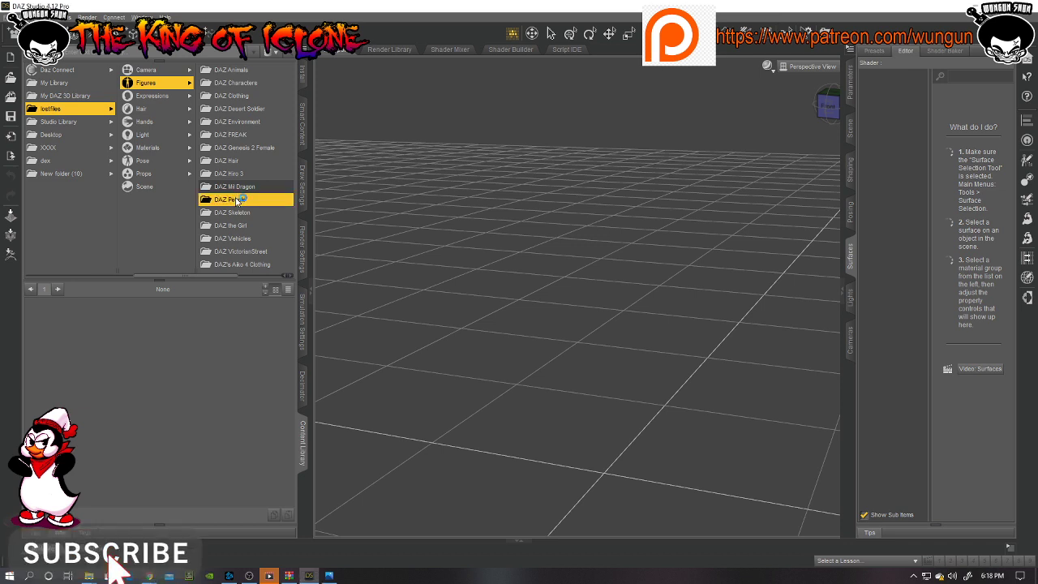
{"action": "scroll", "coordinate": [232, 372], "scroll_direction": "down", "scroll_amount": 10}
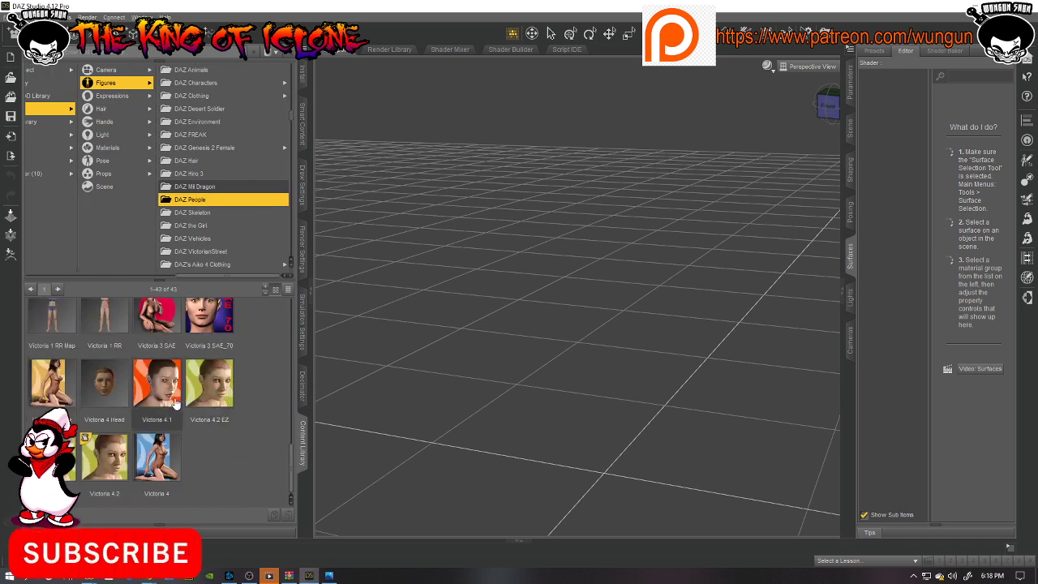
Load Victoria 4.2 into the scene through PowerLoader and orbit to view her left side.
{"action": "left_click", "coordinate": [106, 458]}
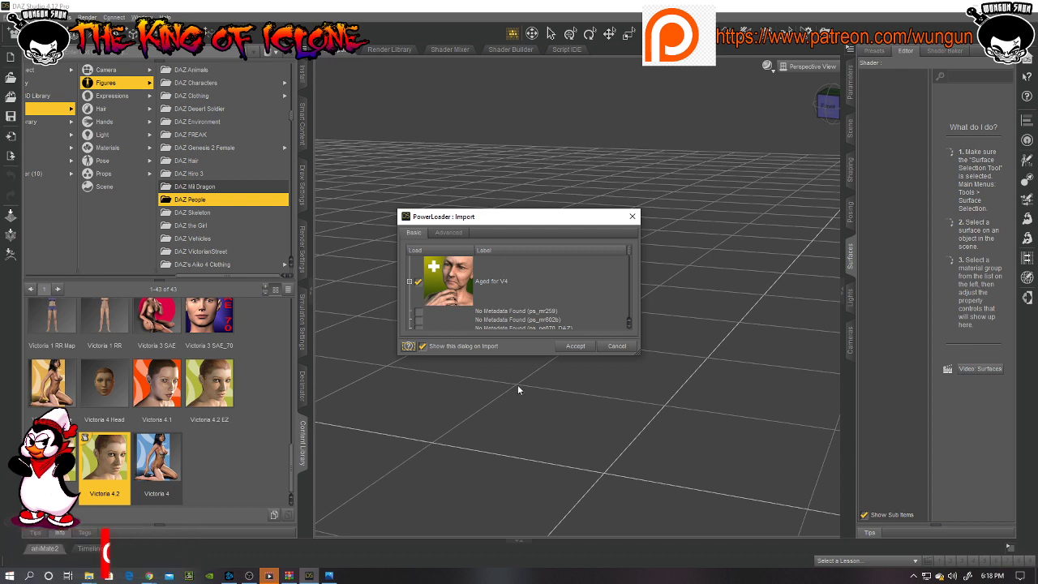
{"action": "left_click", "coordinate": [574, 346]}
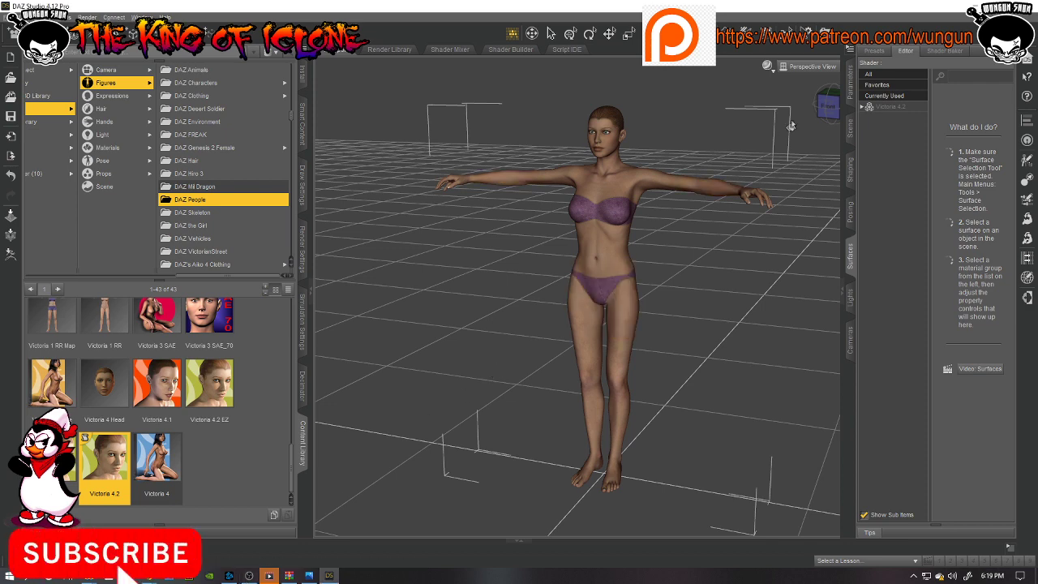
{"action": "left_click_drag", "start_coordinate": [827, 106], "coordinate": [815, 108]}
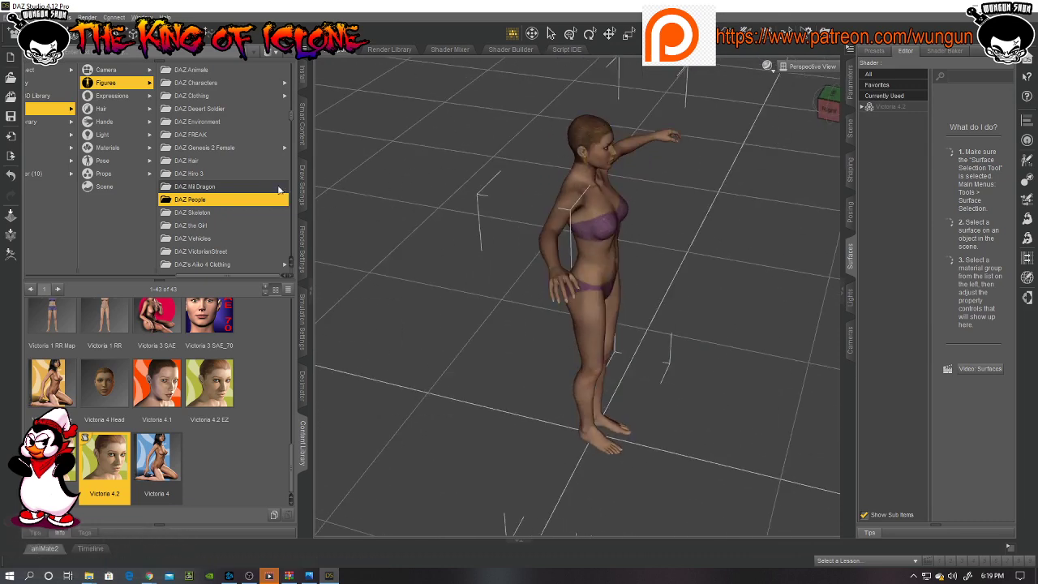
{"action": "left_click_drag", "start_coordinate": [231, 277], "coordinate": [162, 277]}
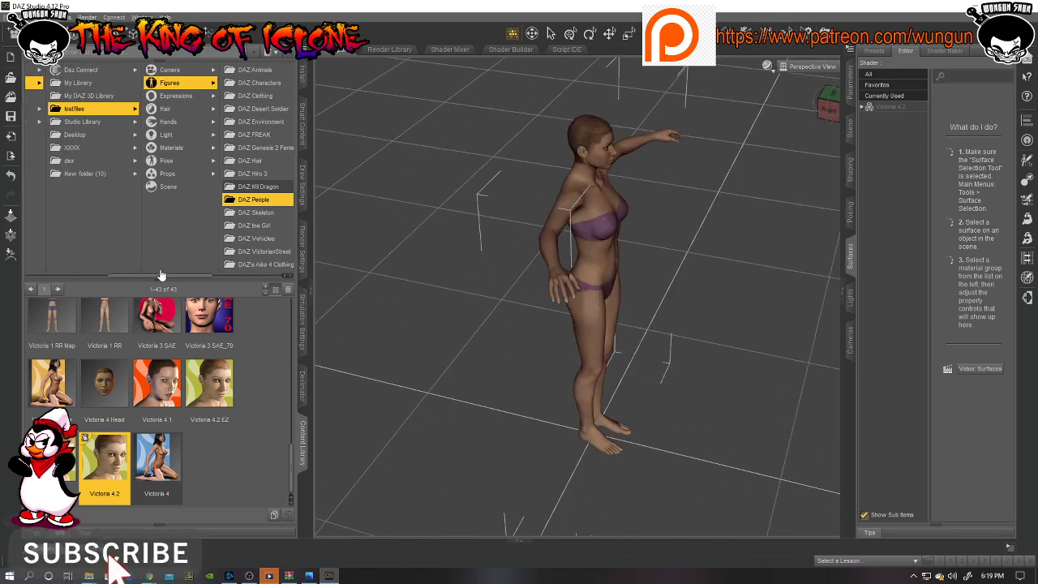
Go back up to the lostfiles content and reopen its Figures folder.
{"action": "left_click", "coordinate": [111, 109]}
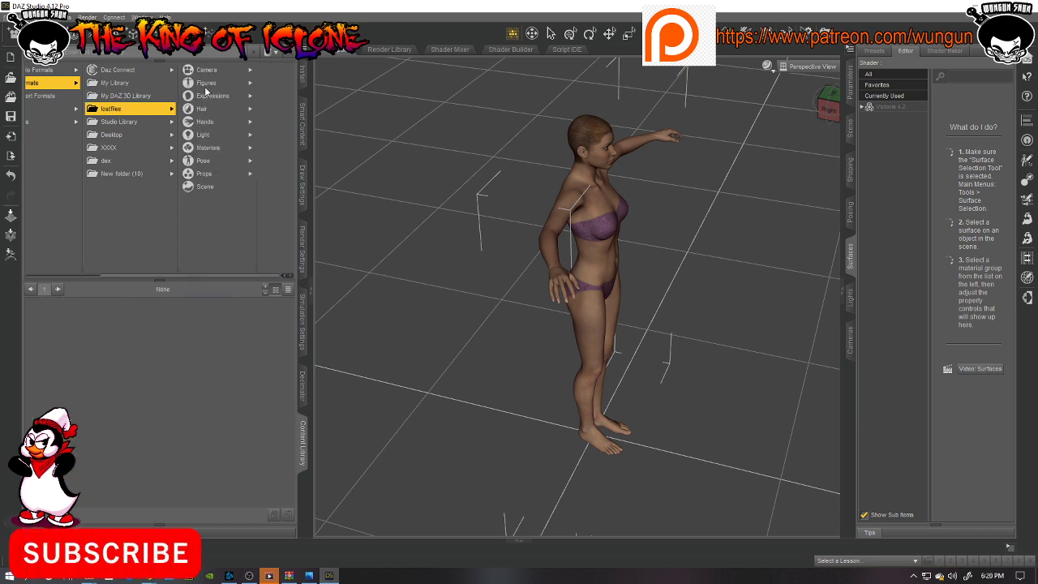
{"action": "left_click", "coordinate": [205, 83]}
{"action": "left_click_drag", "start_coordinate": [241, 277], "coordinate": [97, 276]}
Open DAZ Studio Formats > Content_2 > aniBlocks > aniMate > Bellydance V4, then minimize the store page.
{"action": "left_click", "coordinate": [99, 71]}
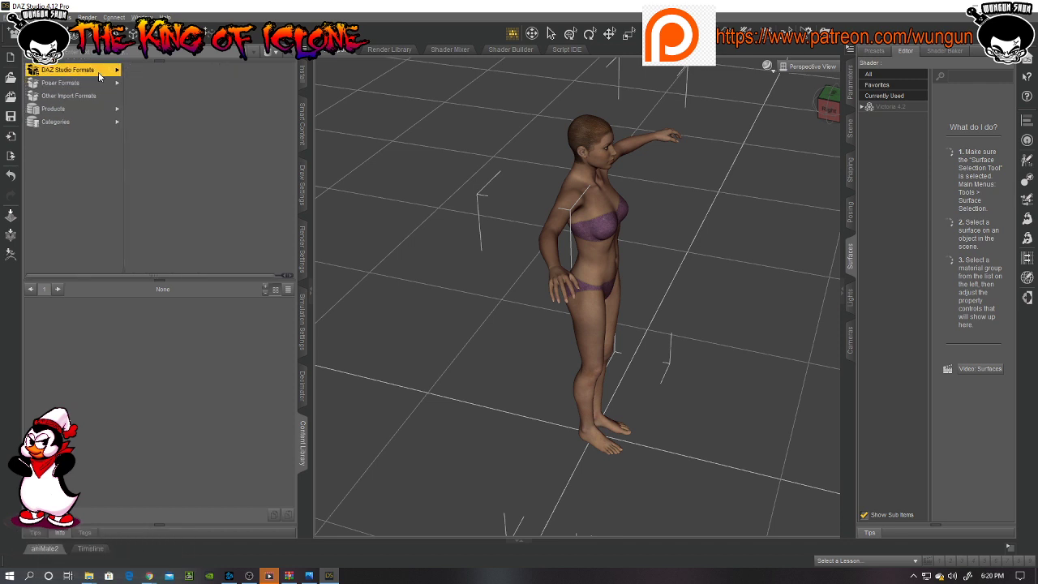
{"action": "left_click", "coordinate": [156, 110]}
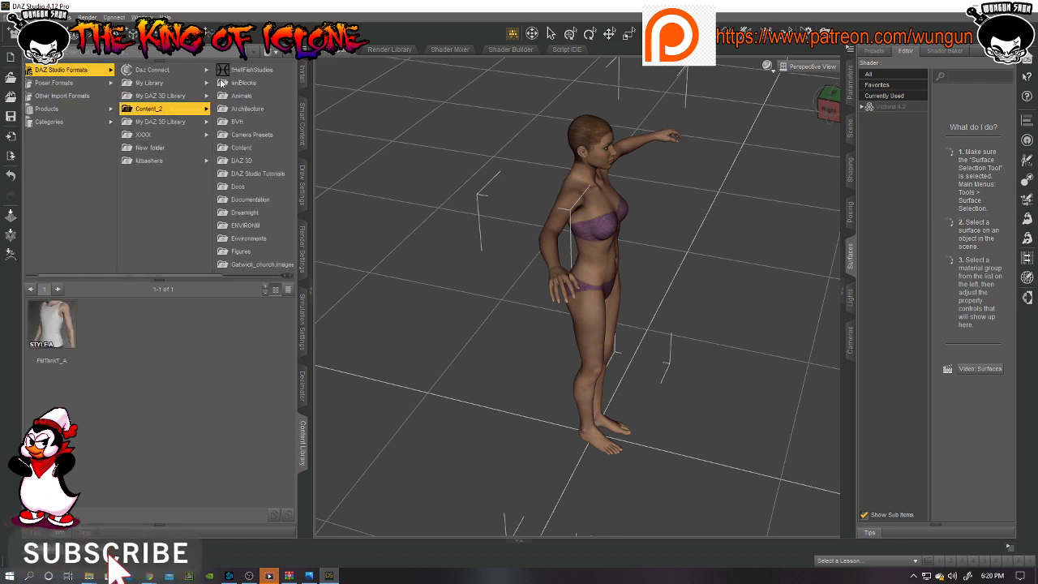
{"action": "left_click", "coordinate": [241, 84]}
{"action": "left_click", "coordinate": [219, 83]}
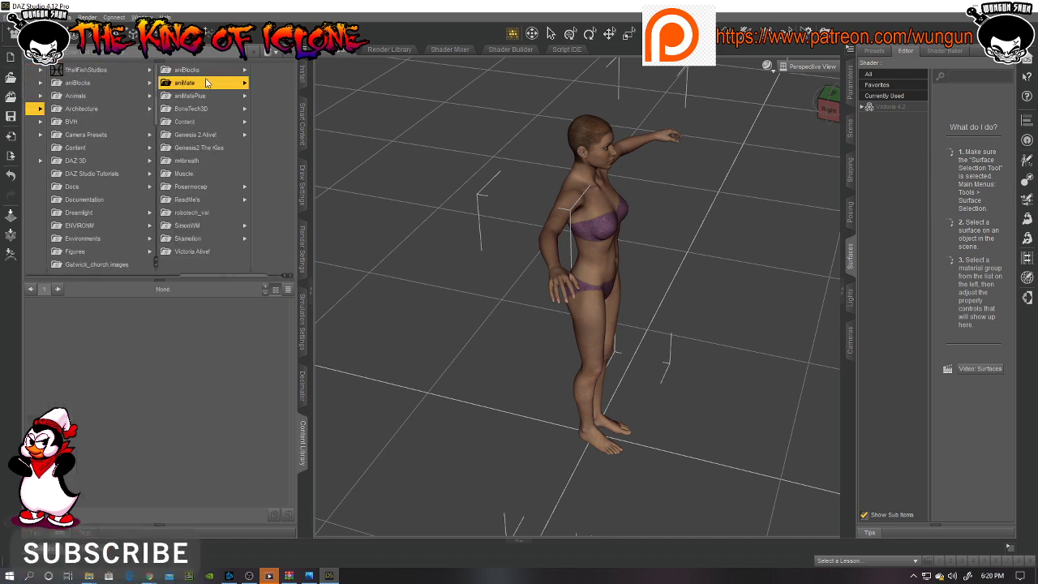
{"action": "left_click", "coordinate": [258, 82]}
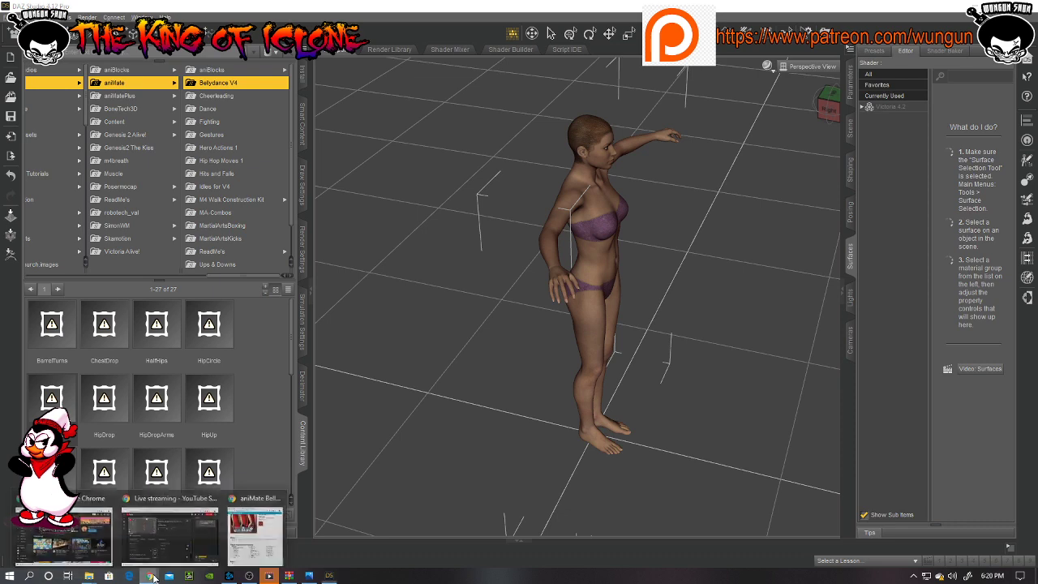
{"action": "mouse_move", "coordinate": [148, 576]}
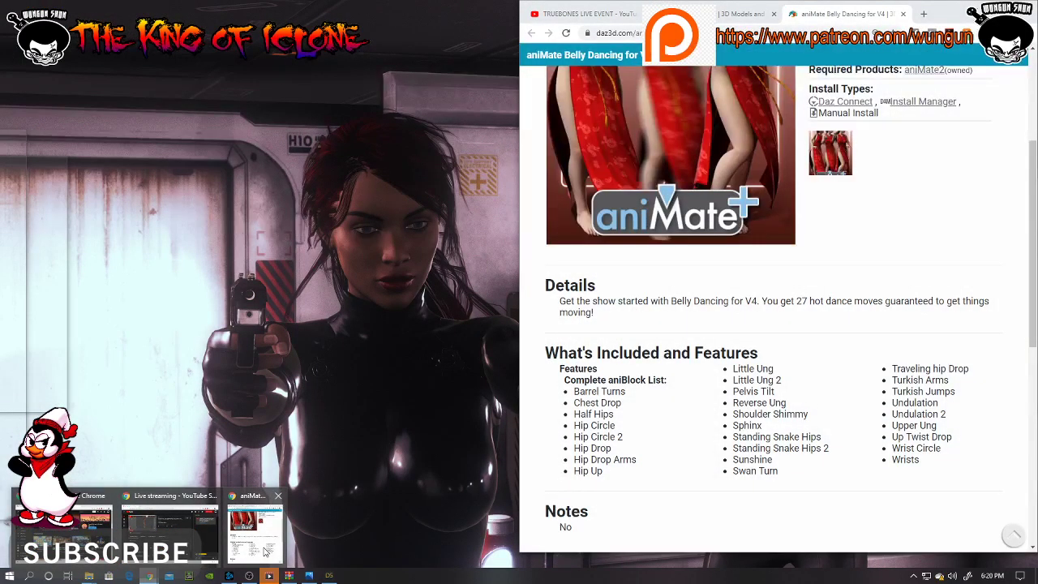
{"action": "left_click", "coordinate": [255, 531]}
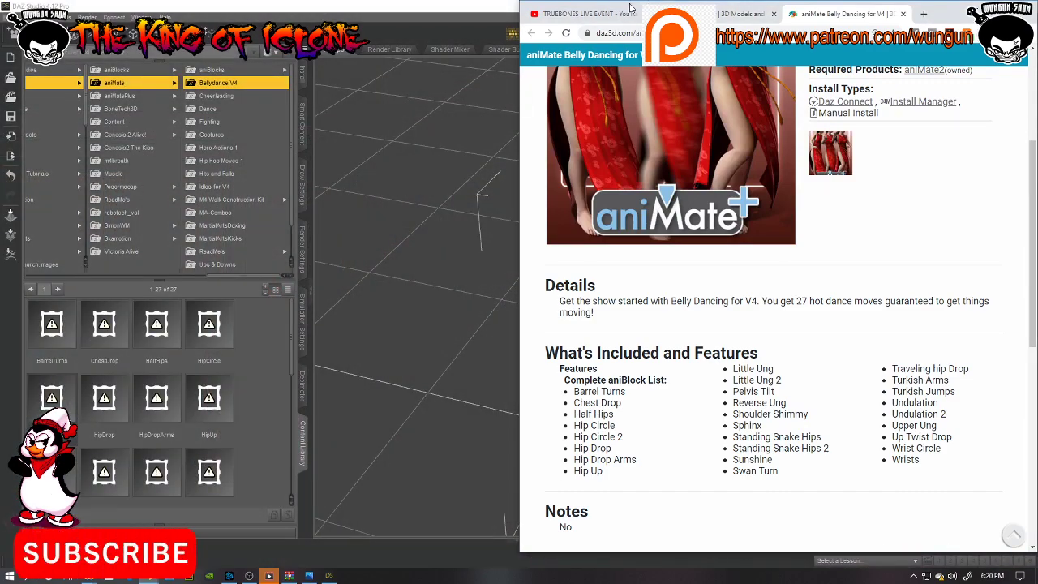
{"action": "left_click", "coordinate": [130, 576]}
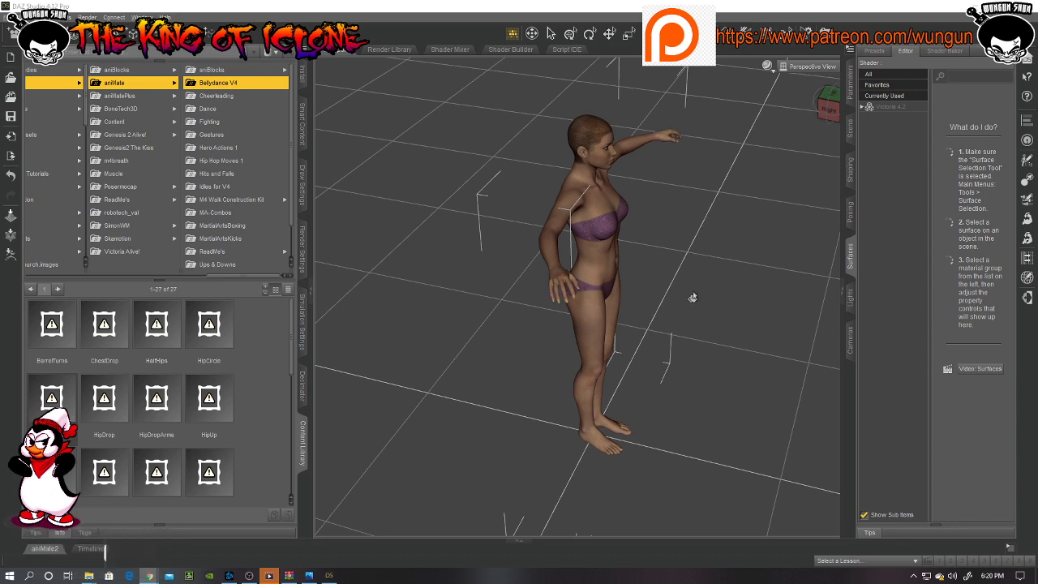
Switch to the front view, show the Timeline panel, and apply a Bellydance V4 aniBlock to Victoria.
{"action": "left_click", "coordinate": [819, 112]}
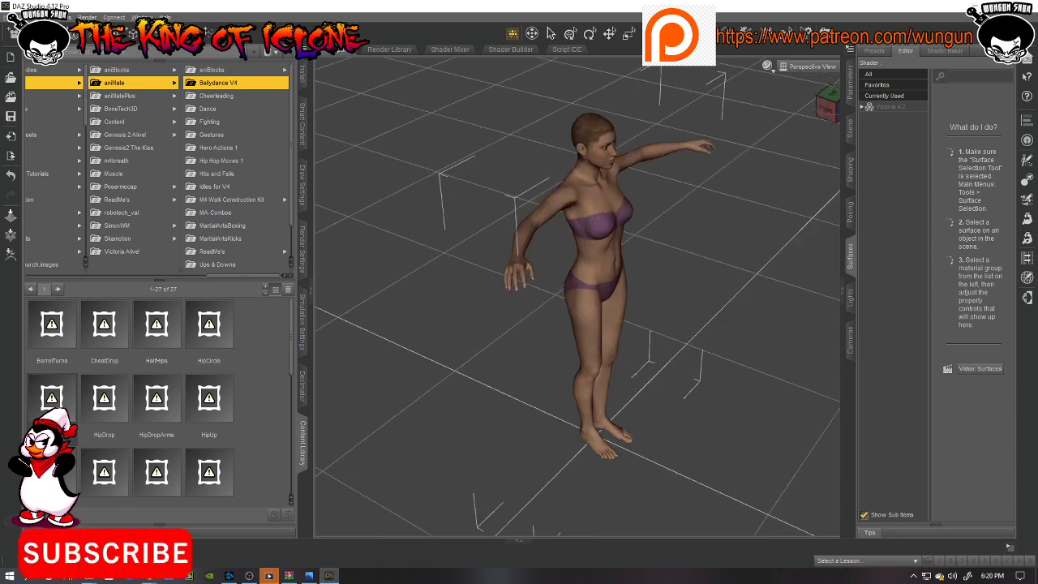
{"action": "left_click", "coordinate": [113, 561]}
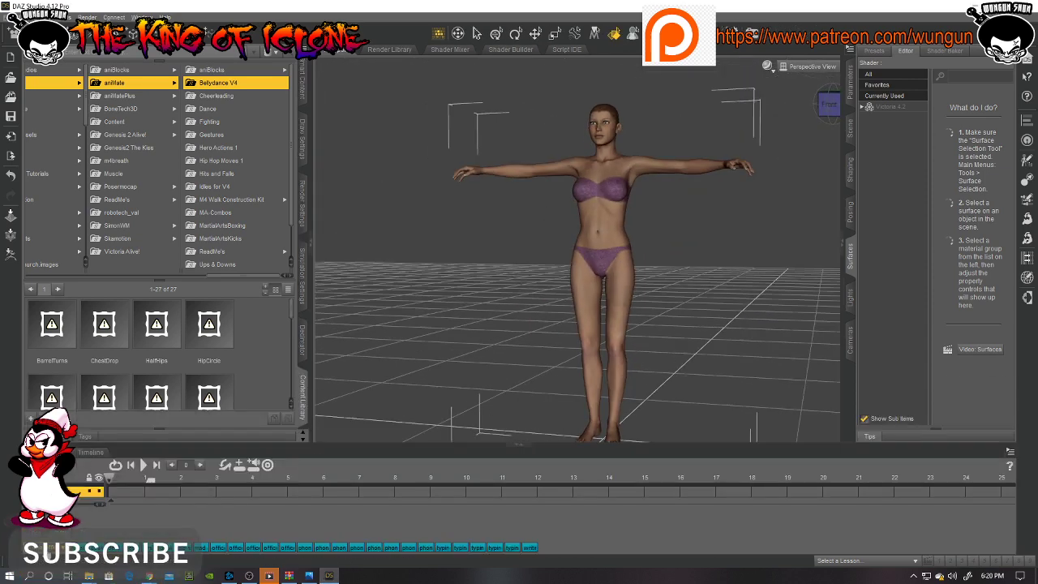
{"action": "double_click", "coordinate": [104, 395]}
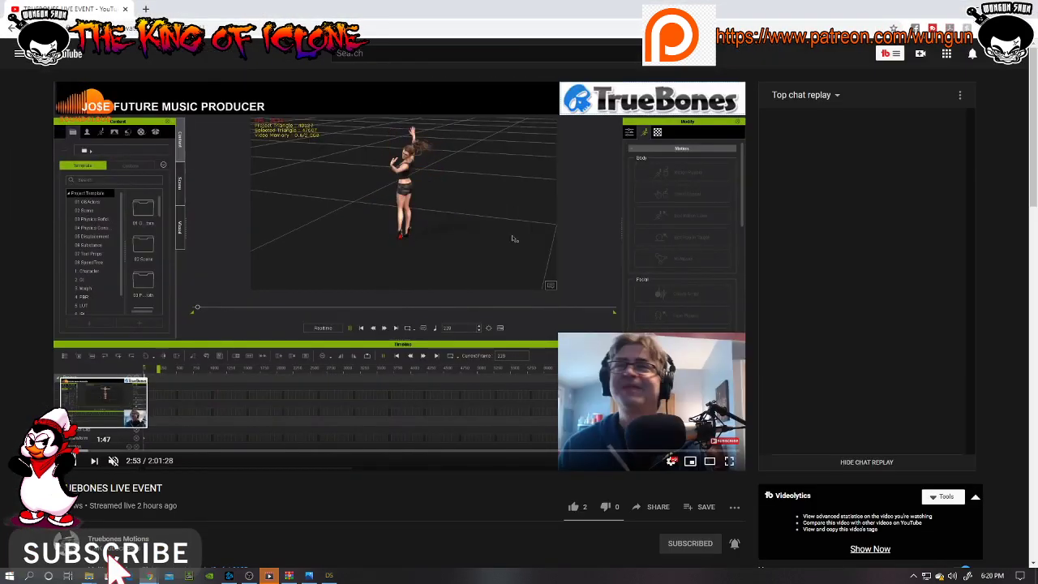
Rewind the TrueBones live event replay to an earlier moment, watch it, then return to DAZ Studio.
{"action": "left_click", "coordinate": [61, 451]}
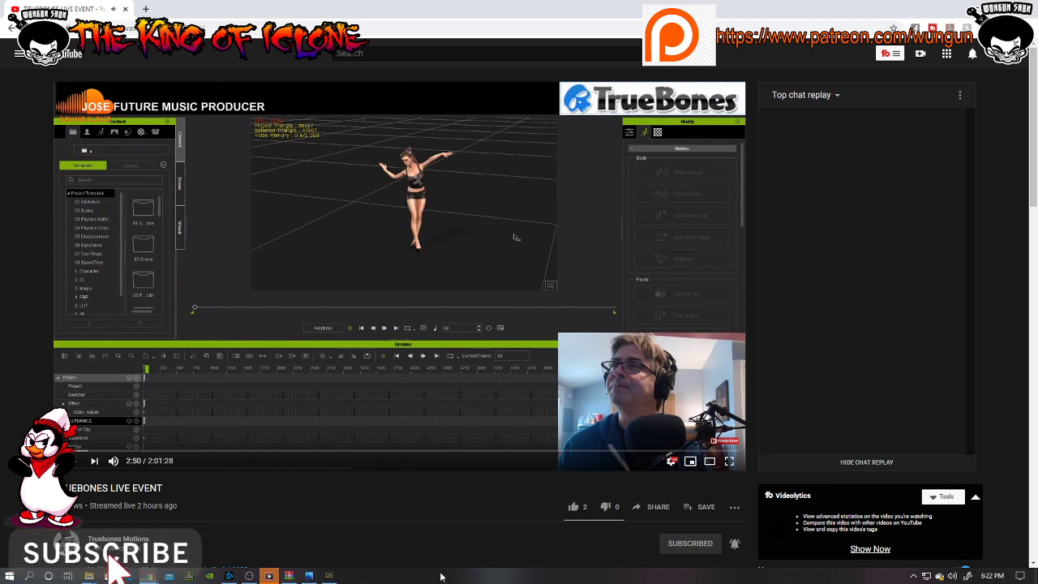
{"action": "left_click", "coordinate": [331, 577]}
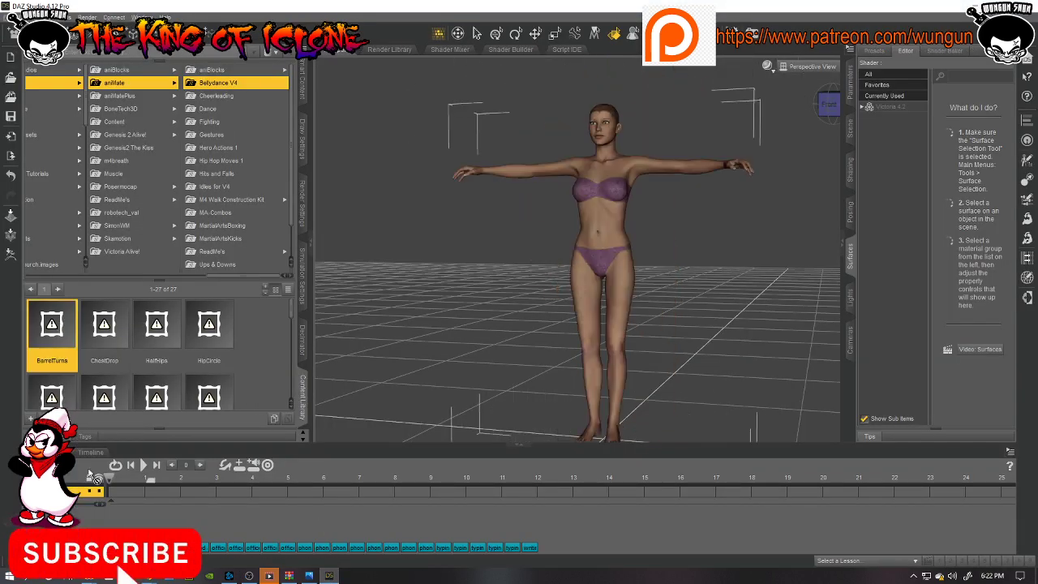
Play Victoria's BarrelTurns dance, then bring the YouTube live event window to the front.
{"action": "left_click", "coordinate": [146, 466]}
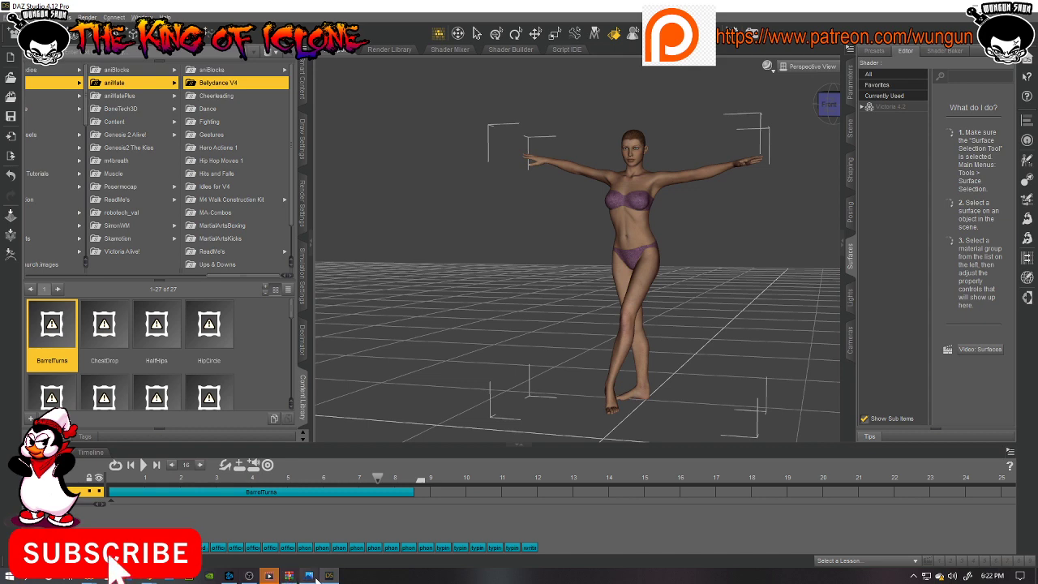
{"action": "mouse_move", "coordinate": [150, 576]}
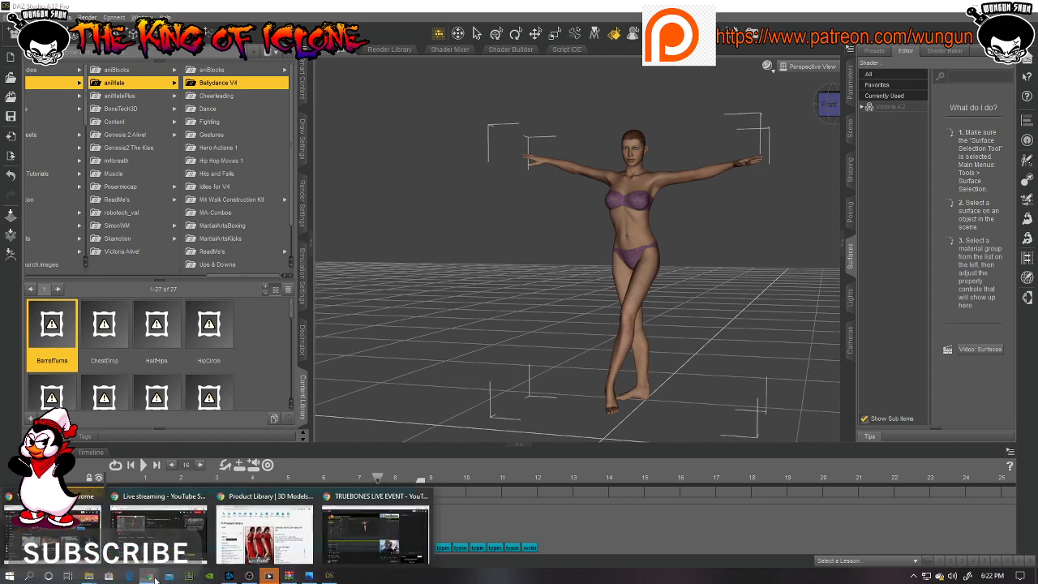
{"action": "left_click", "coordinate": [122, 537]}
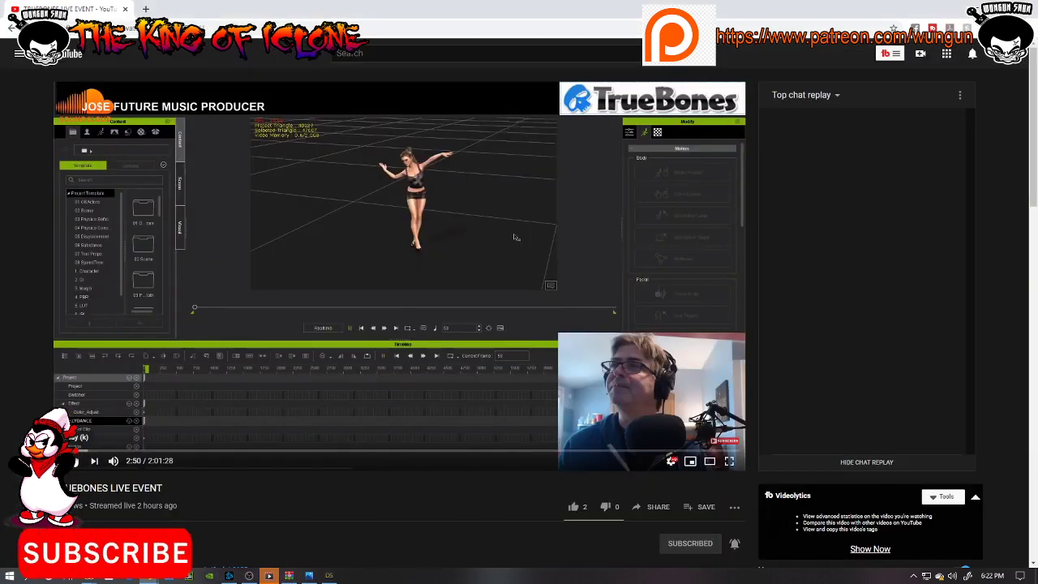
Resume the YouTube replay from 2:50 to about 3:05, then return to DAZ Studio.
{"action": "left_click", "coordinate": [91, 459]}
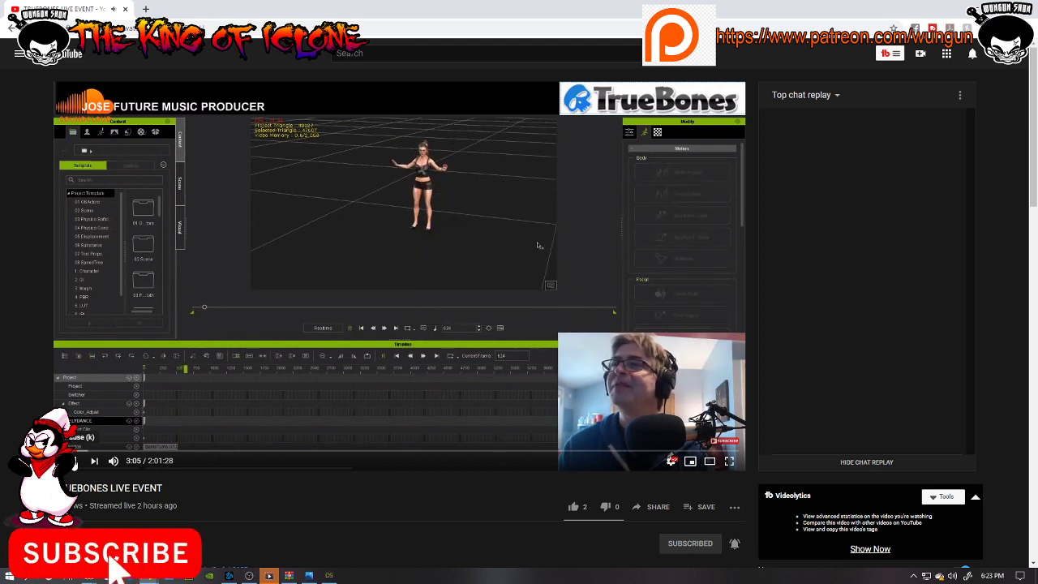
{"action": "left_click", "coordinate": [326, 577]}
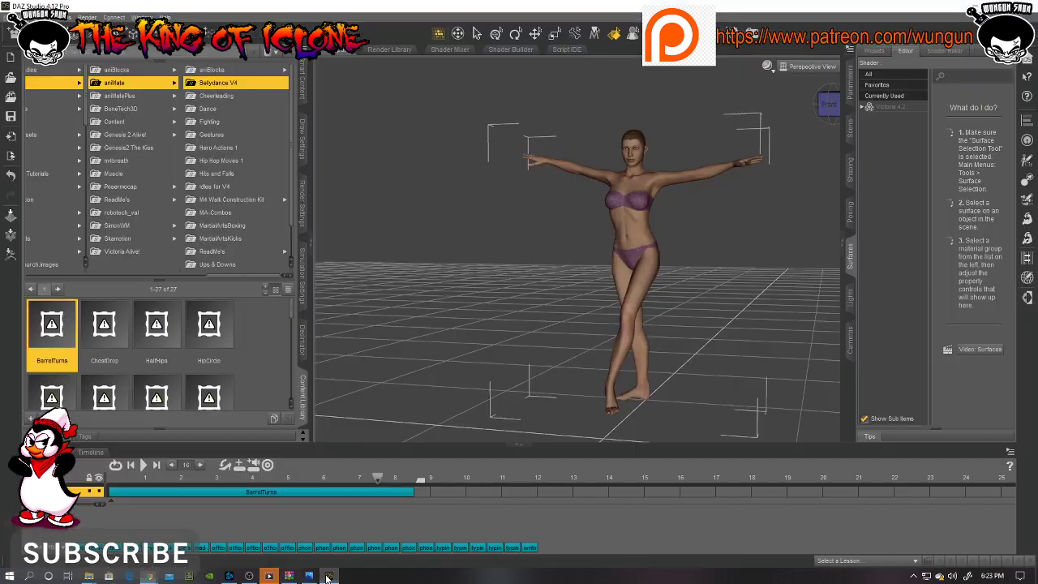
Add the ChestDrop aniBlock after BarrelTurns and play the sequence from the start.
{"action": "left_click", "coordinate": [107, 336]}
{"action": "left_click_drag", "start_coordinate": [425, 492], "coordinate": [426, 491]}
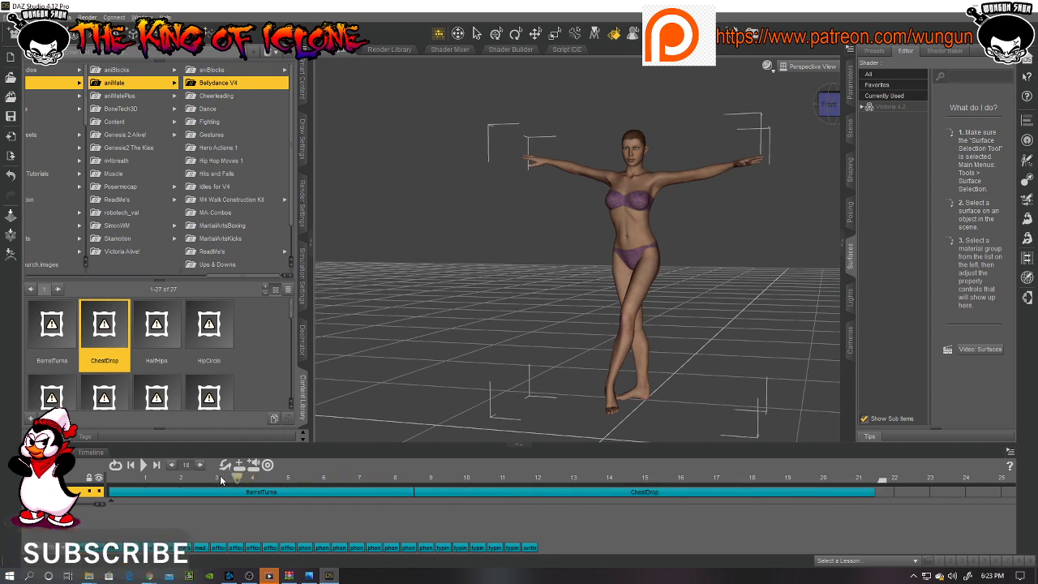
{"action": "left_click", "coordinate": [143, 464]}
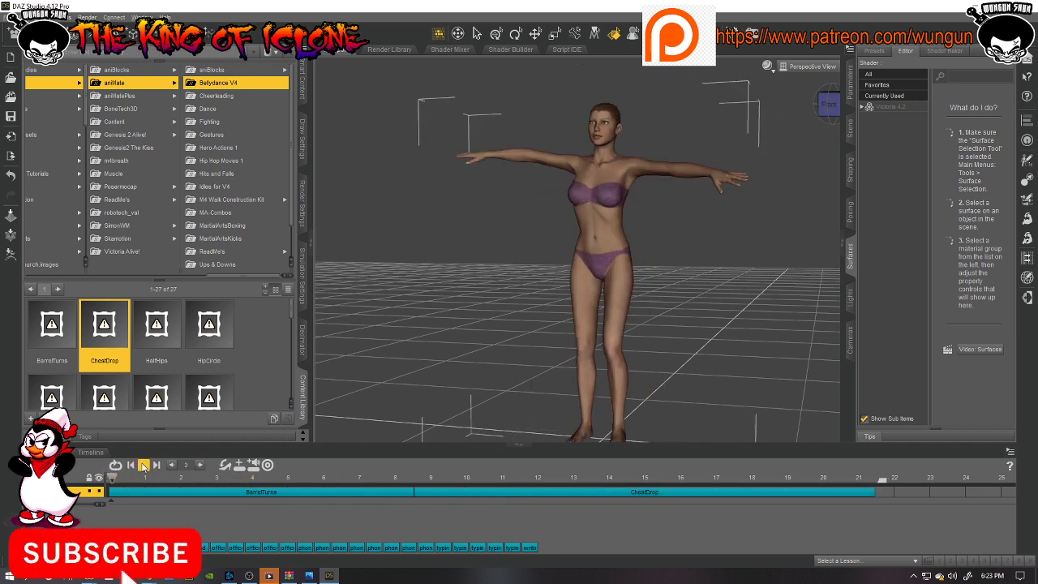
{"action": "left_click", "coordinate": [143, 465]}
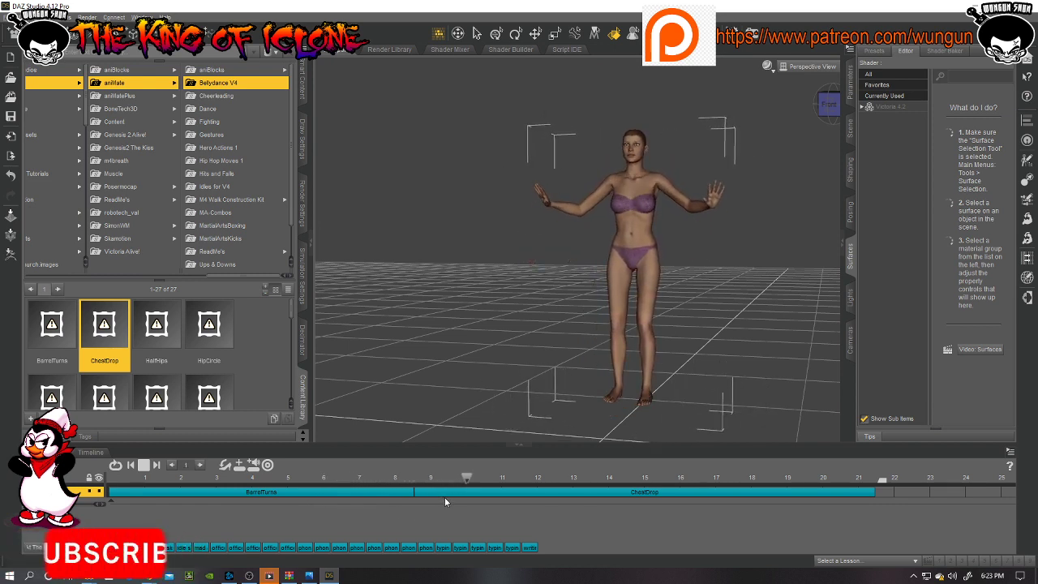
Preview the BarrelTurns–ChestDrop dance from frame 8 and stop it at frame 14.
{"action": "left_click", "coordinate": [509, 490]}
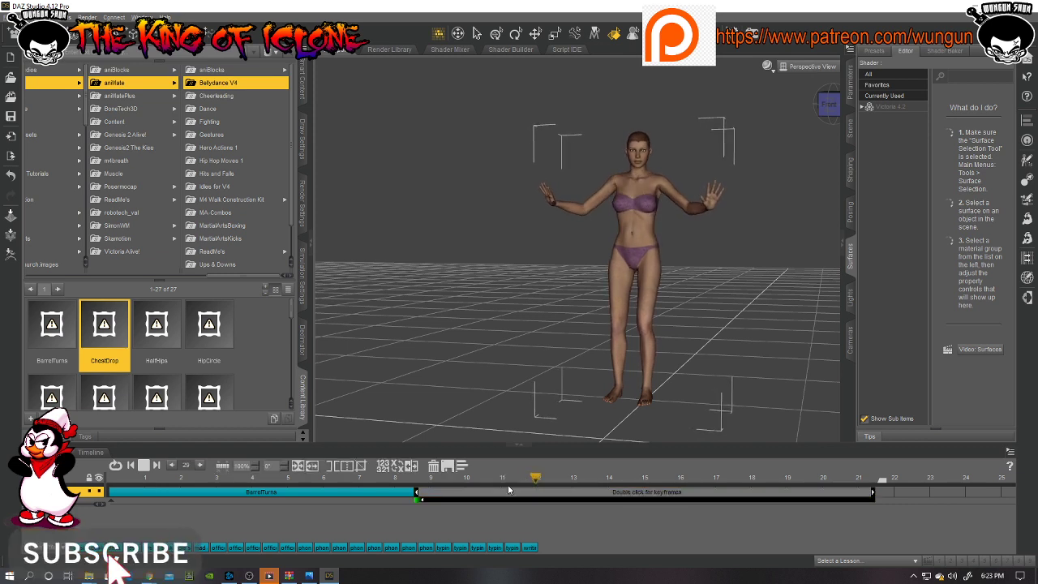
{"action": "left_click", "coordinate": [402, 491]}
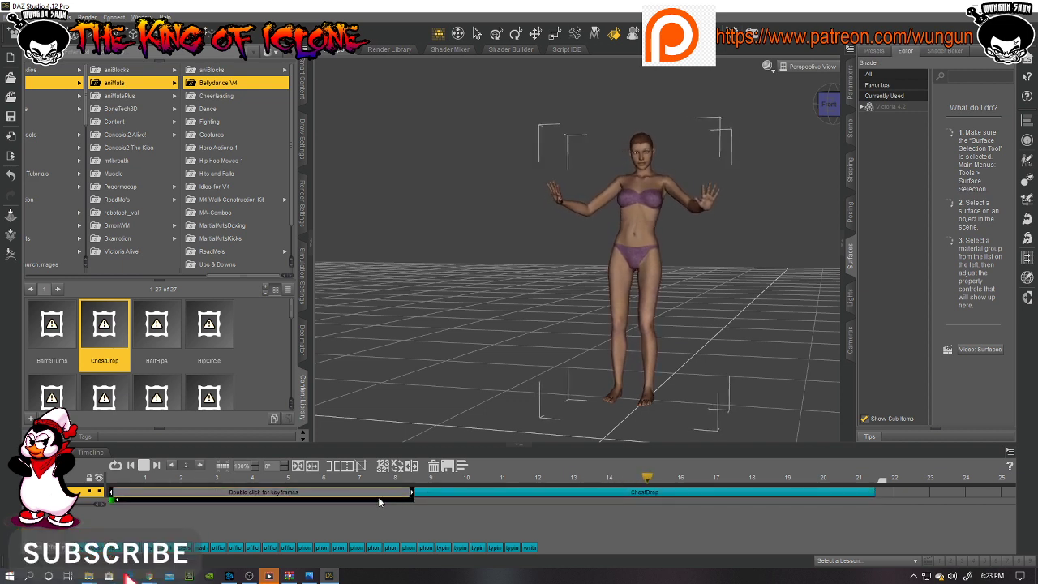
{"action": "left_click", "coordinate": [385, 479]}
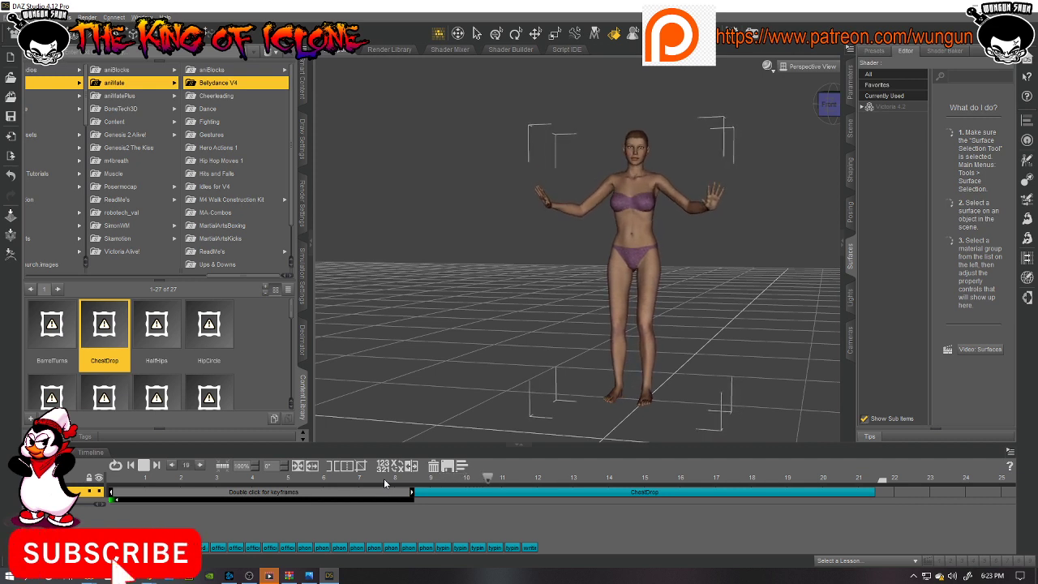
{"action": "left_click", "coordinate": [384, 478]}
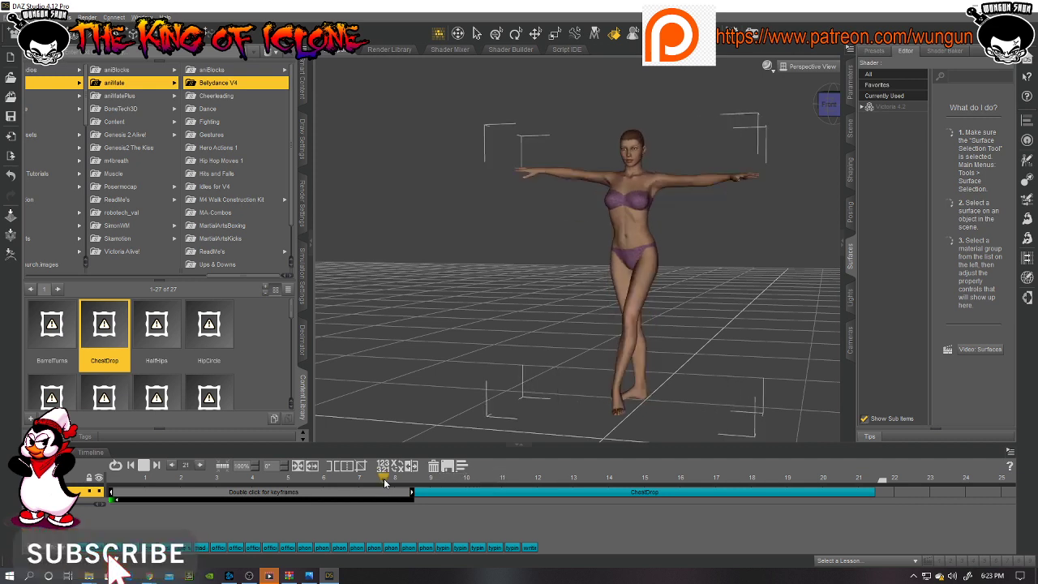
{"action": "left_click", "coordinate": [145, 469]}
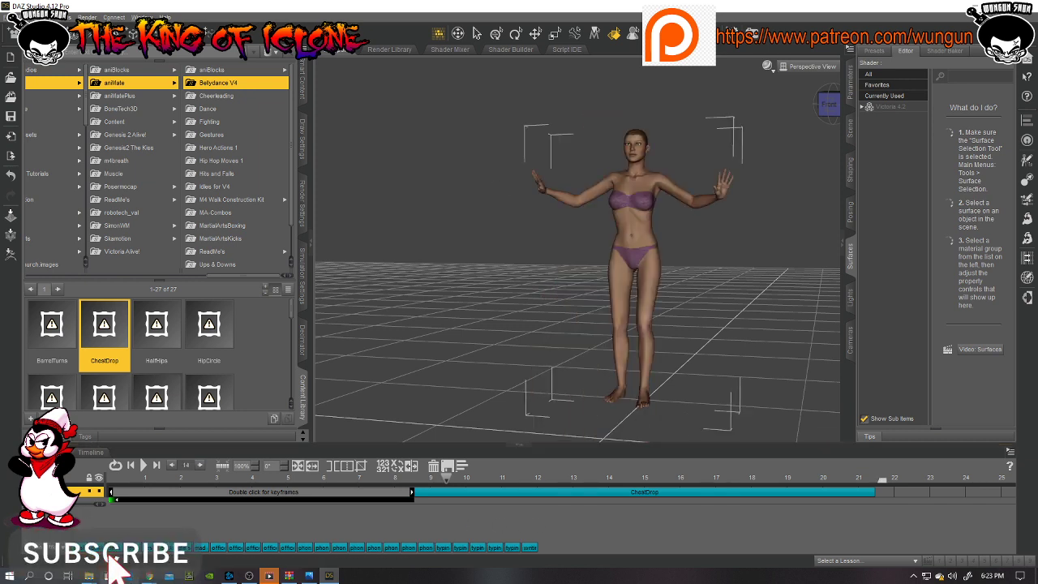
{"action": "mouse_move", "coordinate": [150, 576]}
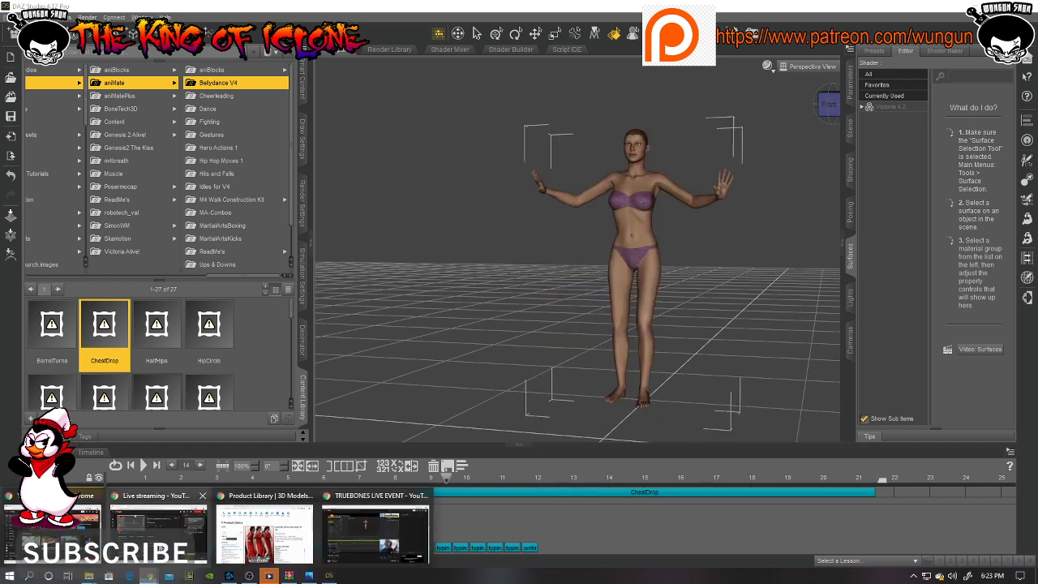
Watch the TrueBones replay to 3:41, where the iClone character performs a belly-dance move.
{"action": "left_click", "coordinate": [372, 533]}
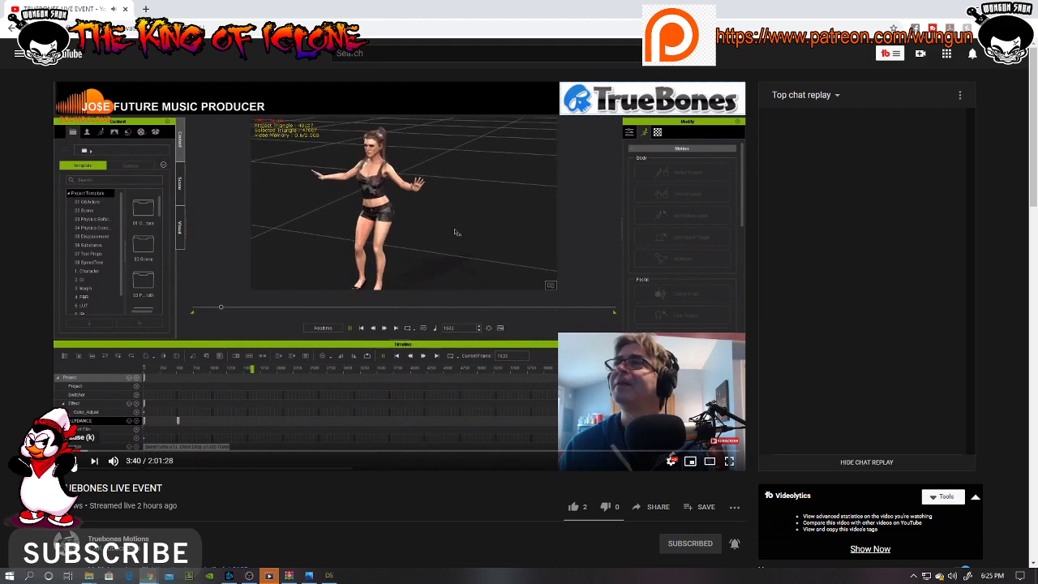
In DAZ Studio, add the HalfHips aniBlock to the timeline after ChestDrop.
{"action": "left_click", "coordinate": [329, 575]}
{"action": "left_click", "coordinate": [180, 363]}
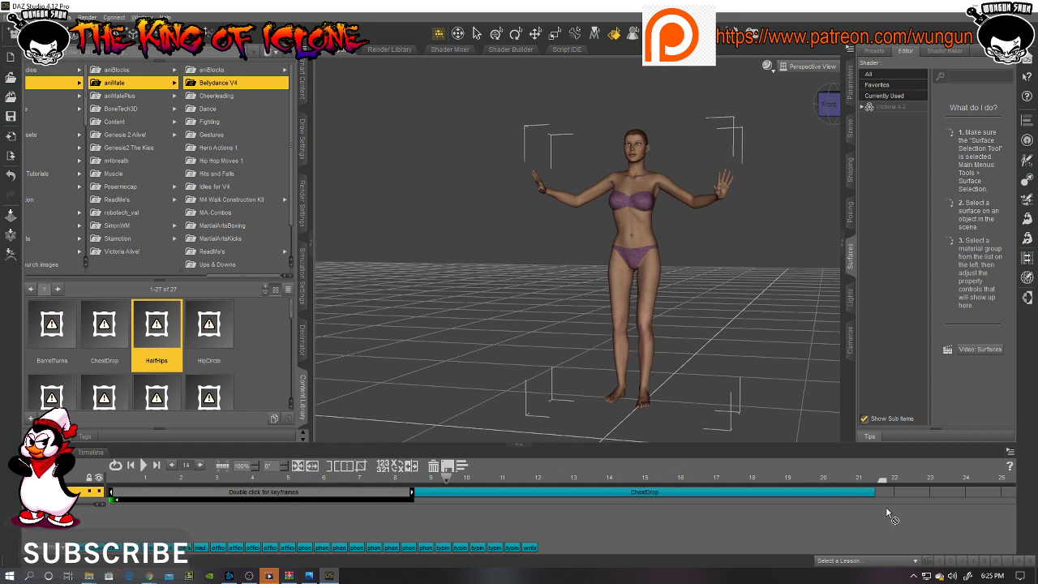
{"action": "left_click_drag", "start_coordinate": [886, 493], "coordinate": [881, 489]}
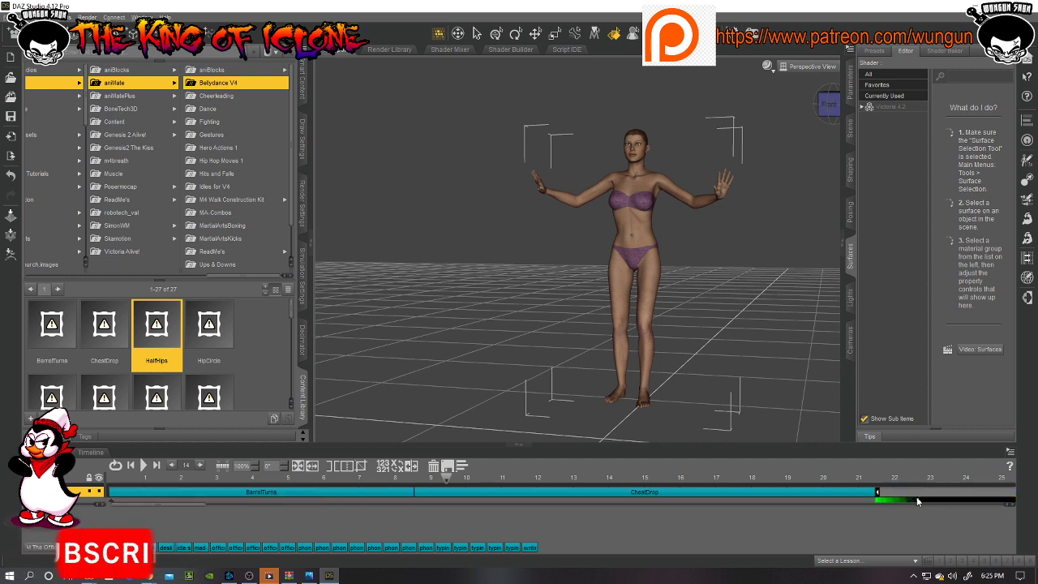
{"action": "left_click", "coordinate": [823, 474]}
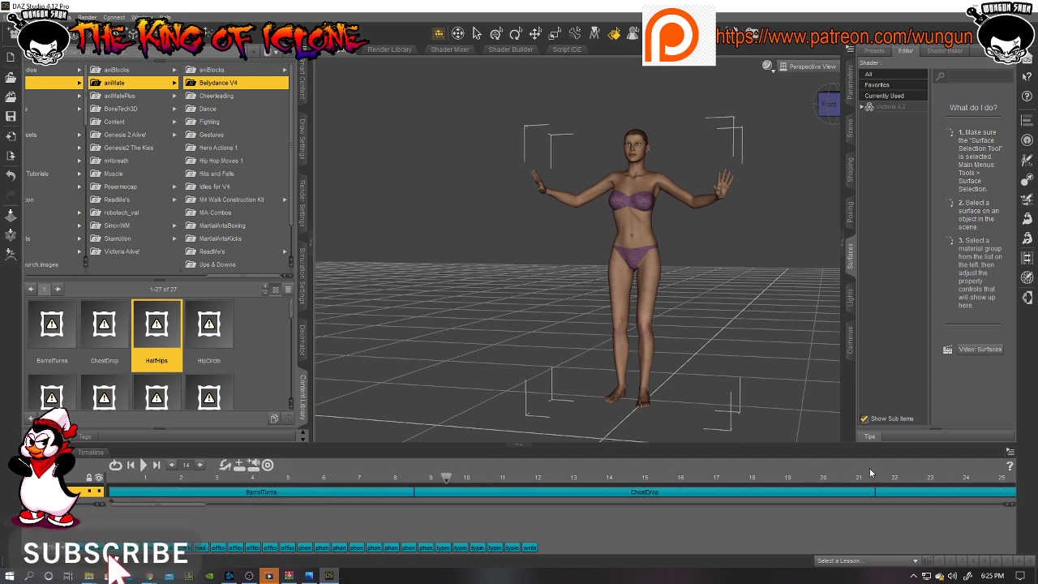
Play the dance from about frame 21, then return to the TrueBones video.
{"action": "left_click", "coordinate": [857, 480]}
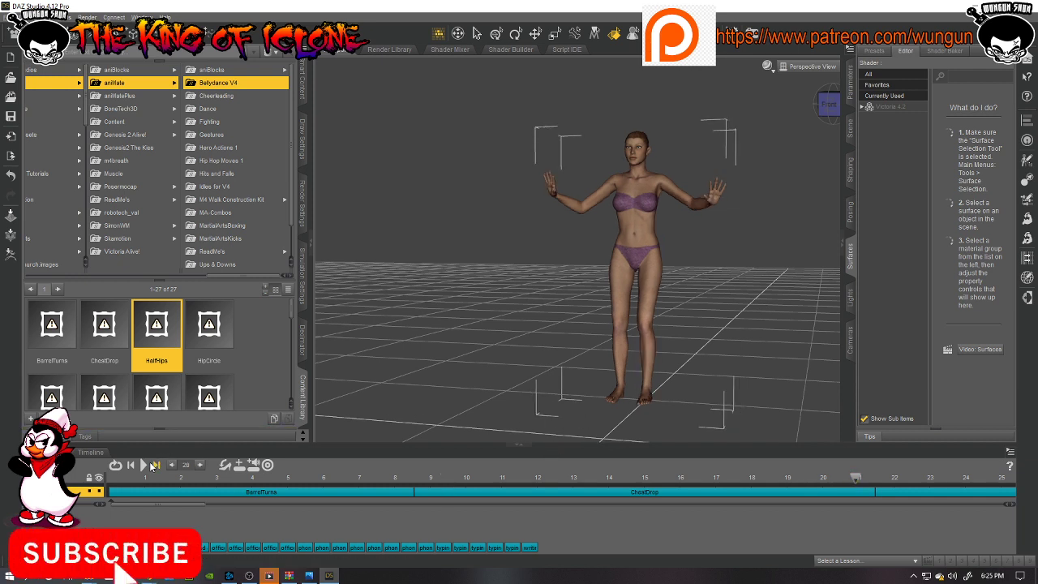
{"action": "left_click", "coordinate": [145, 466]}
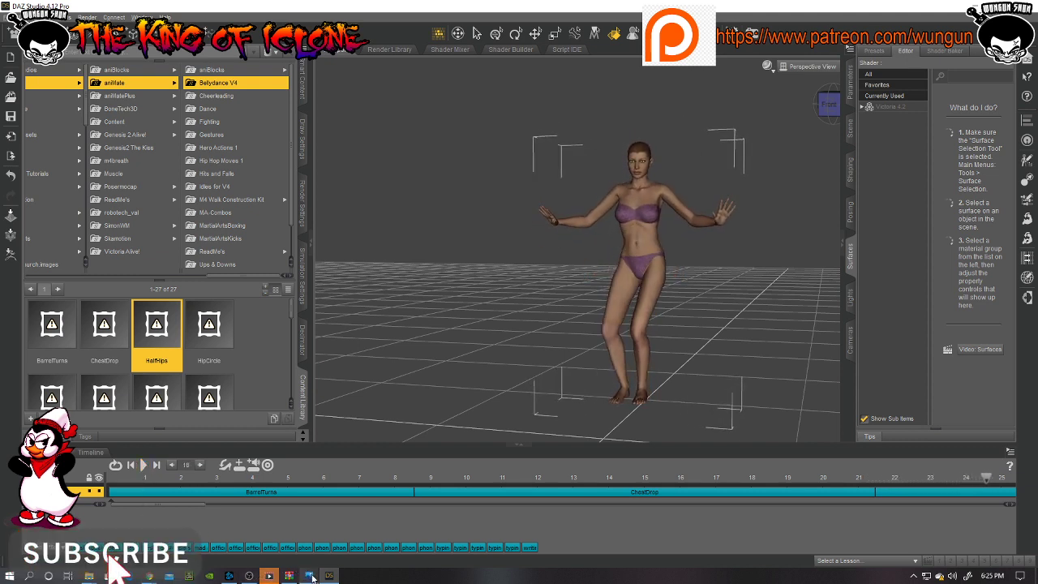
{"action": "mouse_move", "coordinate": [149, 576]}
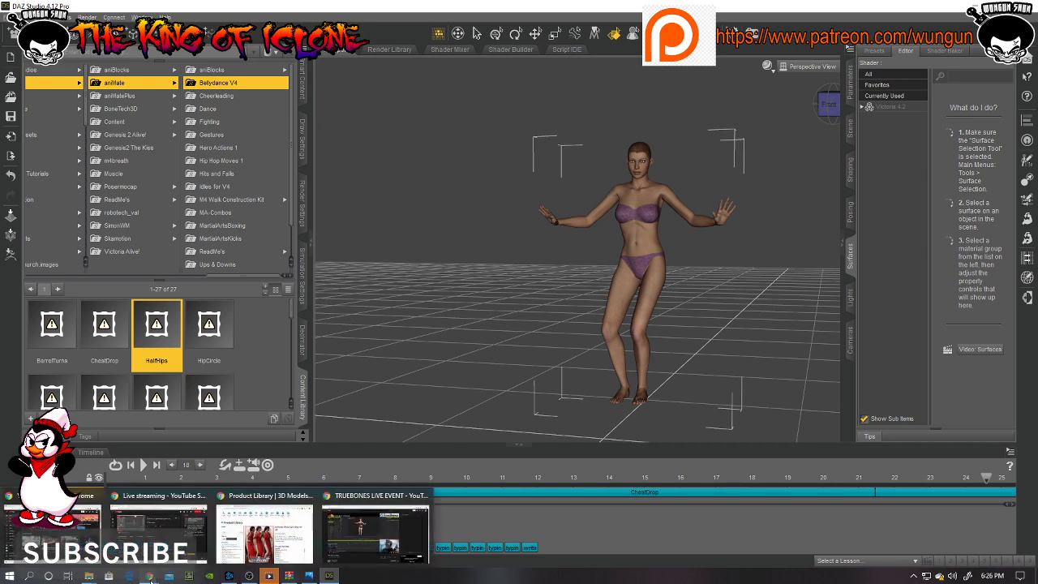
{"action": "left_click", "coordinate": [375, 533]}
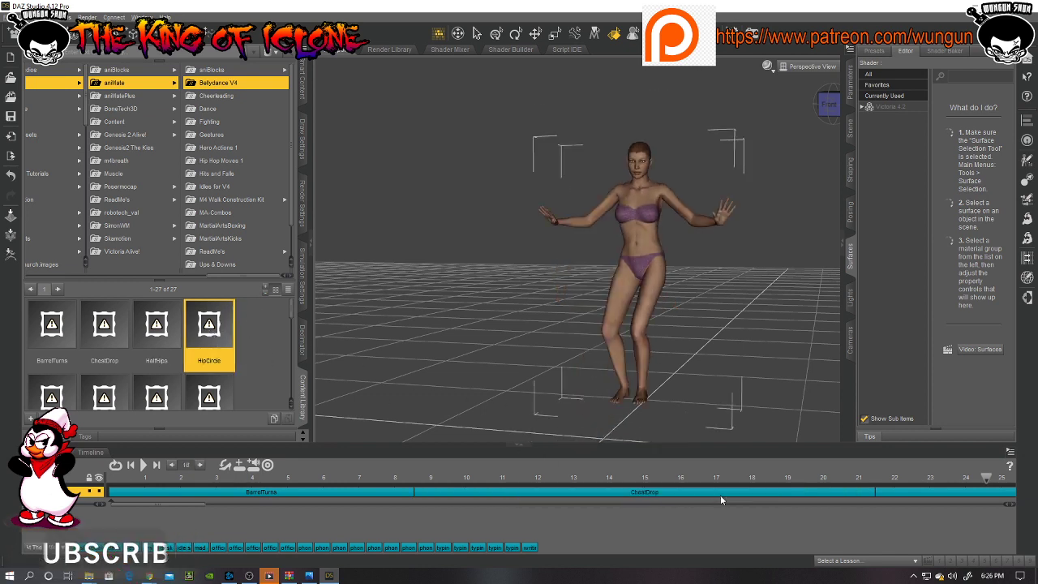
Extend the timeline to frame 92, add HipCircle after HalfHips, and move to frame 32.
{"action": "left_click", "coordinate": [982, 501]}
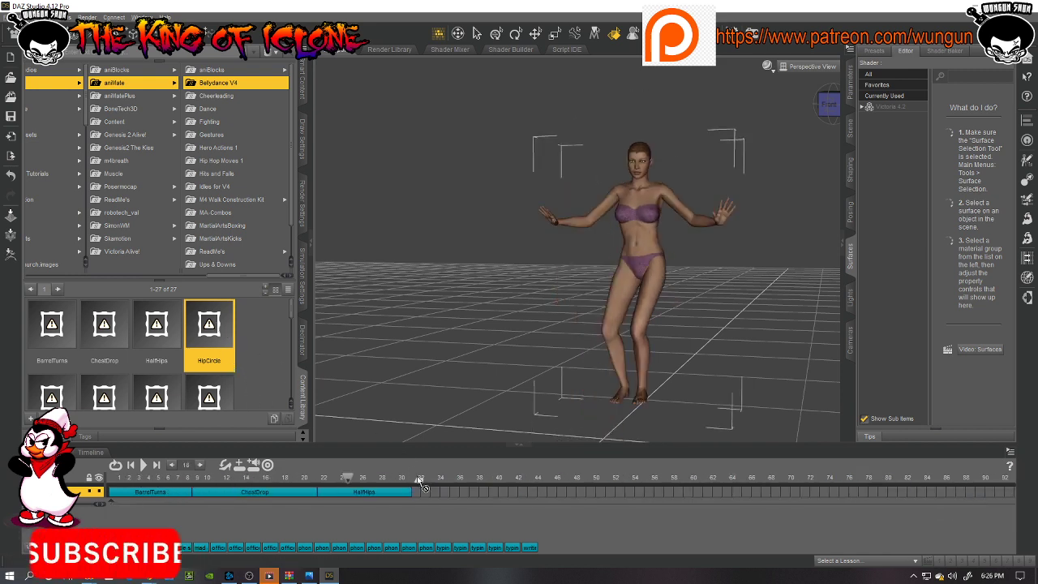
{"action": "left_click_drag", "start_coordinate": [414, 490], "coordinate": [414, 492]}
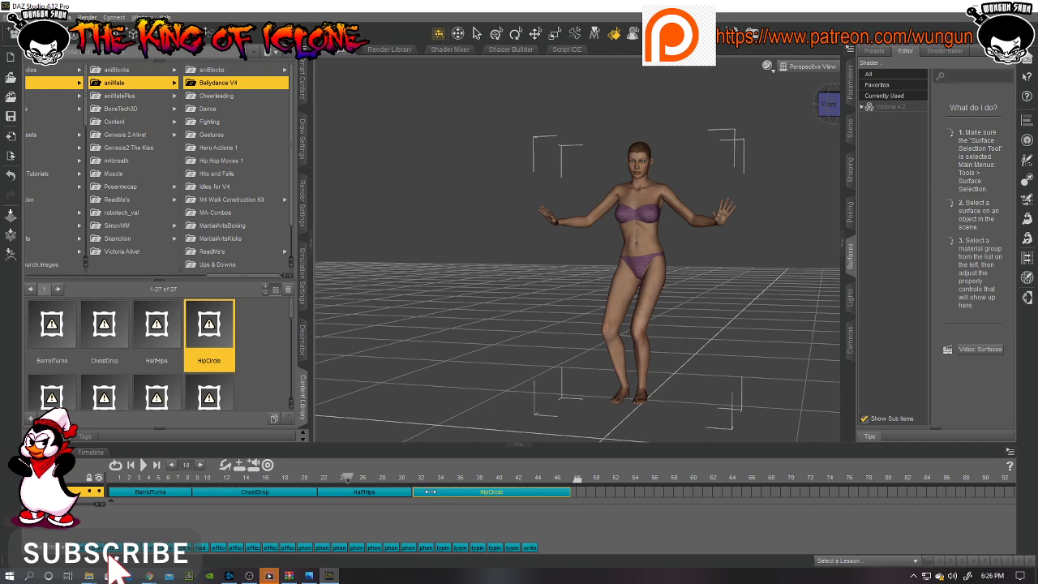
{"action": "left_click", "coordinate": [418, 493]}
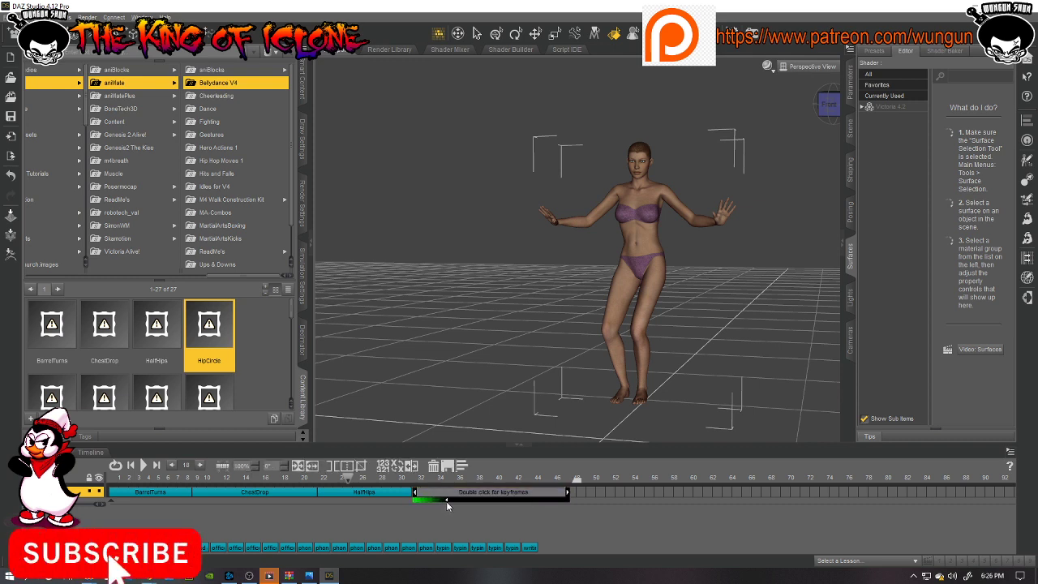
{"action": "left_click", "coordinate": [410, 517]}
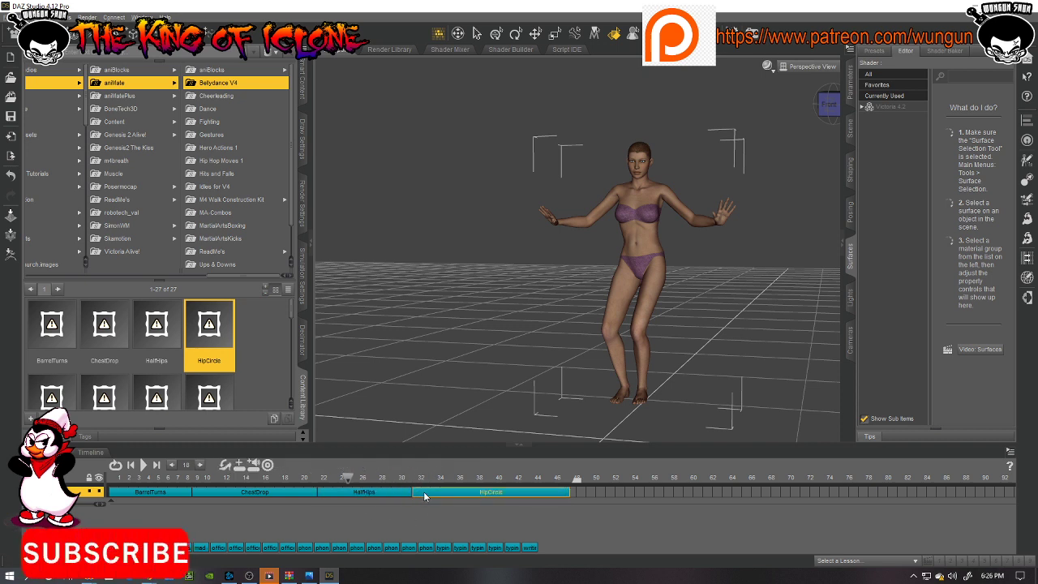
{"action": "left_click", "coordinate": [403, 478]}
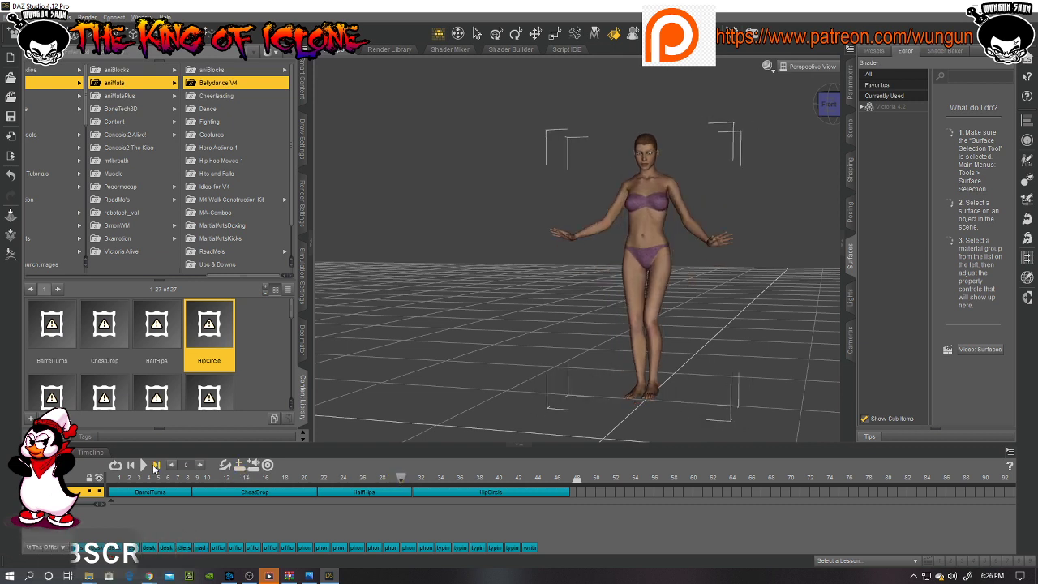
Play and stop the four-block belly dance, then bring up the TrueBones replay at 4:24.
{"action": "left_click", "coordinate": [145, 466]}
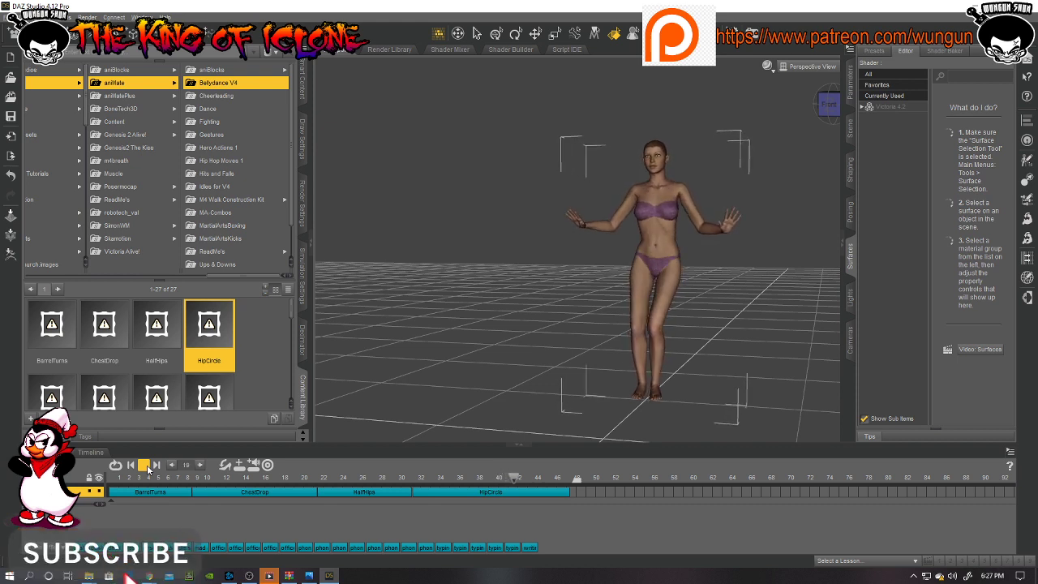
{"action": "left_click", "coordinate": [144, 465]}
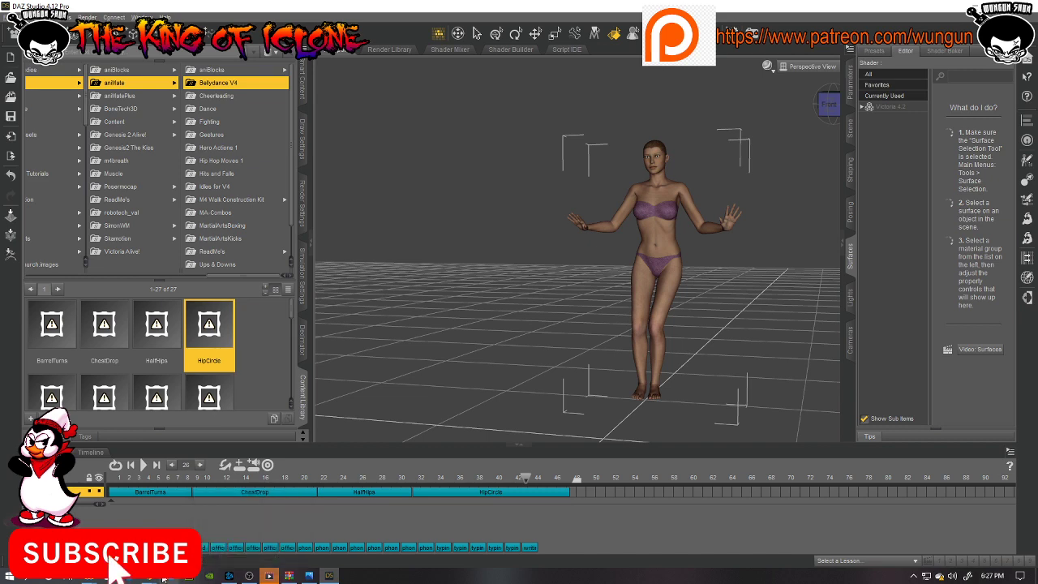
{"action": "mouse_move", "coordinate": [149, 575]}
{"action": "left_click", "coordinate": [369, 553]}
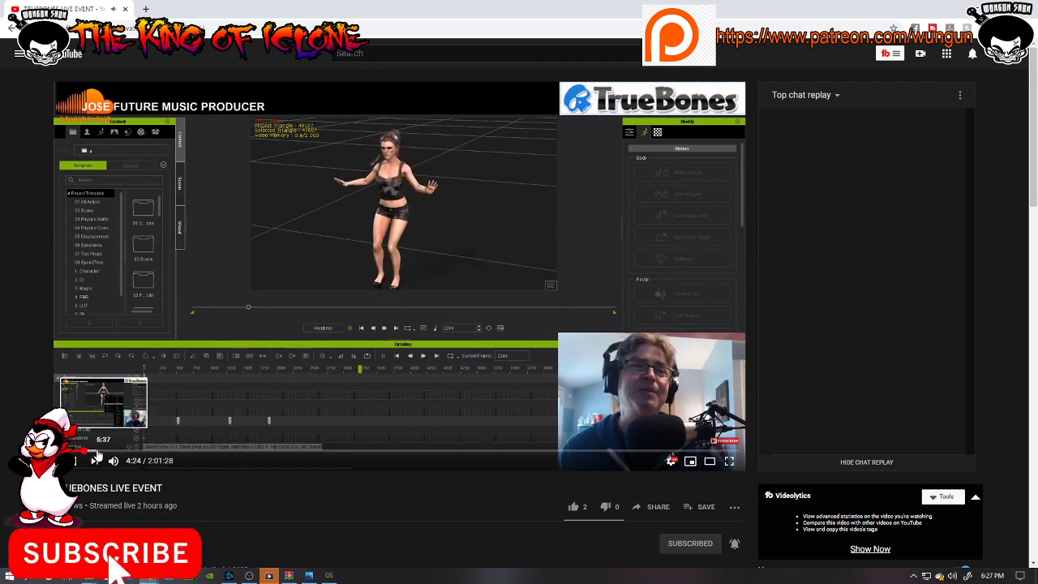
Scrub the TrueBones replay through 6:08, 13:23 and 18:44 back to 9:14, then return to DAZ Studio.
{"action": "left_click", "coordinate": [94, 451]}
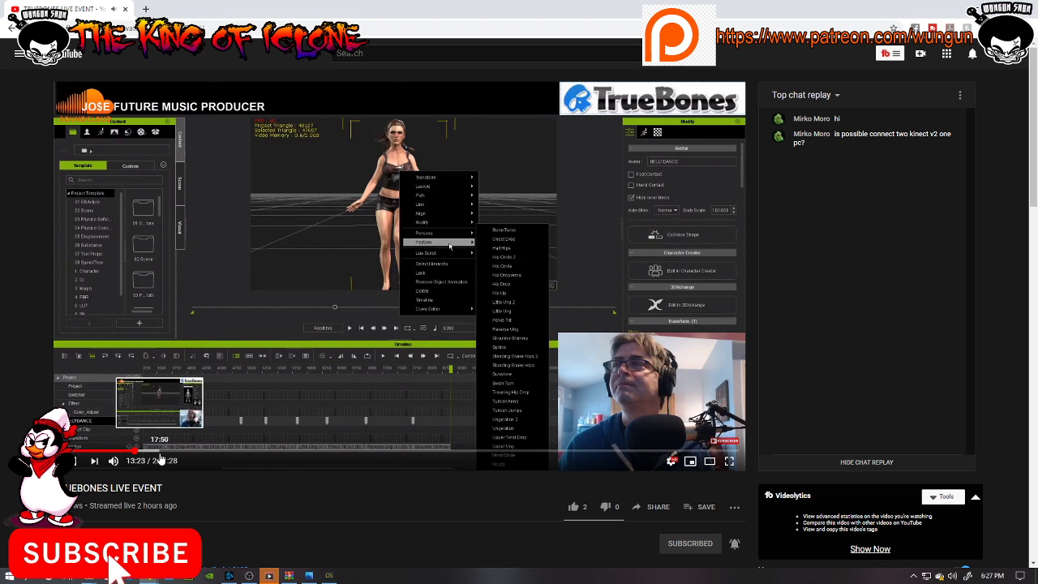
{"action": "left_click", "coordinate": [136, 451]}
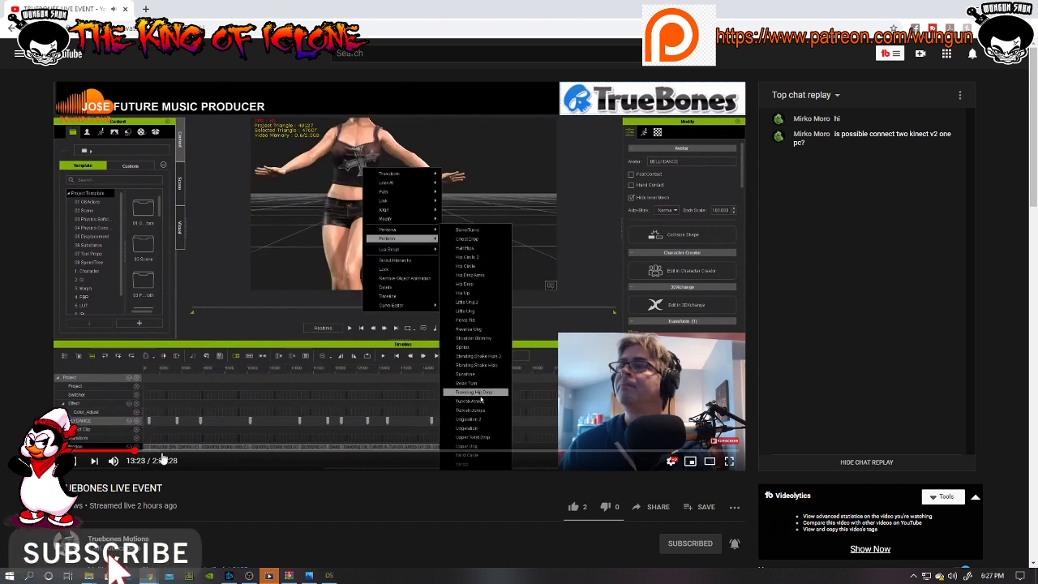
{"action": "left_click", "coordinate": [165, 450]}
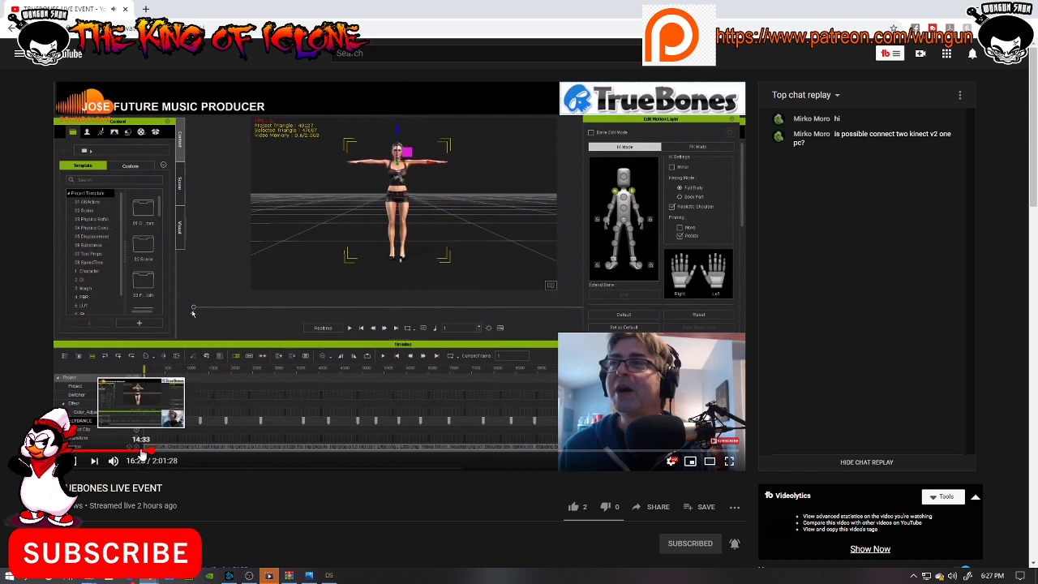
{"action": "left_click", "coordinate": [140, 450]}
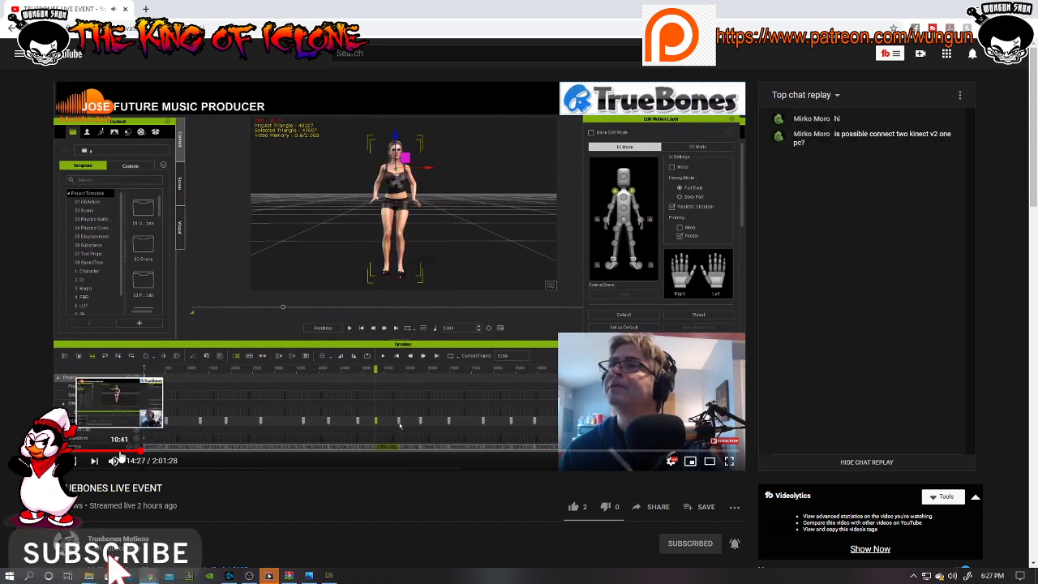
{"action": "left_click_drag", "start_coordinate": [144, 454], "coordinate": [123, 454]}
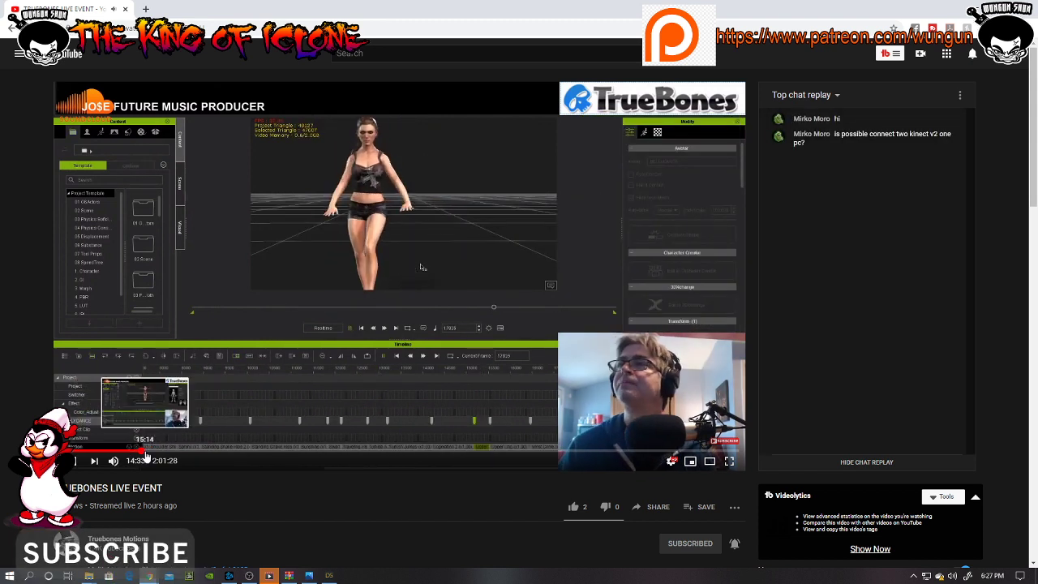
{"action": "left_click", "coordinate": [116, 454]}
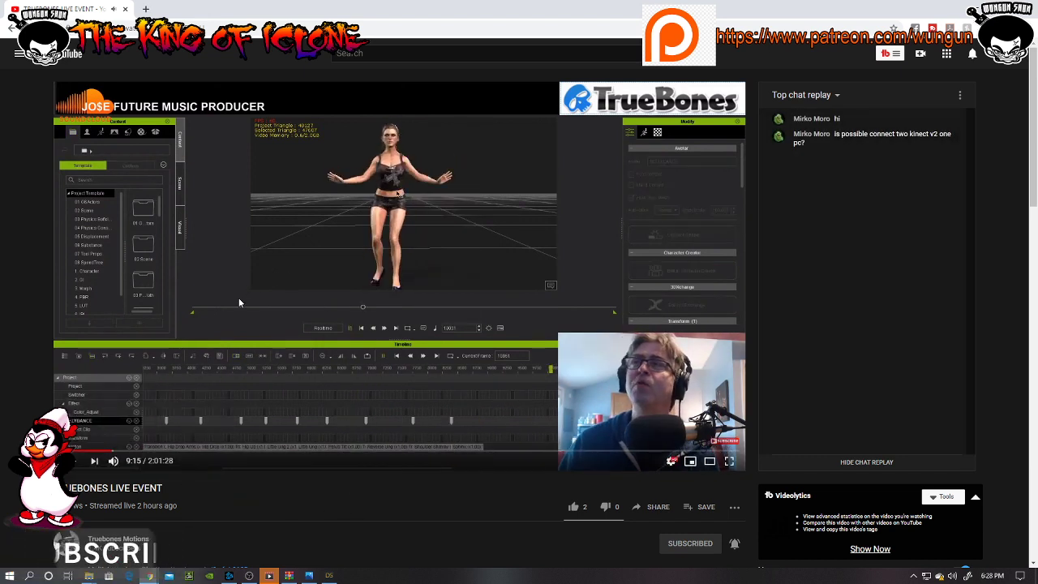
{"action": "left_click", "coordinate": [329, 576]}
{"action": "scroll", "coordinate": [278, 363], "scroll_direction": "down", "scroll_amount": 2}
{"action": "scroll", "coordinate": [275, 382], "scroll_direction": "down", "scroll_amount": 2}
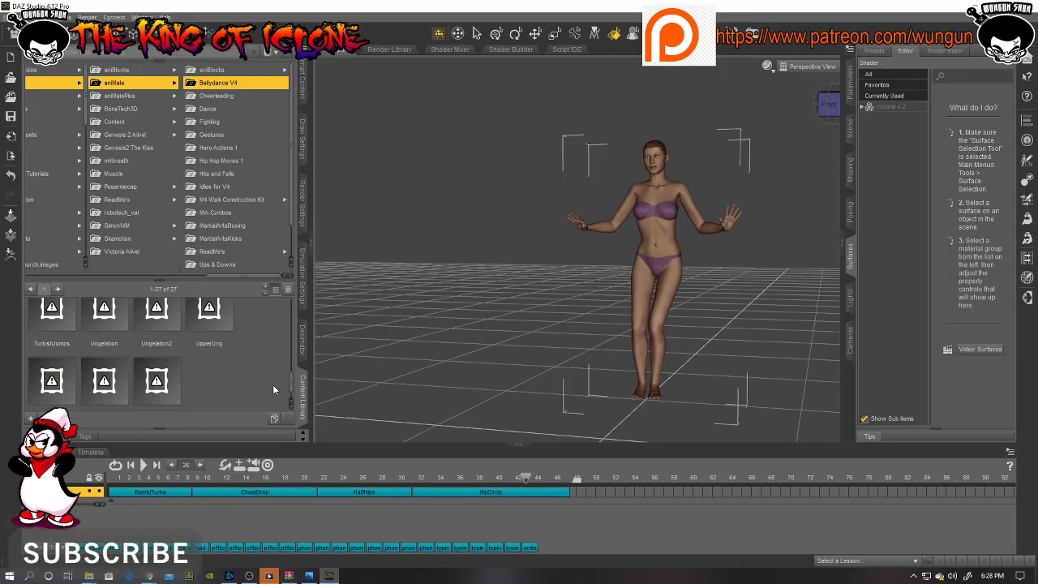
{"action": "scroll", "coordinate": [273, 384], "scroll_direction": "down", "scroll_amount": 1}
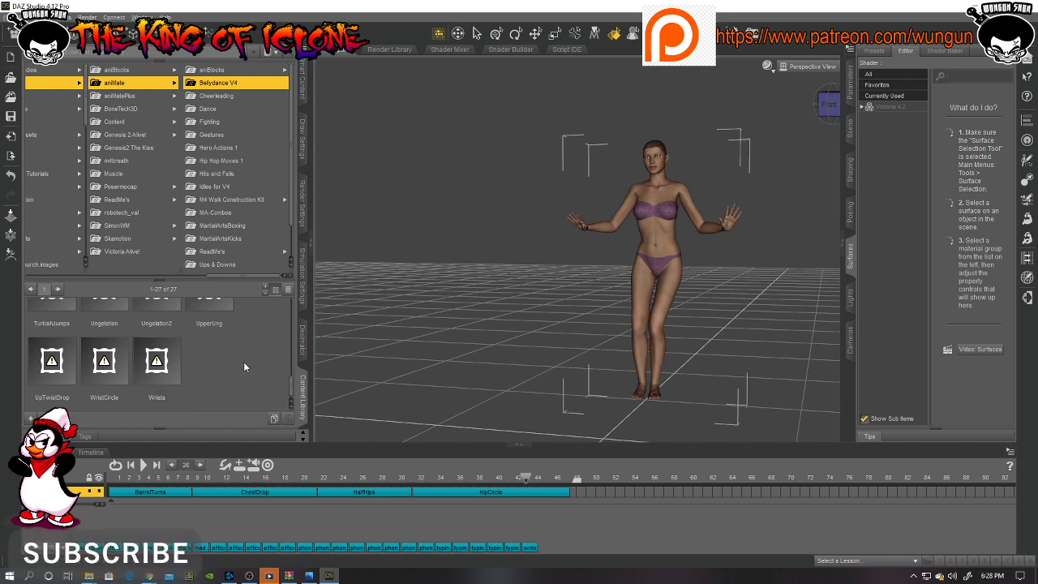
{"action": "scroll", "coordinate": [247, 356], "scroll_direction": "up", "scroll_amount": 2}
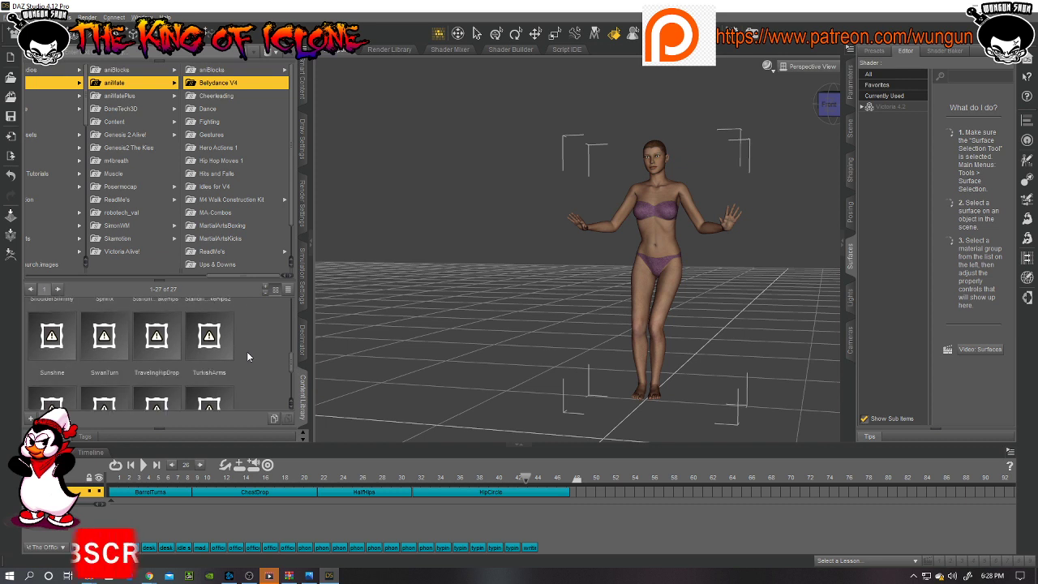
{"action": "scroll", "coordinate": [248, 356], "scroll_direction": "down", "scroll_amount": 1}
{"action": "scroll", "coordinate": [247, 357], "scroll_direction": "down", "scroll_amount": 1}
{"action": "scroll", "coordinate": [247, 357], "scroll_direction": "down", "scroll_amount": 1}
{"action": "scroll", "coordinate": [247, 357], "scroll_direction": "down", "scroll_amount": 1}
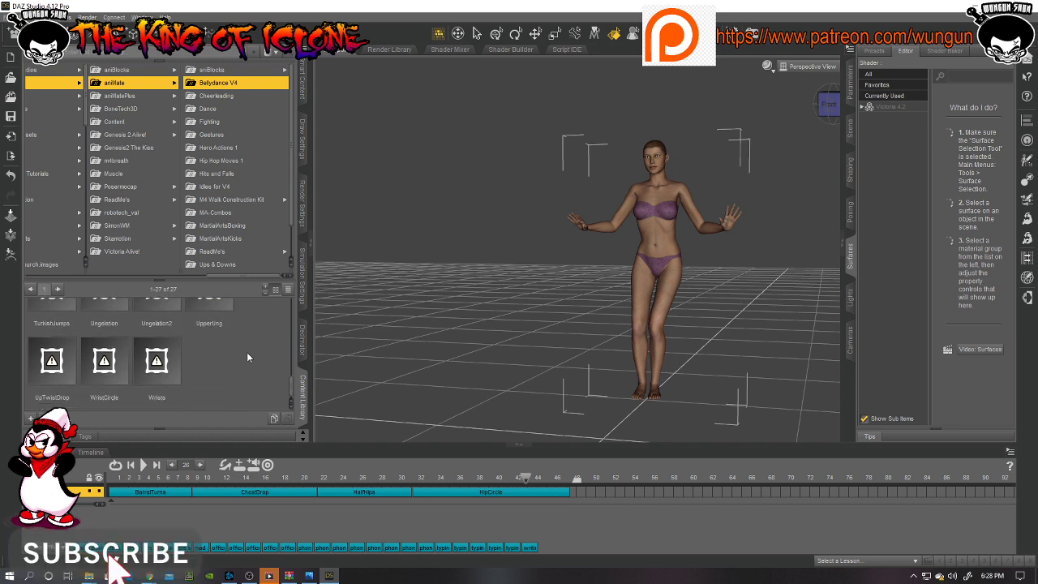
{"action": "scroll", "coordinate": [247, 353], "scroll_direction": "up", "scroll_amount": 5}
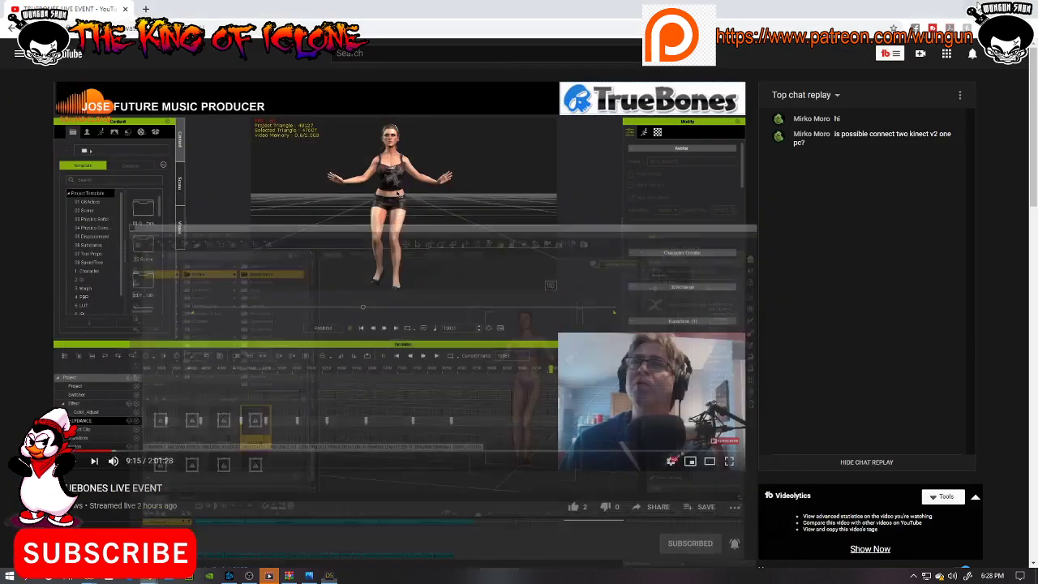
Go to truebones.com from a new Chrome tab's search box.
{"action": "left_click", "coordinate": [147, 576]}
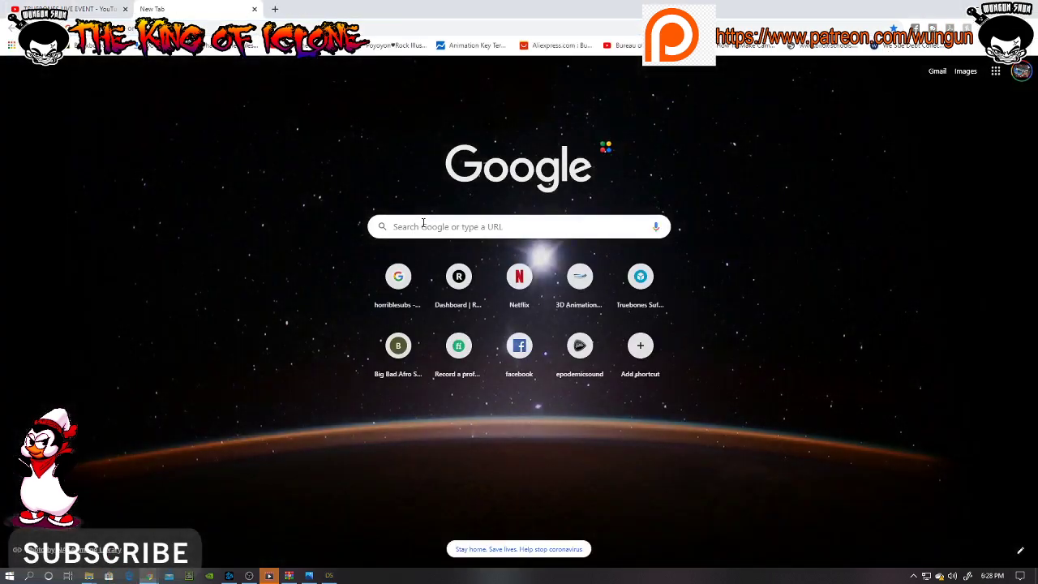
{"action": "left_click", "coordinate": [423, 224]}
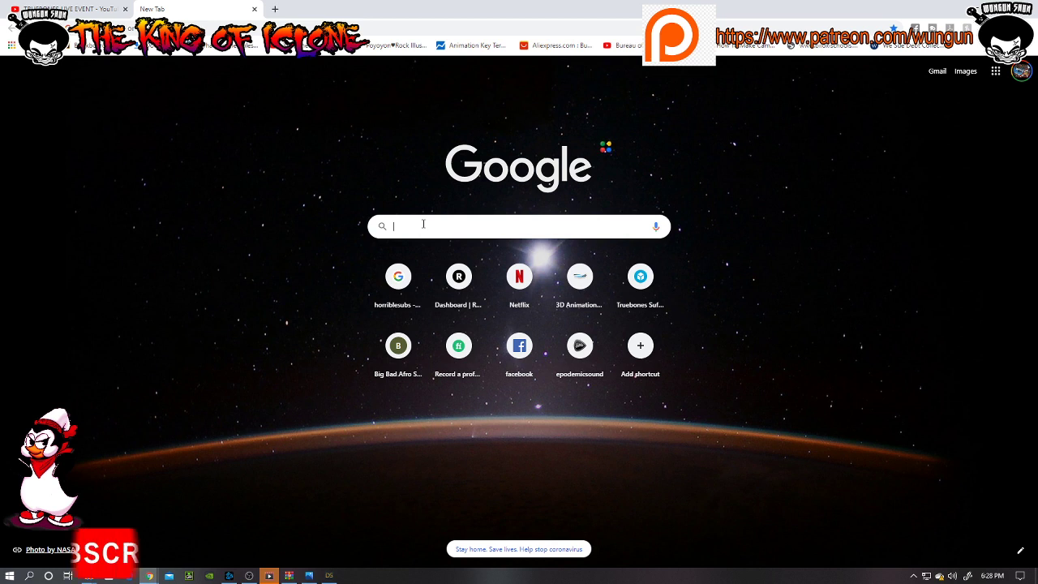
{"action": "type", "text": "trueb"}
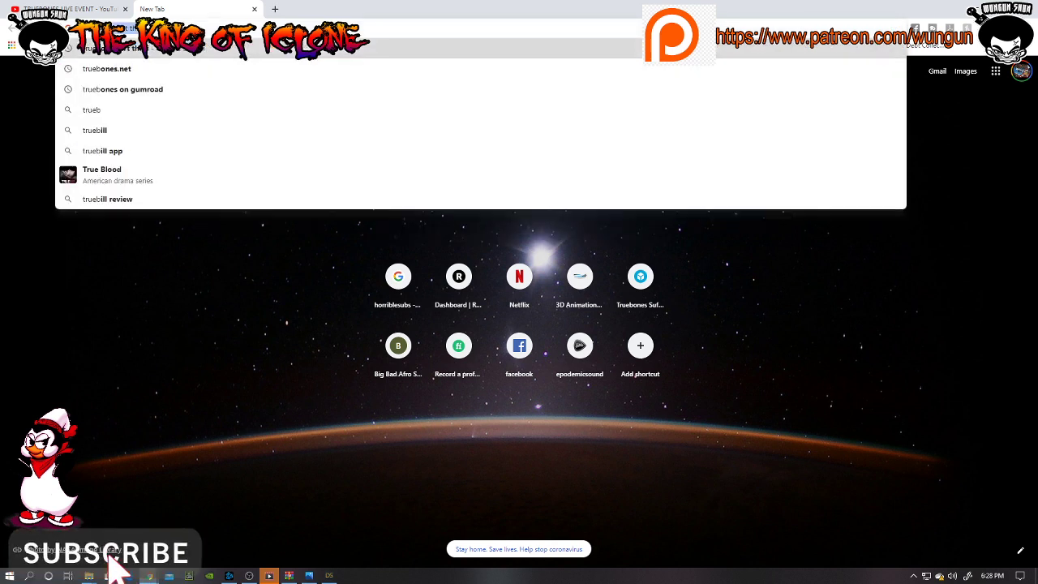
{"action": "type", "text": "ones."}
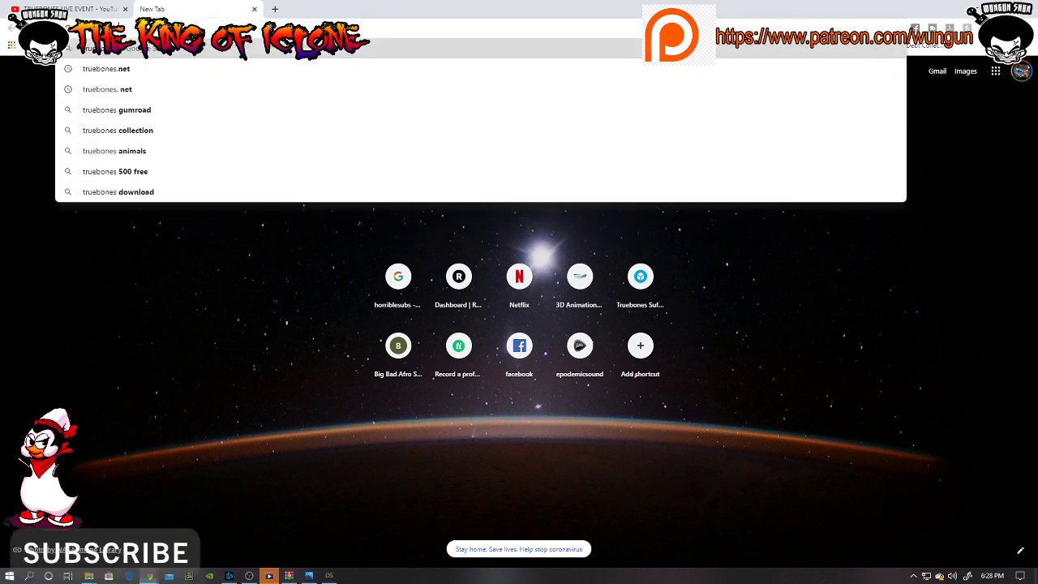
{"action": "type", "text": "com"}
{"action": "key", "text": "Return"}
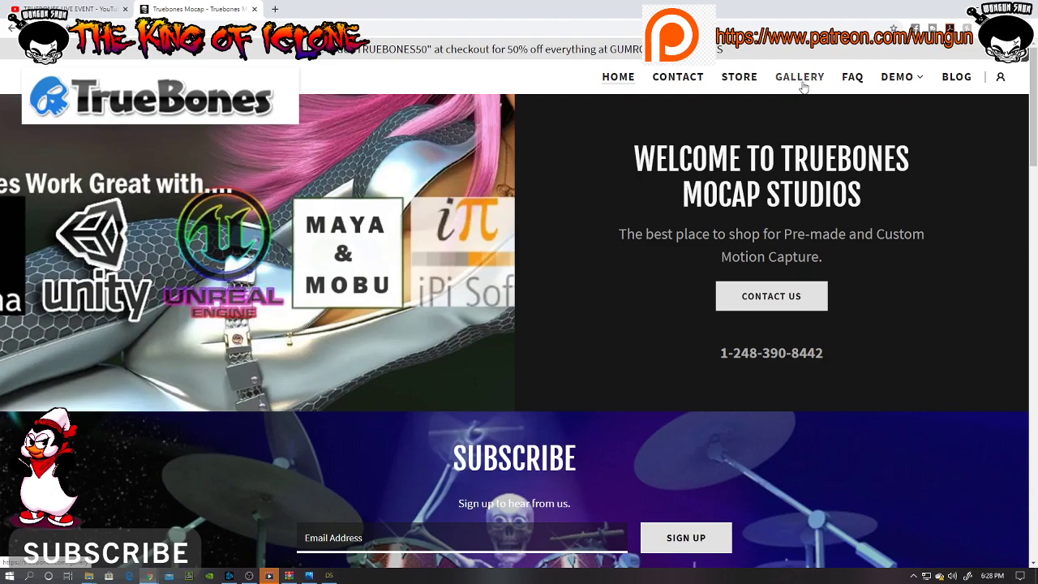
Open the TrueBones Gallery page and browse the client showcase videos, including Major Lazer.
{"action": "left_click", "coordinate": [799, 76]}
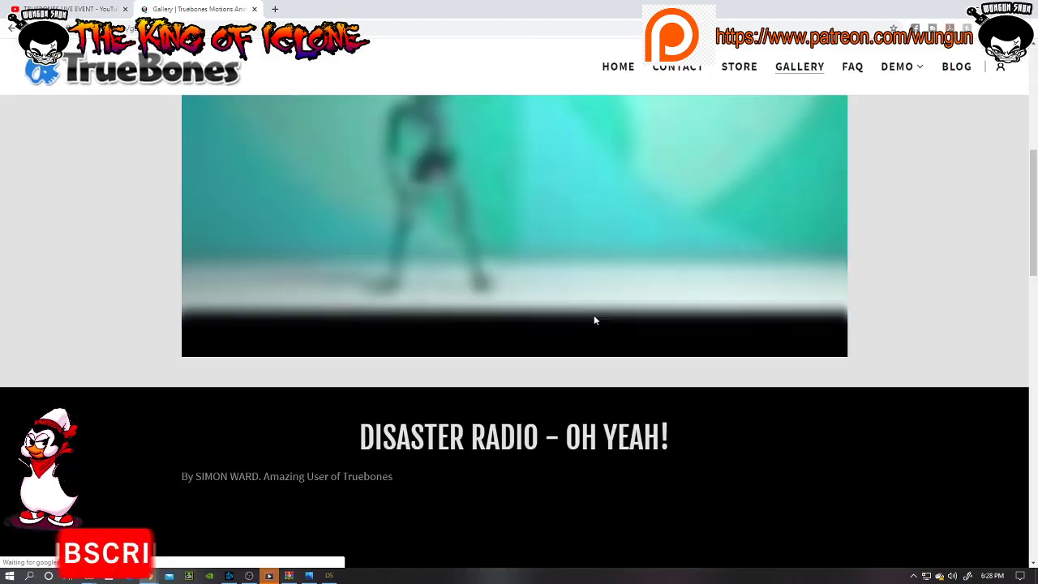
{"action": "scroll", "coordinate": [593, 319], "scroll_direction": "down", "scroll_amount": 1}
{"action": "scroll", "coordinate": [282, 321], "scroll_direction": "down", "scroll_amount": 3}
{"action": "scroll", "coordinate": [243, 316], "scroll_direction": "down", "scroll_amount": 4}
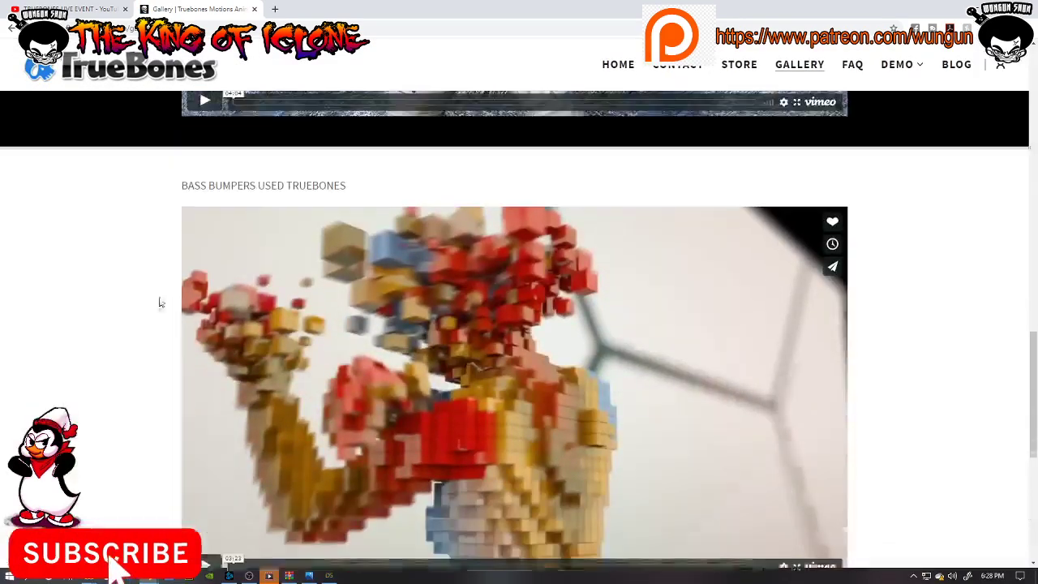
{"action": "scroll", "coordinate": [157, 301], "scroll_direction": "down", "scroll_amount": 2}
{"action": "scroll", "coordinate": [141, 295], "scroll_direction": "down", "scroll_amount": 1}
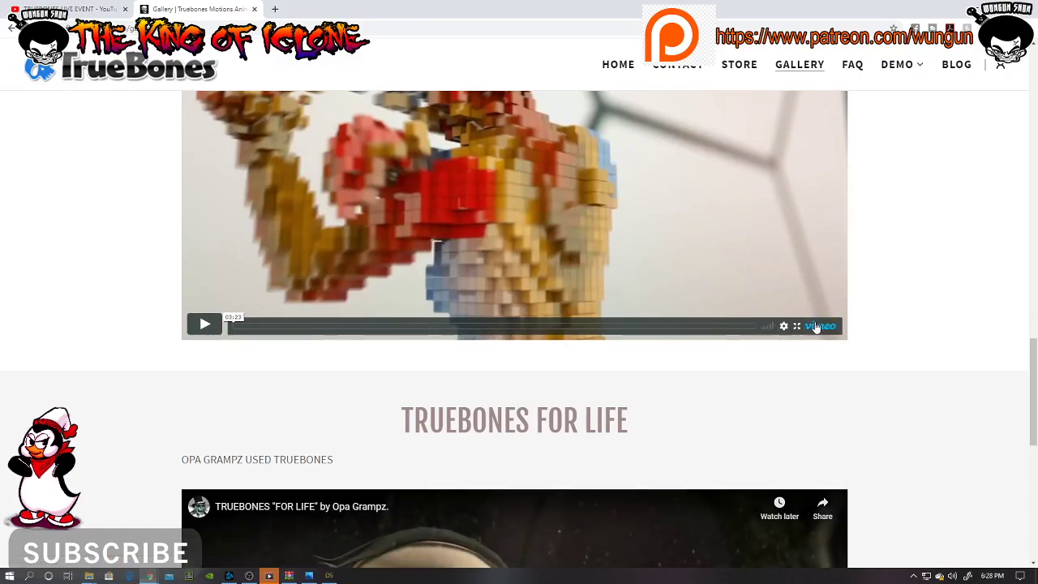
{"action": "scroll", "coordinate": [435, 270], "scroll_direction": "up", "scroll_amount": 5}
{"action": "scroll", "coordinate": [435, 273], "scroll_direction": "up", "scroll_amount": 8}
{"action": "scroll", "coordinate": [434, 276], "scroll_direction": "up", "scroll_amount": 1}
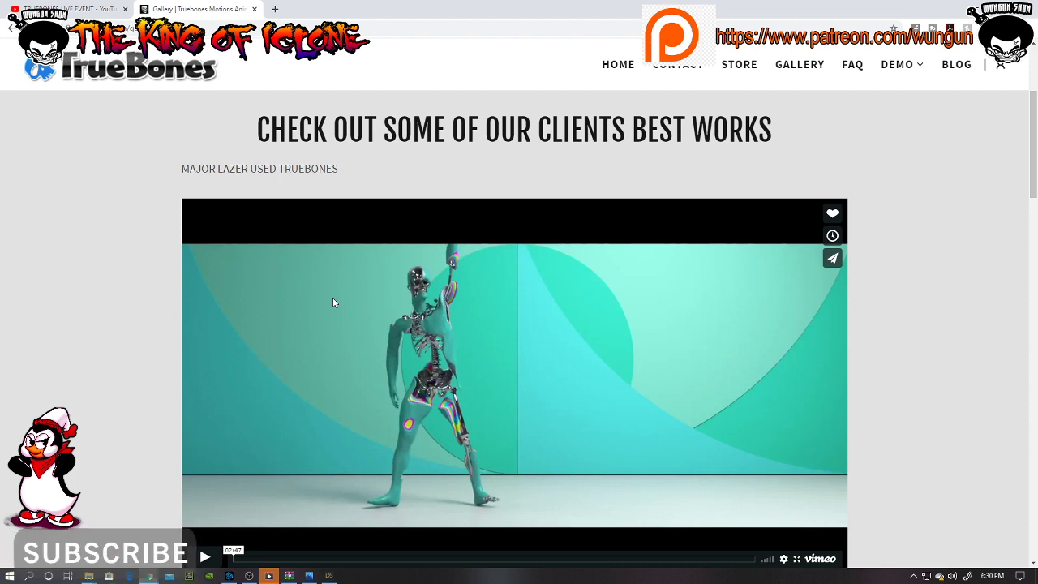
{"action": "scroll", "coordinate": [420, 364], "scroll_direction": "down", "scroll_amount": 2}
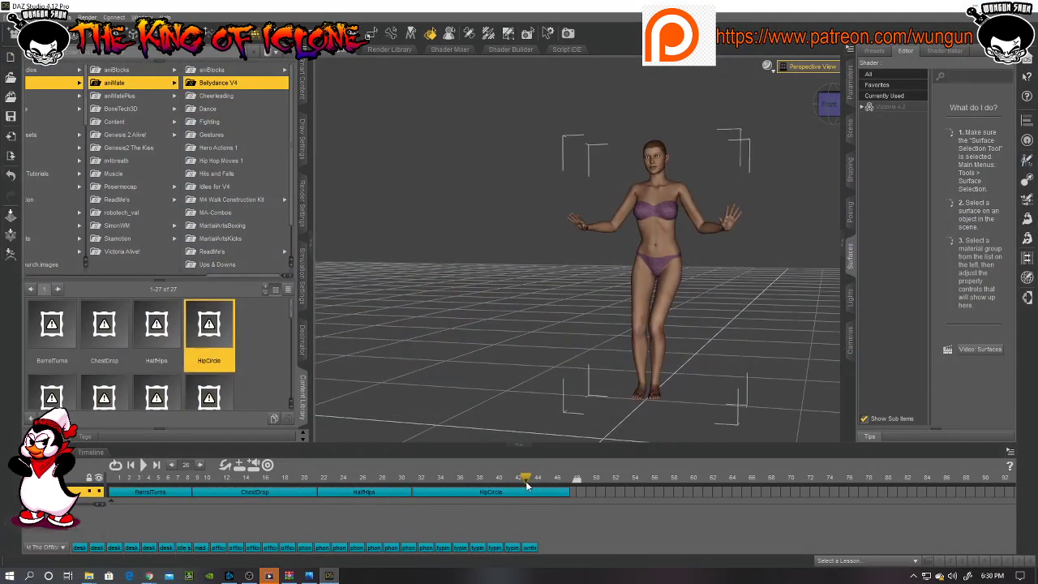
Scrub the timeline playhead back, then forward through Victoria 4.2's belly dance blocks to preview poses.
{"action": "left_click_drag", "start_coordinate": [267, 478], "coordinate": [210, 479]}
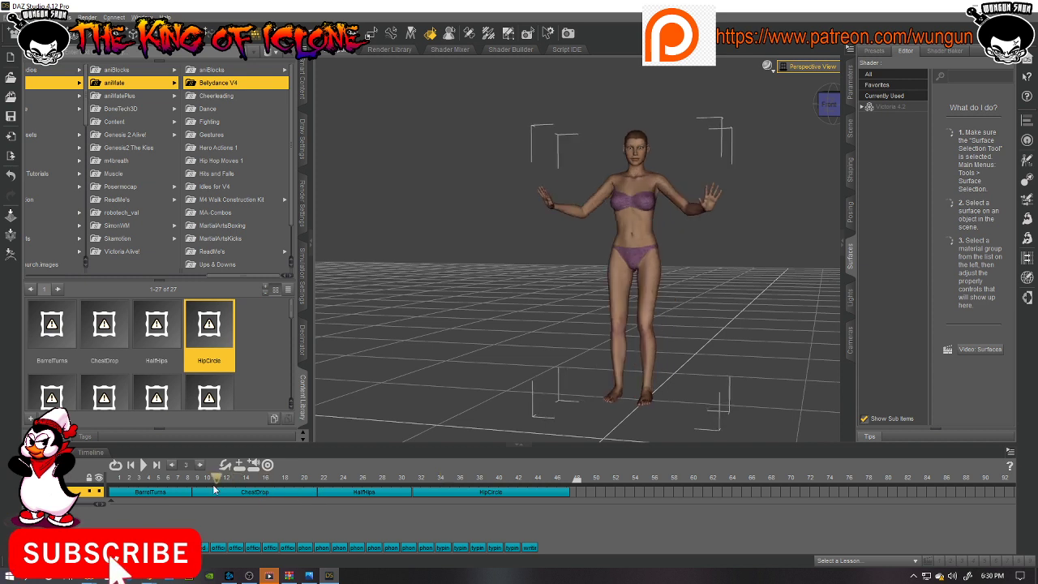
{"action": "left_click_drag", "start_coordinate": [149, 490], "coordinate": [428, 480]}
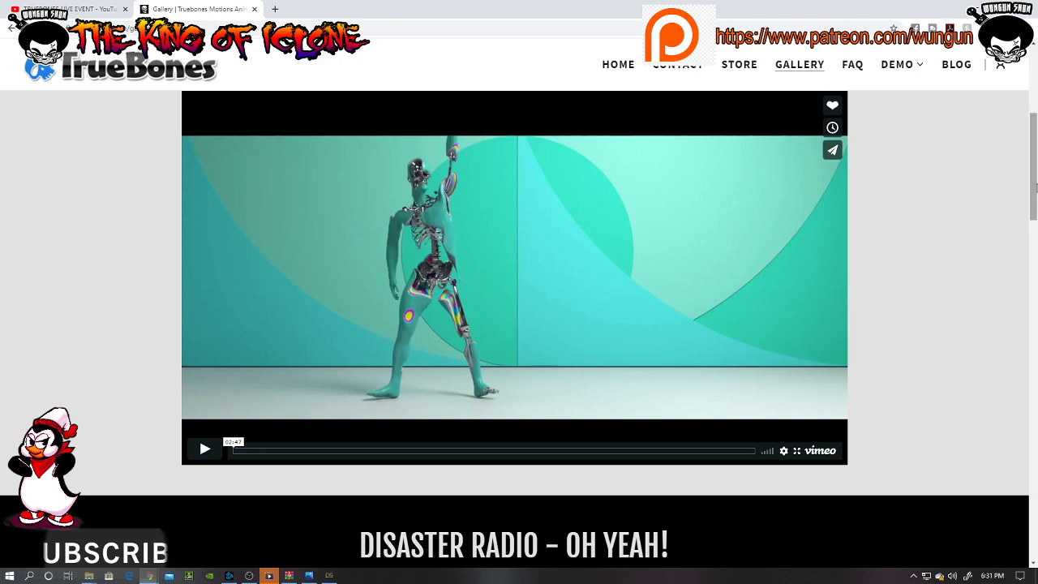
Scroll down the TrueBones Gallery and open the pixel-art client video on Vimeo.
{"action": "scroll", "coordinate": [511, 178], "scroll_direction": "down", "scroll_amount": 5}
{"action": "scroll", "coordinate": [495, 215], "scroll_direction": "down", "scroll_amount": 4}
{"action": "scroll", "coordinate": [434, 294], "scroll_direction": "down", "scroll_amount": 3}
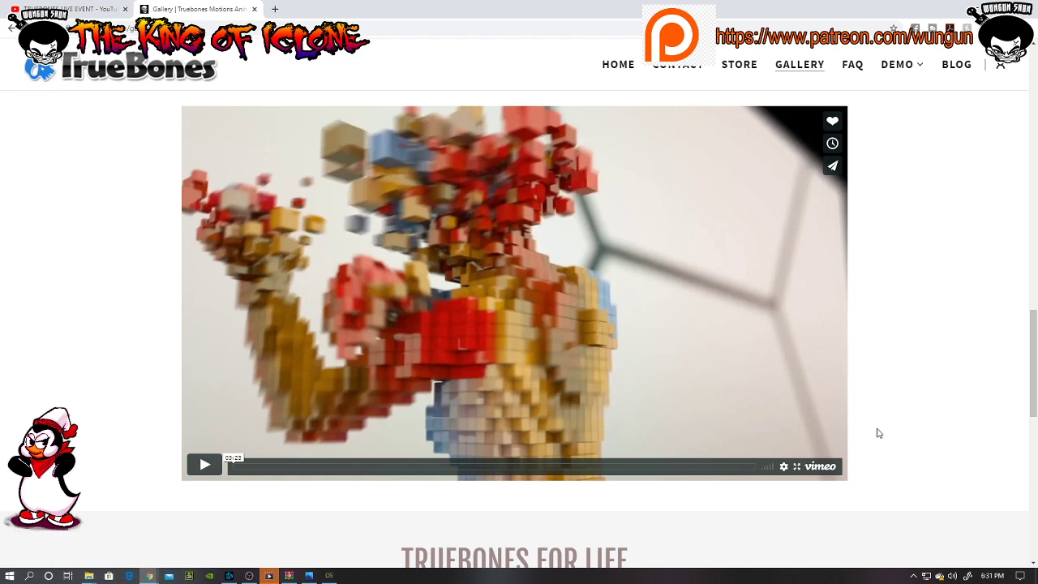
{"action": "left_click", "coordinate": [809, 466]}
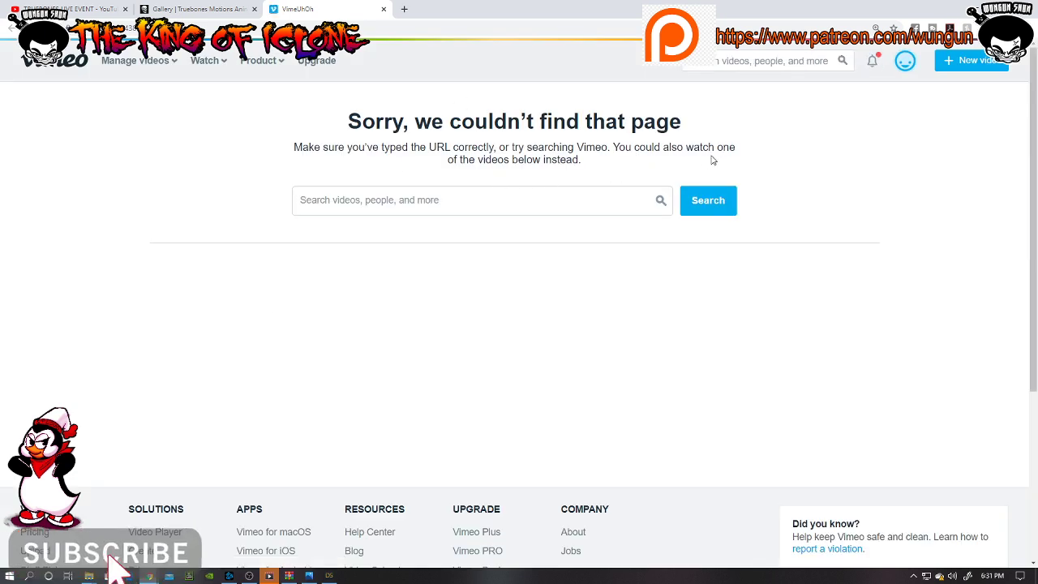
Back on the Gallery, play the pixel-art video full screen, pause it, and try its Vimeo page.
{"action": "left_click", "coordinate": [217, 9]}
{"action": "left_click", "coordinate": [600, 354]}
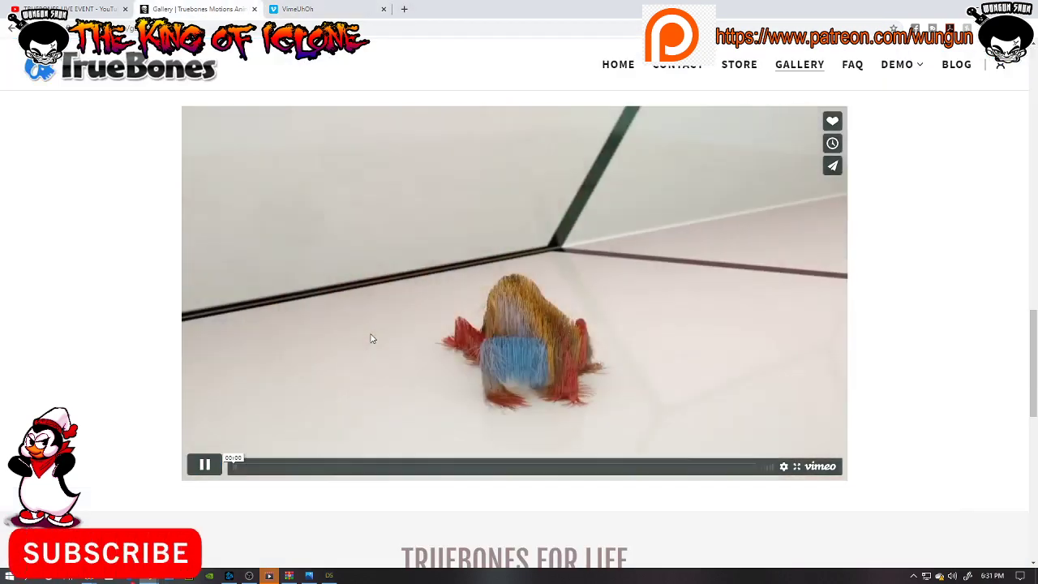
{"action": "double_click", "coordinate": [370, 339]}
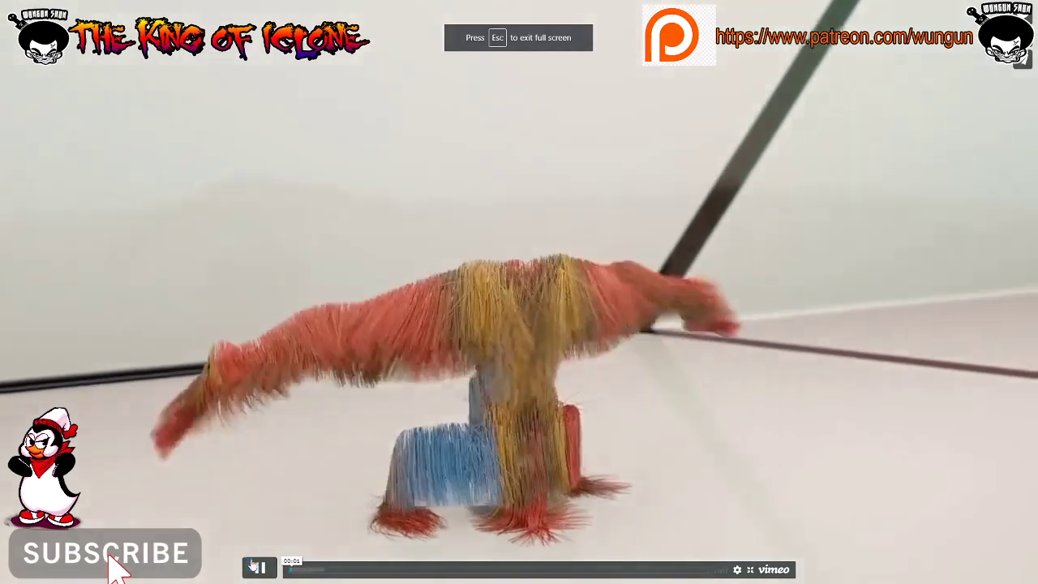
{"action": "left_click", "coordinate": [519, 539]}
{"action": "left_click", "coordinate": [772, 570]}
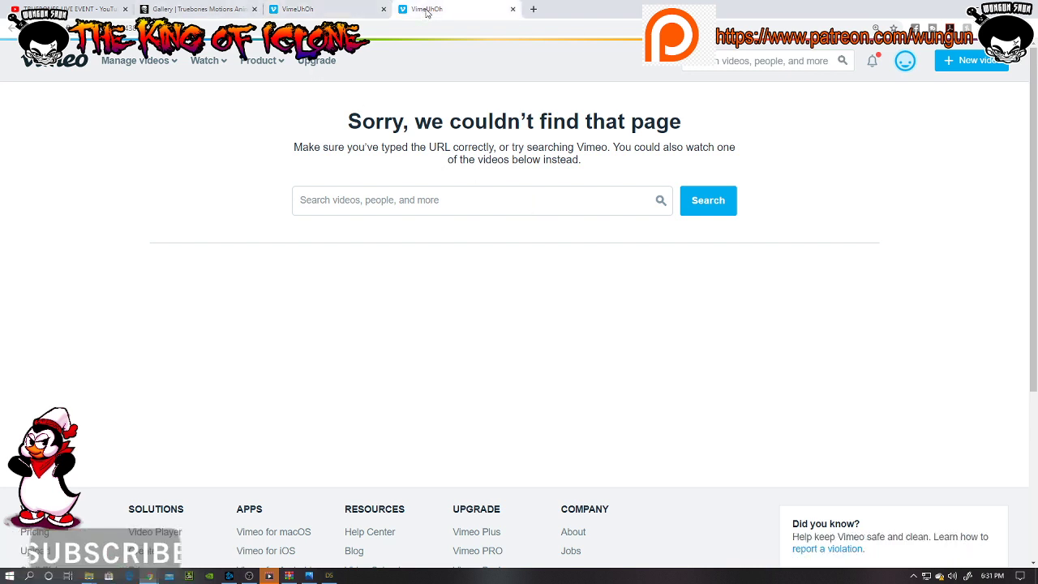
{"action": "left_click", "coordinate": [162, 10]}
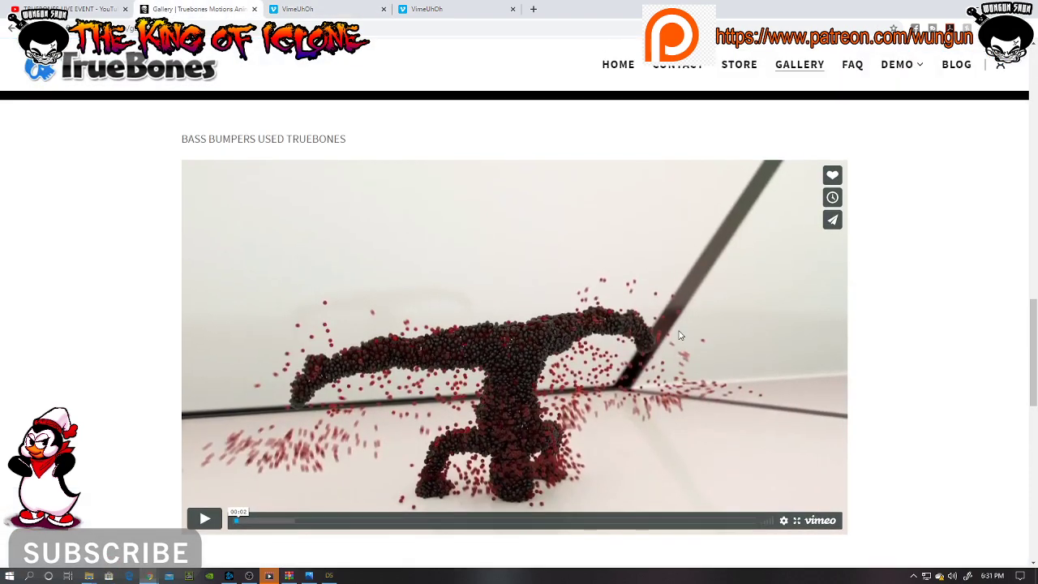
Scroll the Gallery to the Bass Bumpers particle-dancer video.
{"action": "scroll", "coordinate": [689, 373], "scroll_direction": "down", "scroll_amount": 5}
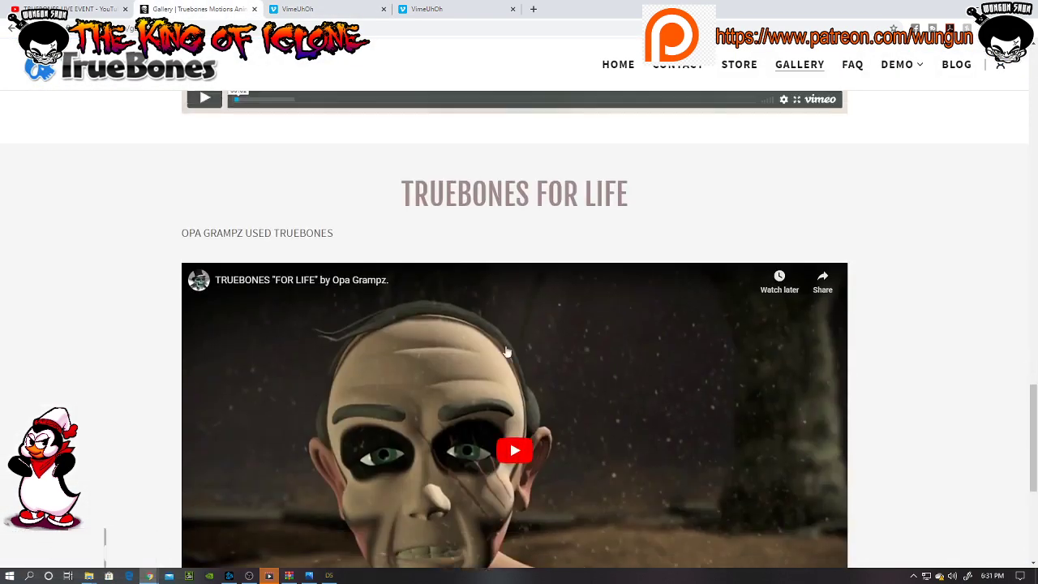
{"action": "scroll", "coordinate": [648, 385], "scroll_direction": "up", "scroll_amount": 3}
{"action": "scroll", "coordinate": [568, 361], "scroll_direction": "up", "scroll_amount": 6}
{"action": "scroll", "coordinate": [471, 335], "scroll_direction": "down", "scroll_amount": 2}
{"action": "scroll", "coordinate": [471, 335], "scroll_direction": "down", "scroll_amount": 4}
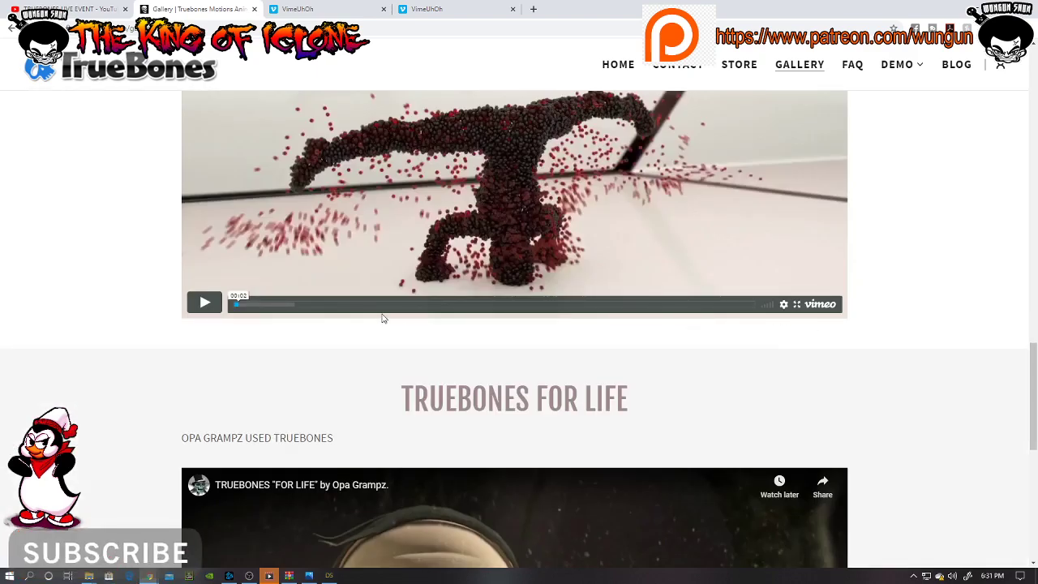
{"action": "scroll", "coordinate": [383, 319], "scroll_direction": "up", "scroll_amount": 3}
{"action": "scroll", "coordinate": [382, 317], "scroll_direction": "up", "scroll_amount": 1}
{"action": "scroll", "coordinate": [486, 325], "scroll_direction": "down", "scroll_amount": 1}
{"action": "scroll", "coordinate": [568, 336], "scroll_direction": "down", "scroll_amount": 2}
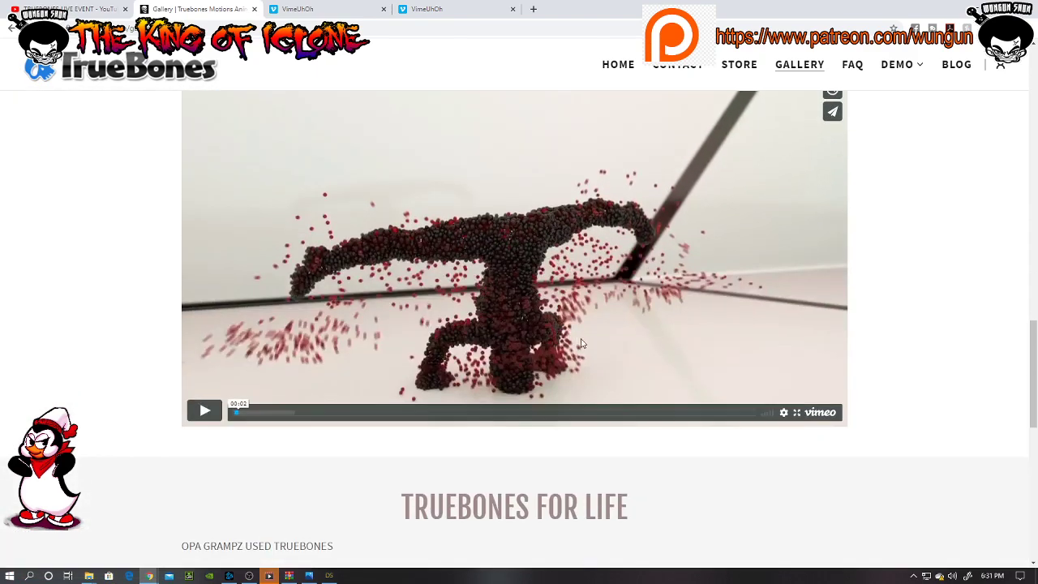
{"action": "scroll", "coordinate": [581, 343], "scroll_direction": "up", "scroll_amount": 2}
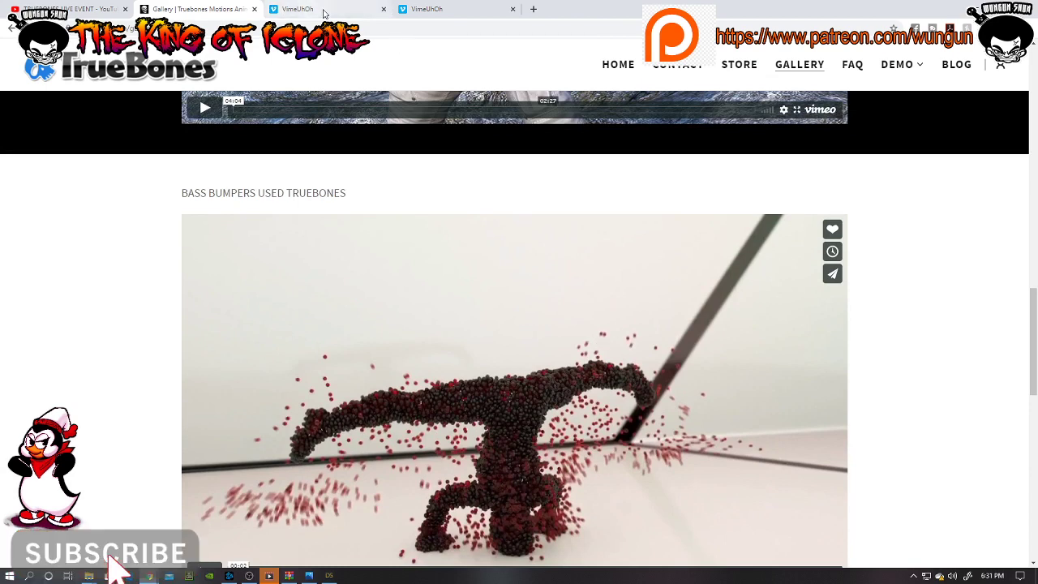
Google 'truebones on vimeo' in a new tab and follow the Truebones Vimeo channel result.
{"action": "left_click", "coordinate": [534, 8]}
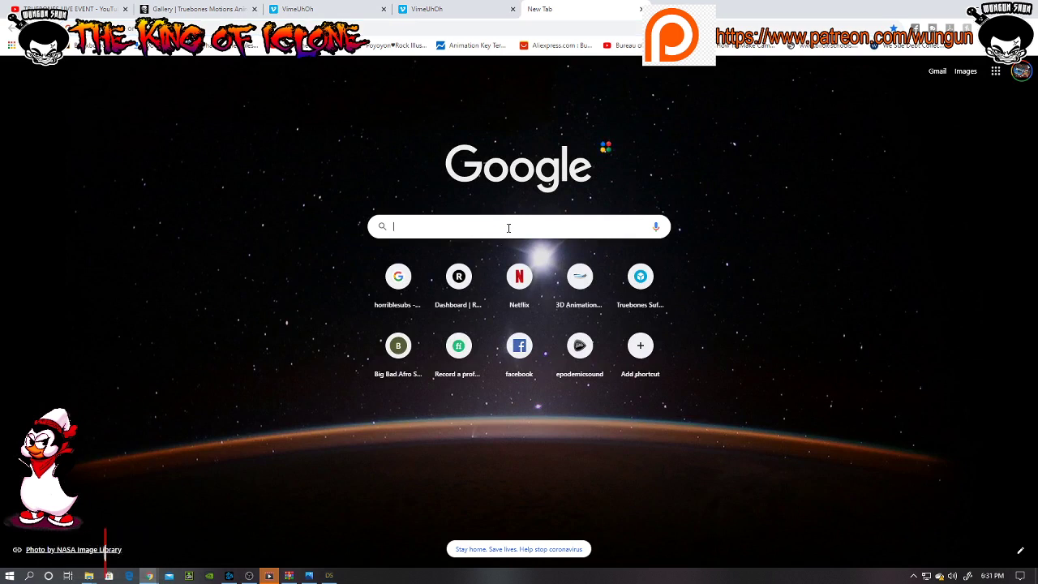
{"action": "type", "text": "truebone"}
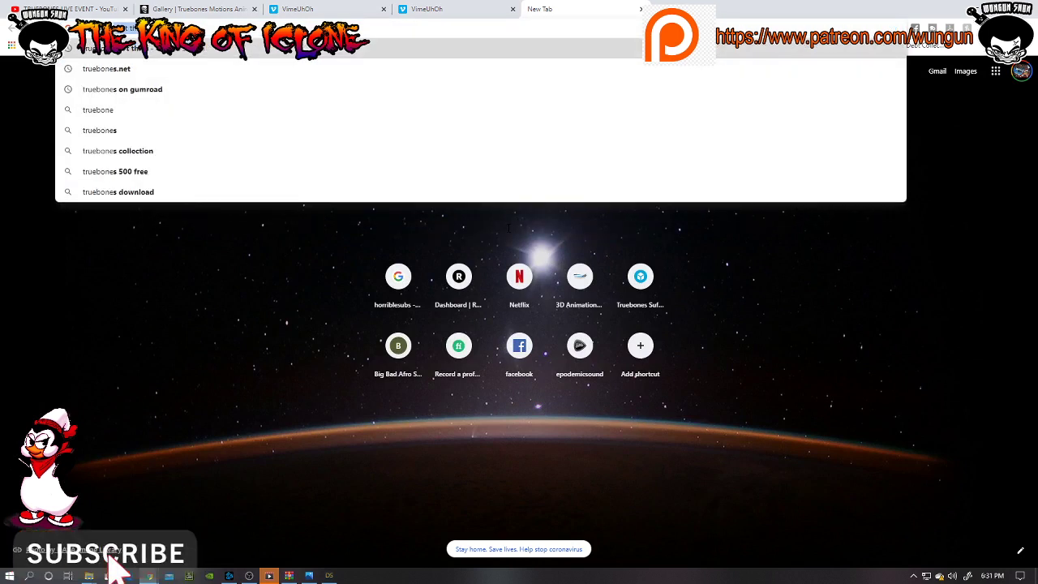
{"action": "type", "text": "s on vimeo"}
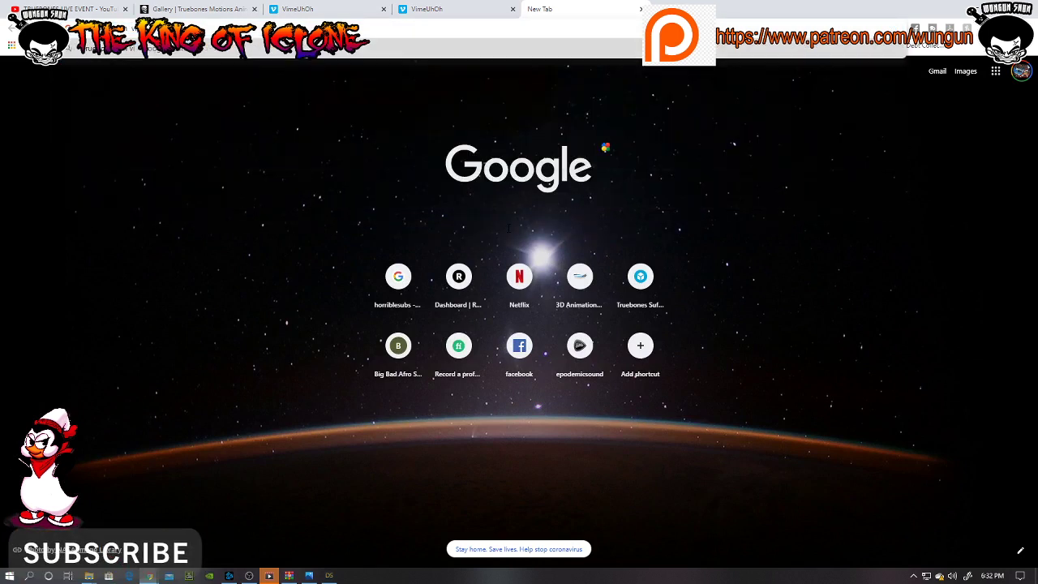
{"action": "key", "text": "Return"}
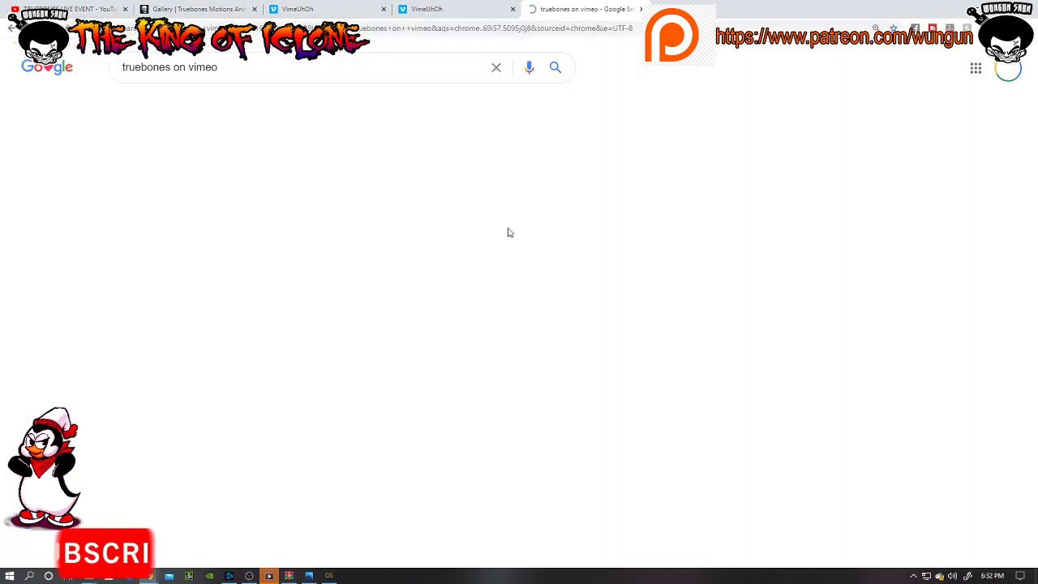
{"action": "left_click", "coordinate": [227, 180]}
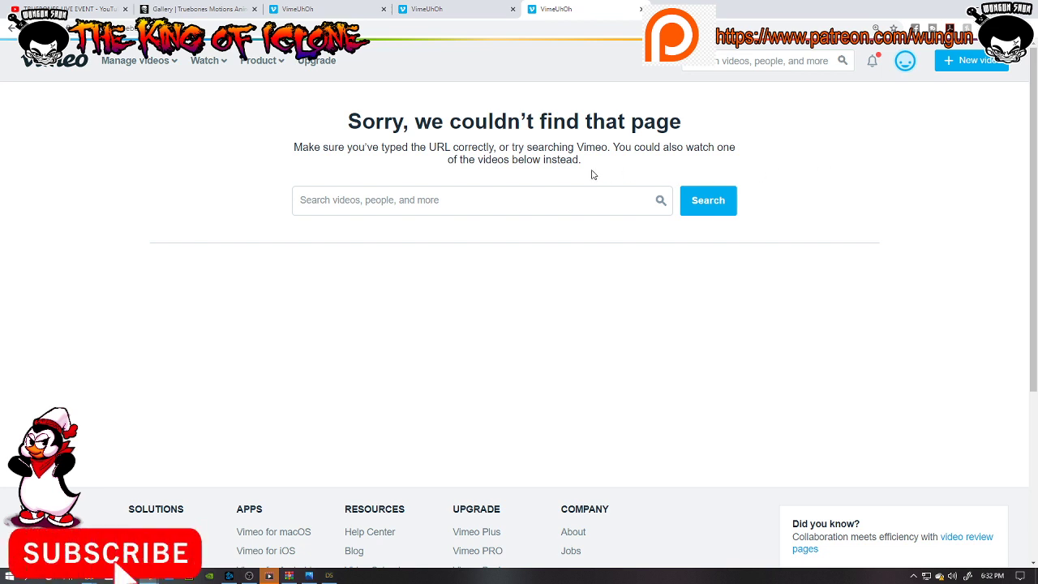
Return to the Gallery tab and play the Bass Bumpers video, skipping to 00:48, then pause it.
{"action": "left_click", "coordinate": [417, 8]}
{"action": "left_click", "coordinate": [308, 8]}
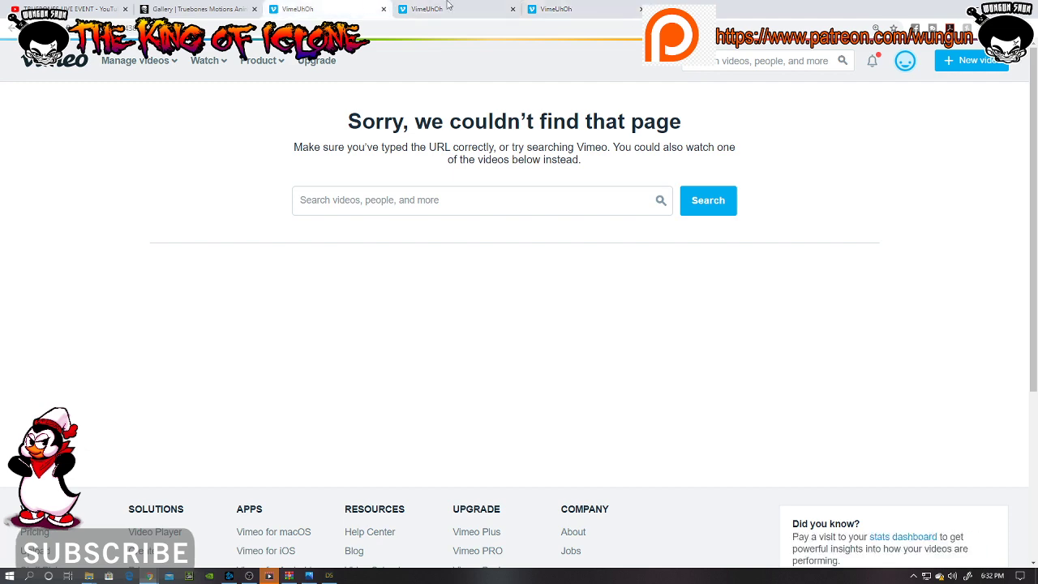
{"action": "left_click", "coordinate": [248, 8]}
{"action": "scroll", "coordinate": [445, 310], "scroll_direction": "down", "scroll_amount": 1}
{"action": "scroll", "coordinate": [445, 311], "scroll_direction": "down", "scroll_amount": 3}
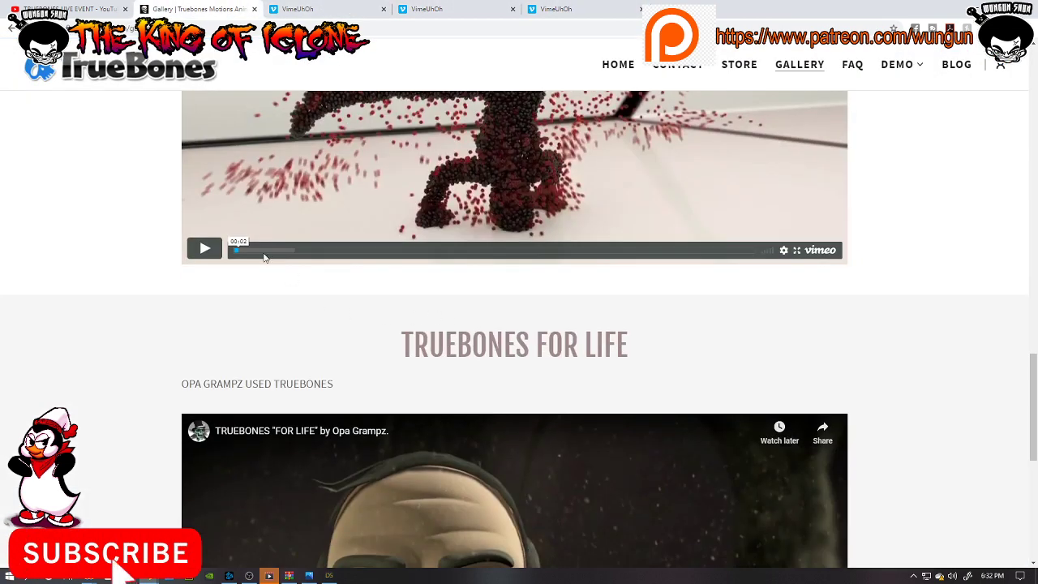
{"action": "left_click", "coordinate": [203, 251]}
{"action": "left_click", "coordinate": [354, 250]}
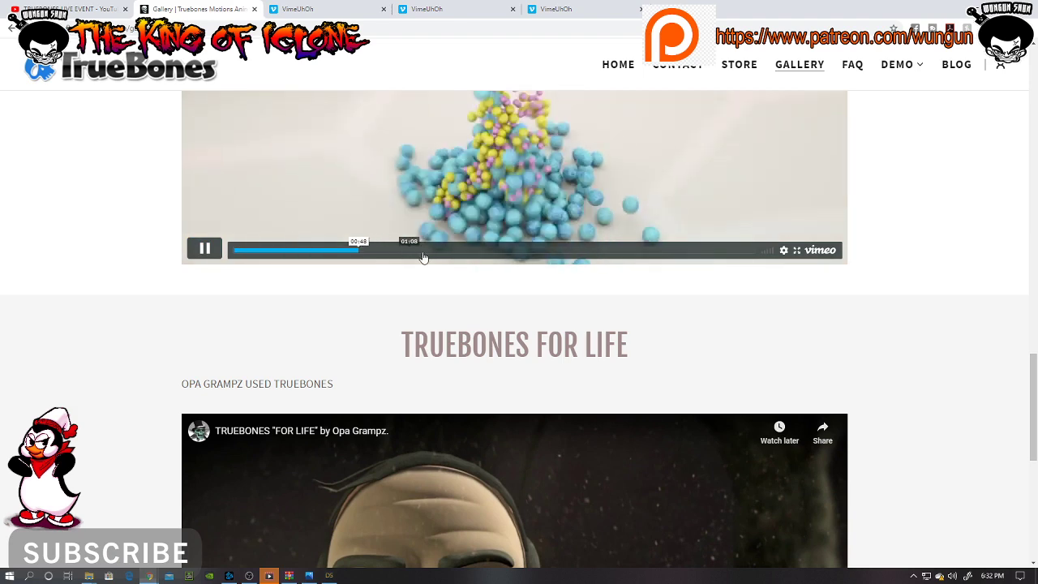
{"action": "left_click", "coordinate": [203, 249]}
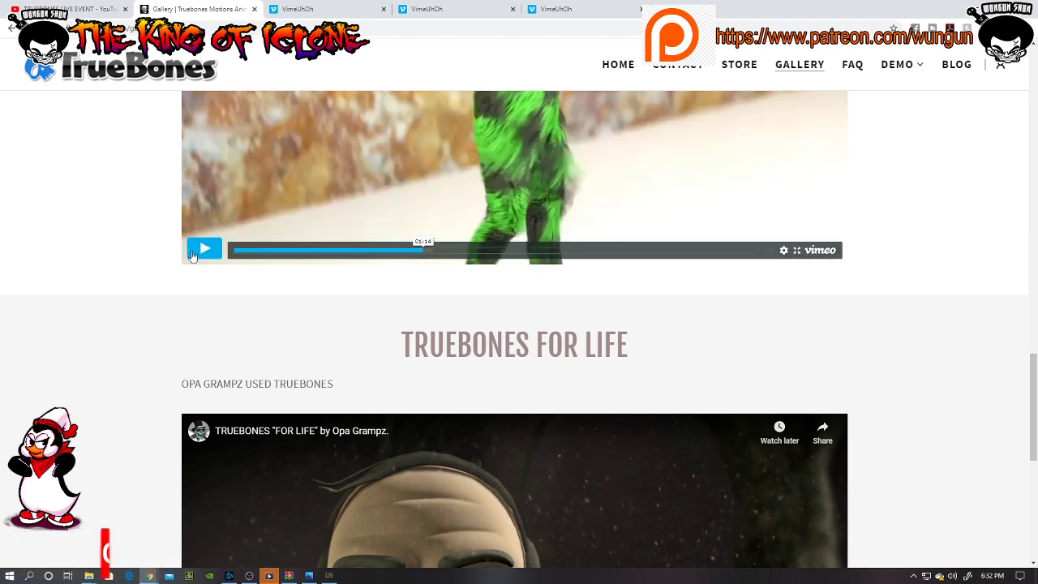
Scroll up to the Disasteradio - Oh Yeah player and open it on Vimeo.
{"action": "scroll", "coordinate": [151, 248], "scroll_direction": "down", "scroll_amount": 3}
{"action": "scroll", "coordinate": [151, 248], "scroll_direction": "down", "scroll_amount": 4}
{"action": "scroll", "coordinate": [151, 248], "scroll_direction": "up", "scroll_amount": 1}
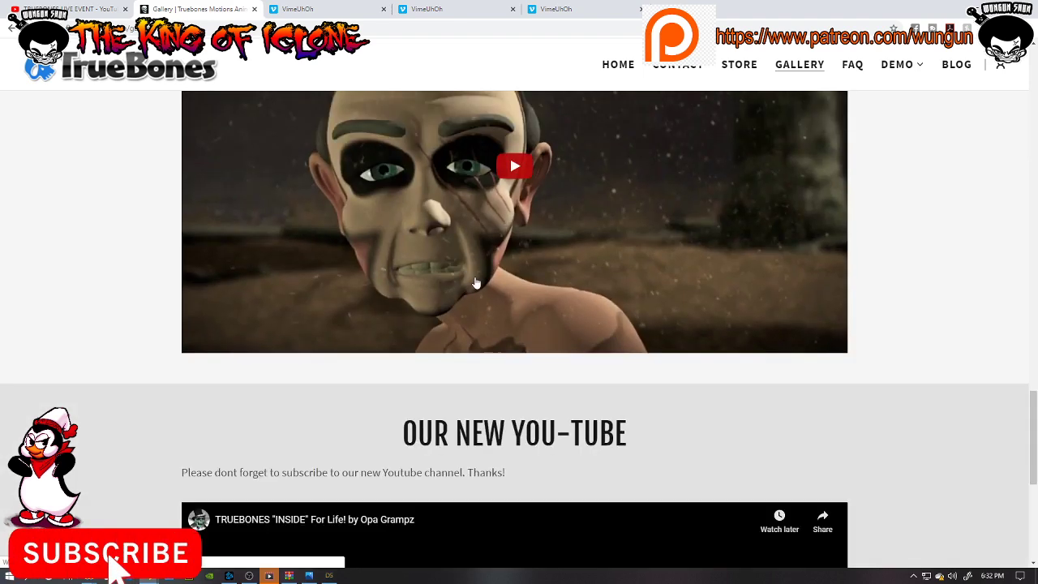
{"action": "scroll", "coordinate": [151, 278], "scroll_direction": "up", "scroll_amount": 8}
{"action": "scroll", "coordinate": [600, 306], "scroll_direction": "up", "scroll_amount": 5}
{"action": "scroll", "coordinate": [622, 315], "scroll_direction": "down", "scroll_amount": 1}
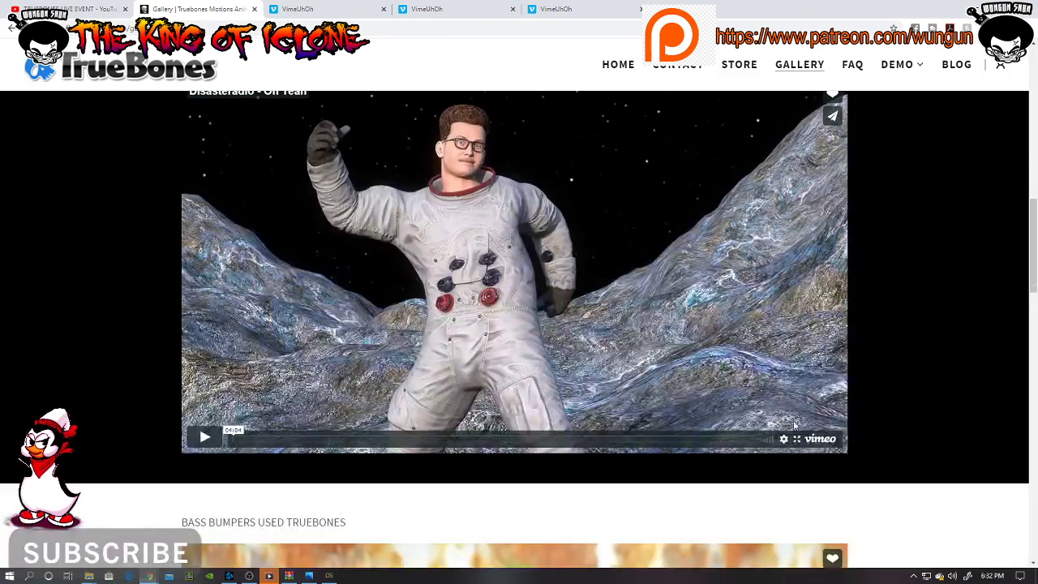
{"action": "left_click", "coordinate": [819, 440]}
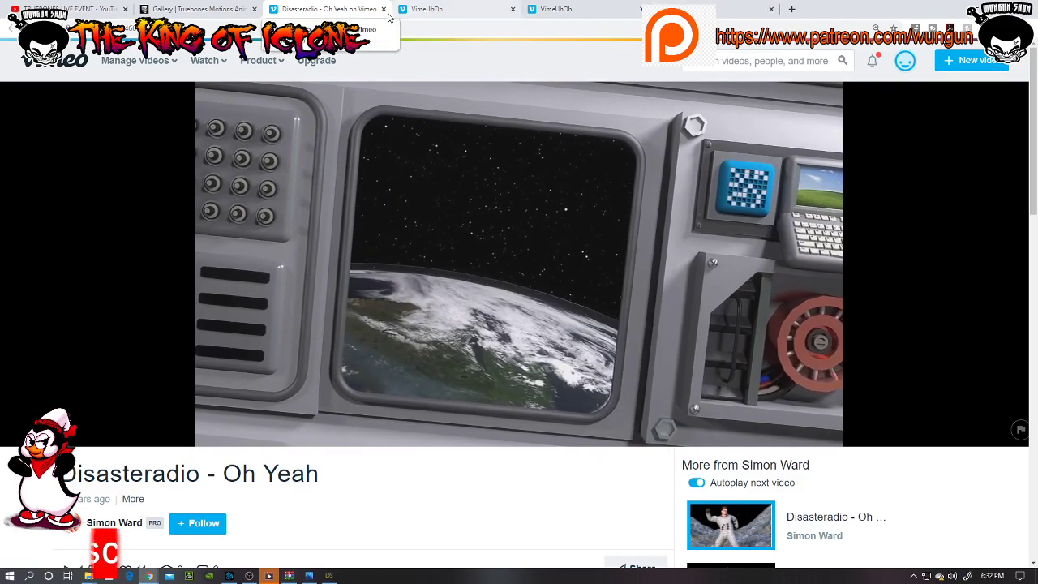
Close the Disasteradio tab and open the Major Lazer client video on Vimeo.
{"action": "left_click", "coordinate": [383, 9]}
{"action": "scroll", "coordinate": [407, 375], "scroll_direction": "up", "scroll_amount": 4}
{"action": "scroll", "coordinate": [407, 375], "scroll_direction": "up", "scroll_amount": 5}
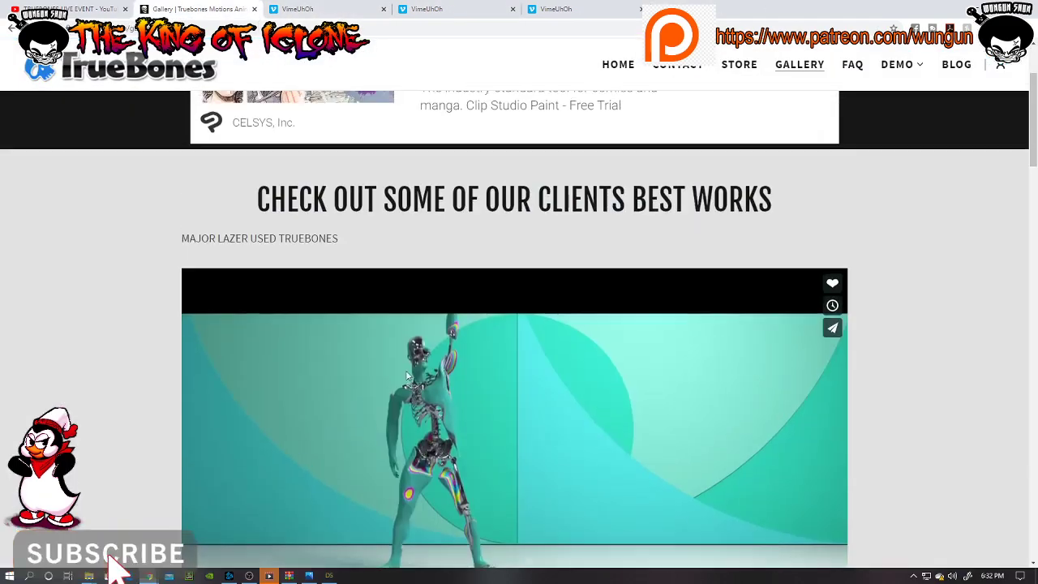
{"action": "scroll", "coordinate": [407, 375], "scroll_direction": "up", "scroll_amount": 1}
{"action": "scroll", "coordinate": [407, 375], "scroll_direction": "down", "scroll_amount": 5}
{"action": "scroll", "coordinate": [407, 375], "scroll_direction": "down", "scroll_amount": 5}
{"action": "scroll", "coordinate": [407, 375], "scroll_direction": "down", "scroll_amount": 5}
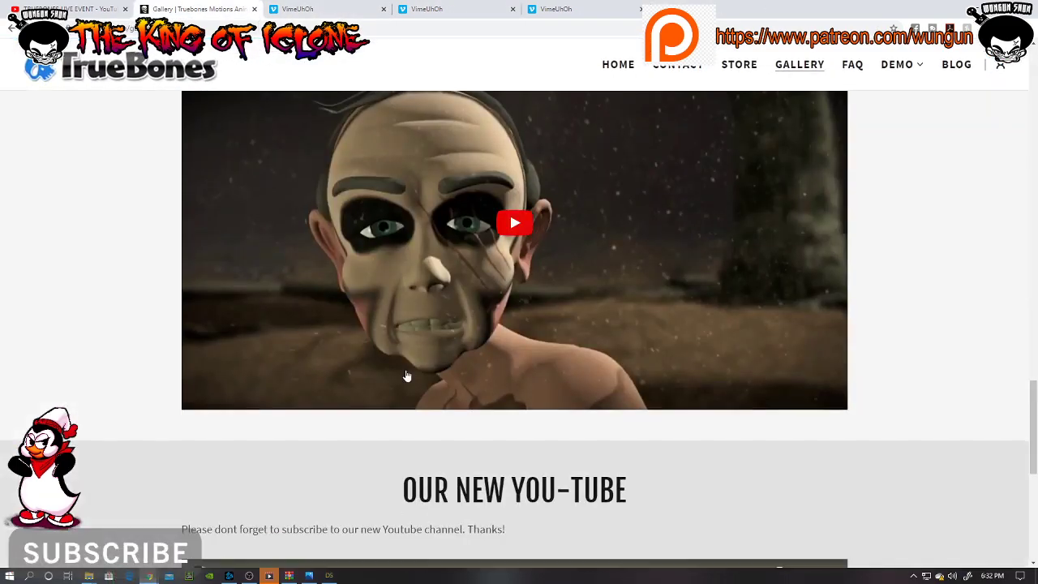
{"action": "scroll", "coordinate": [407, 375], "scroll_direction": "down", "scroll_amount": 3}
{"action": "scroll", "coordinate": [407, 376], "scroll_direction": "up", "scroll_amount": 5}
{"action": "scroll", "coordinate": [407, 375], "scroll_direction": "down", "scroll_amount": 2}
{"action": "scroll", "coordinate": [407, 375], "scroll_direction": "down", "scroll_amount": 4}
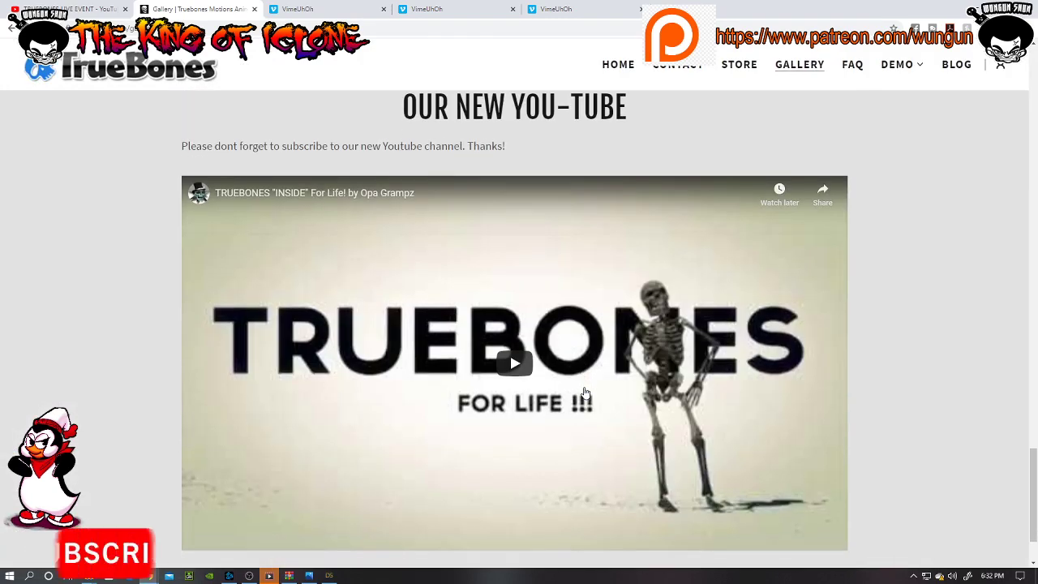
{"action": "scroll", "coordinate": [709, 403], "scroll_direction": "down", "scroll_amount": 1}
{"action": "scroll", "coordinate": [820, 397], "scroll_direction": "up", "scroll_amount": 3}
{"action": "scroll", "coordinate": [817, 395], "scroll_direction": "up", "scroll_amount": 5}
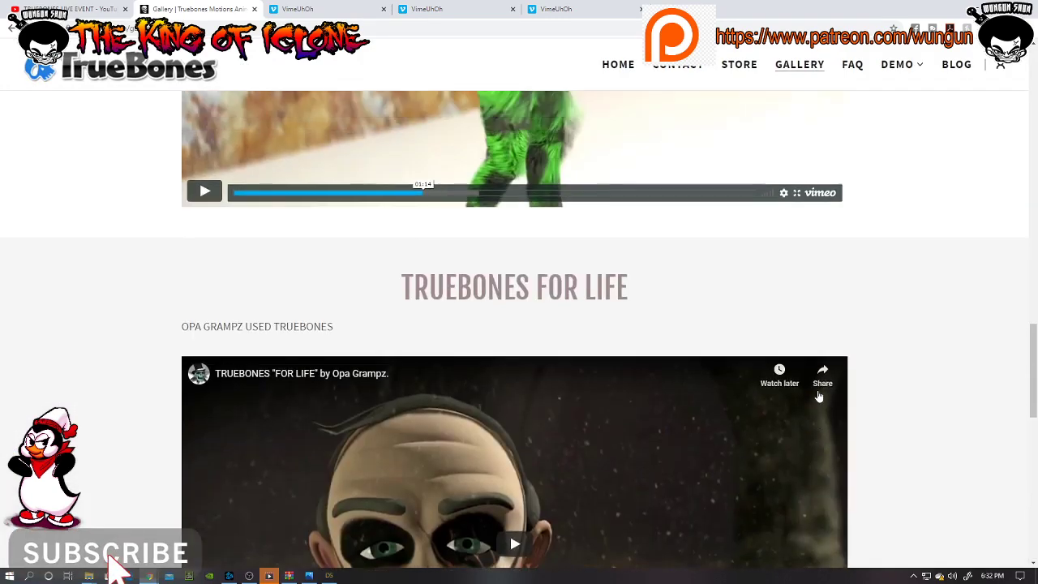
{"action": "scroll", "coordinate": [817, 396], "scroll_direction": "up", "scroll_amount": 5}
{"action": "scroll", "coordinate": [817, 395], "scroll_direction": "up", "scroll_amount": 4}
{"action": "scroll", "coordinate": [817, 395], "scroll_direction": "up", "scroll_amount": 5}
{"action": "scroll", "coordinate": [817, 396], "scroll_direction": "down", "scroll_amount": 3}
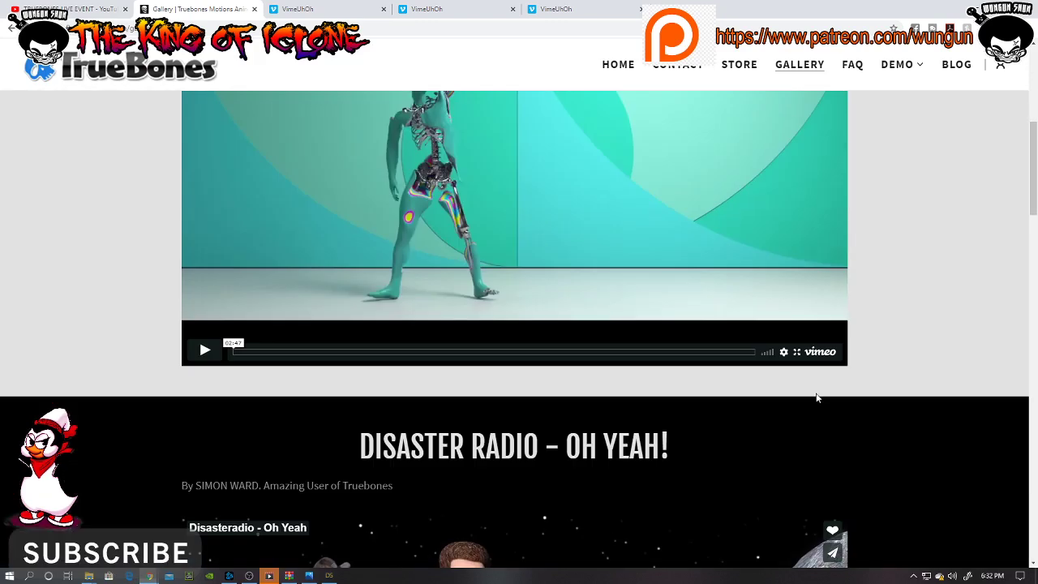
{"action": "scroll", "coordinate": [817, 397], "scroll_direction": "up", "scroll_amount": 2}
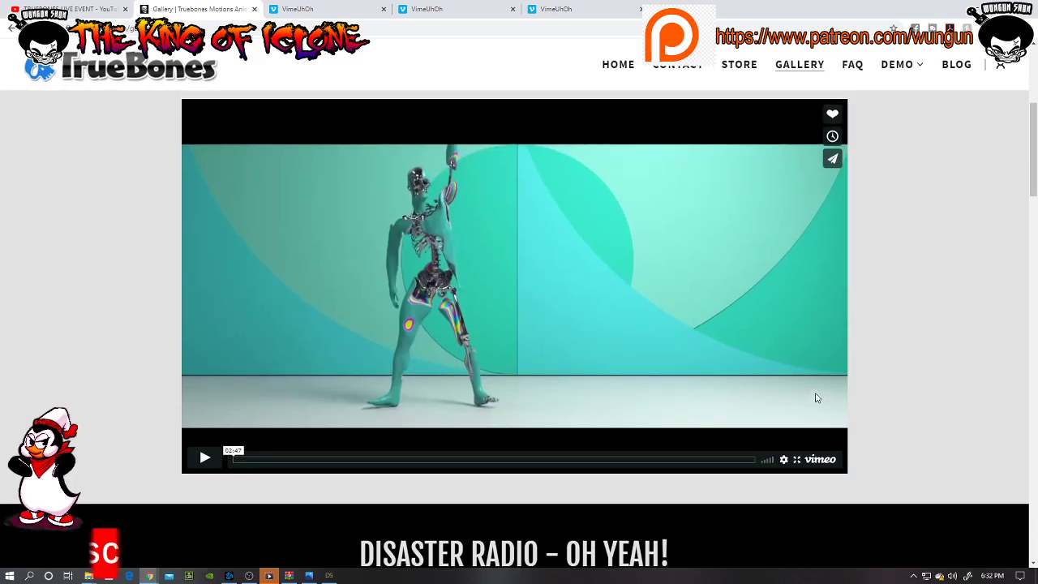
{"action": "left_click", "coordinate": [815, 459]}
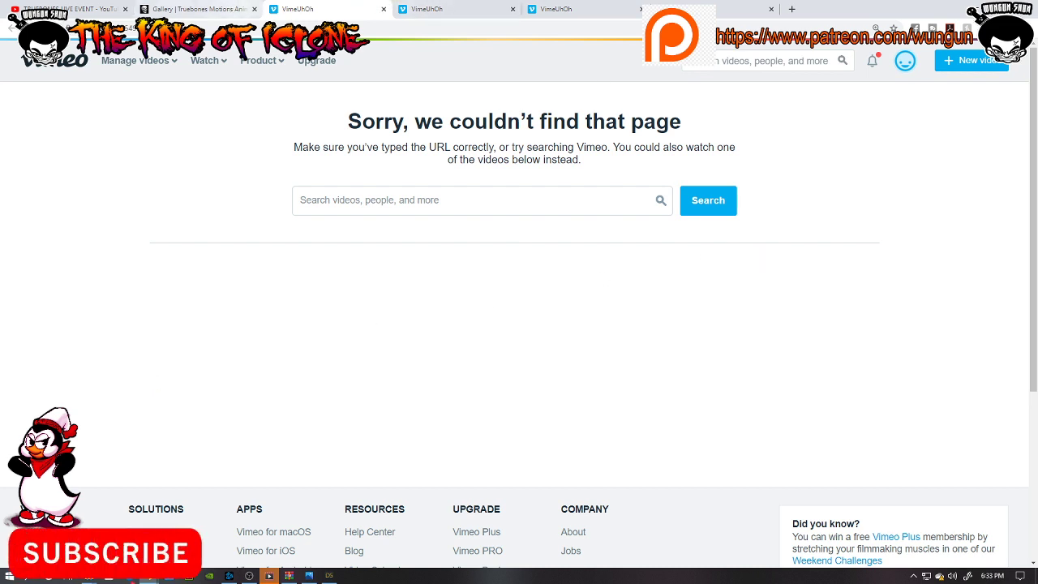
Close the four leftover Vimeo tabs and browse the Gallery's client best-works videos.
{"action": "left_click", "coordinate": [383, 9]}
{"action": "left_click", "coordinate": [384, 9]}
{"action": "left_click", "coordinate": [383, 9]}
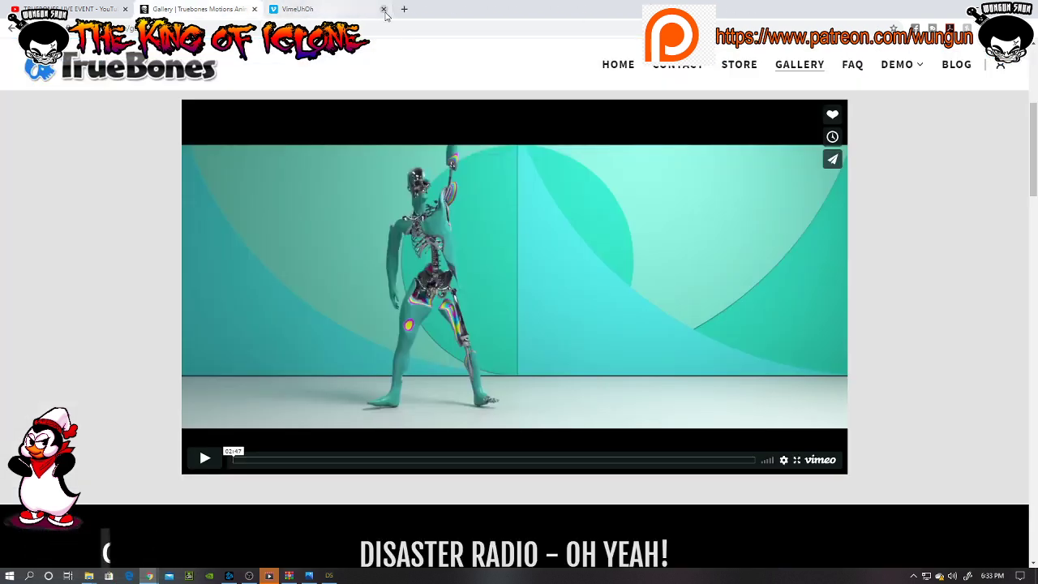
{"action": "left_click", "coordinate": [383, 9]}
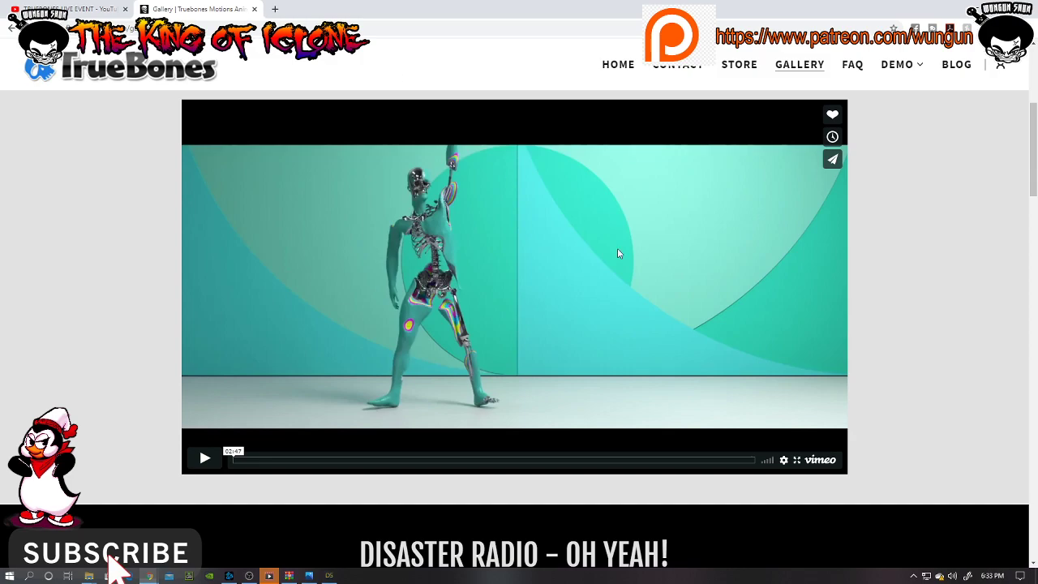
{"action": "scroll", "coordinate": [617, 248], "scroll_direction": "down", "scroll_amount": 5}
{"action": "scroll", "coordinate": [745, 454], "scroll_direction": "down", "scroll_amount": 3}
{"action": "scroll", "coordinate": [839, 556], "scroll_direction": "down", "scroll_amount": 4}
{"action": "scroll", "coordinate": [838, 556], "scroll_direction": "down", "scroll_amount": 1}
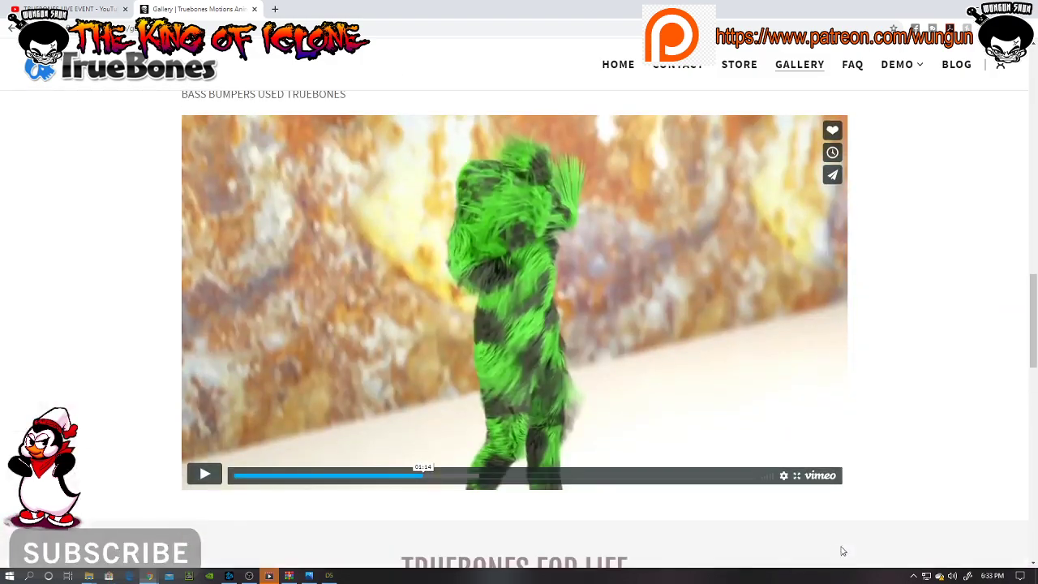
{"action": "scroll", "coordinate": [841, 549], "scroll_direction": "down", "scroll_amount": 2}
{"action": "scroll", "coordinate": [841, 549], "scroll_direction": "down", "scroll_amount": 1}
{"action": "scroll", "coordinate": [834, 541], "scroll_direction": "up", "scroll_amount": 5}
{"action": "scroll", "coordinate": [832, 537], "scroll_direction": "up", "scroll_amount": 5}
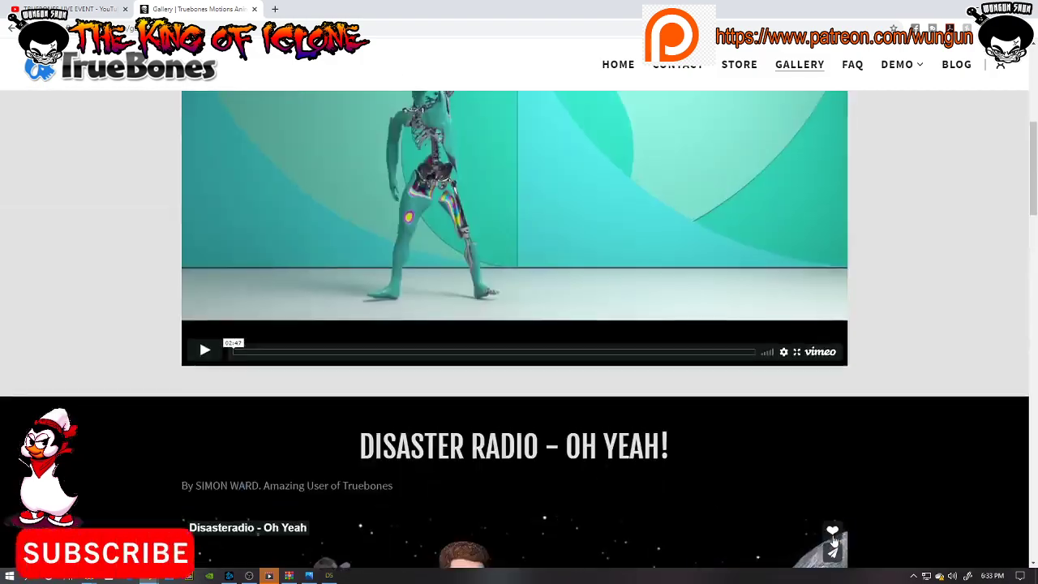
{"action": "scroll", "coordinate": [830, 532], "scroll_direction": "up", "scroll_amount": 4}
{"action": "scroll", "coordinate": [830, 531], "scroll_direction": "down", "scroll_amount": 5}
{"action": "scroll", "coordinate": [914, 560], "scroll_direction": "up", "scroll_amount": 5}
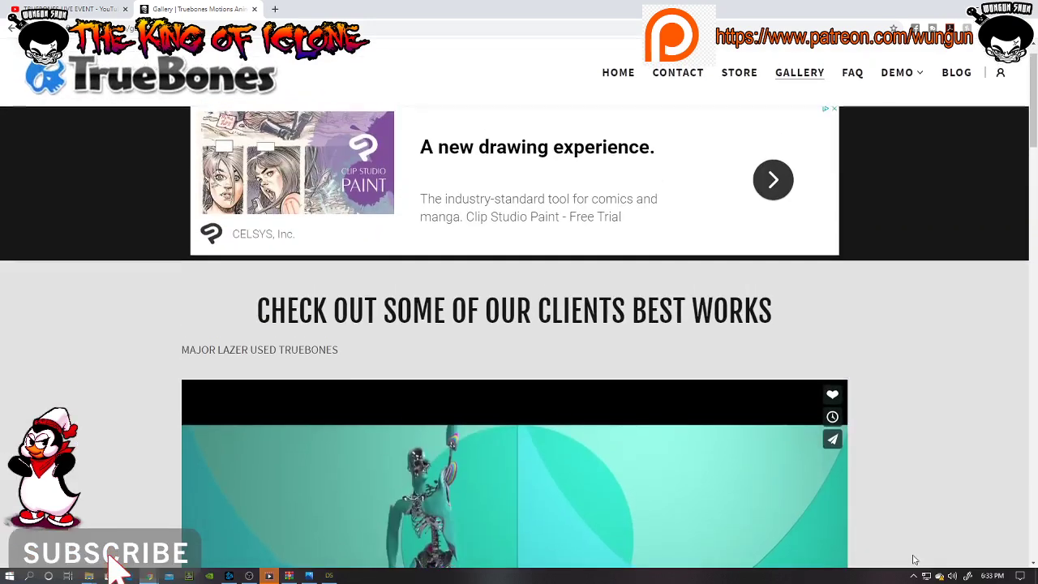
Return to the Truebones Mocap home page and scroll through it.
{"action": "left_click", "coordinate": [8, 27]}
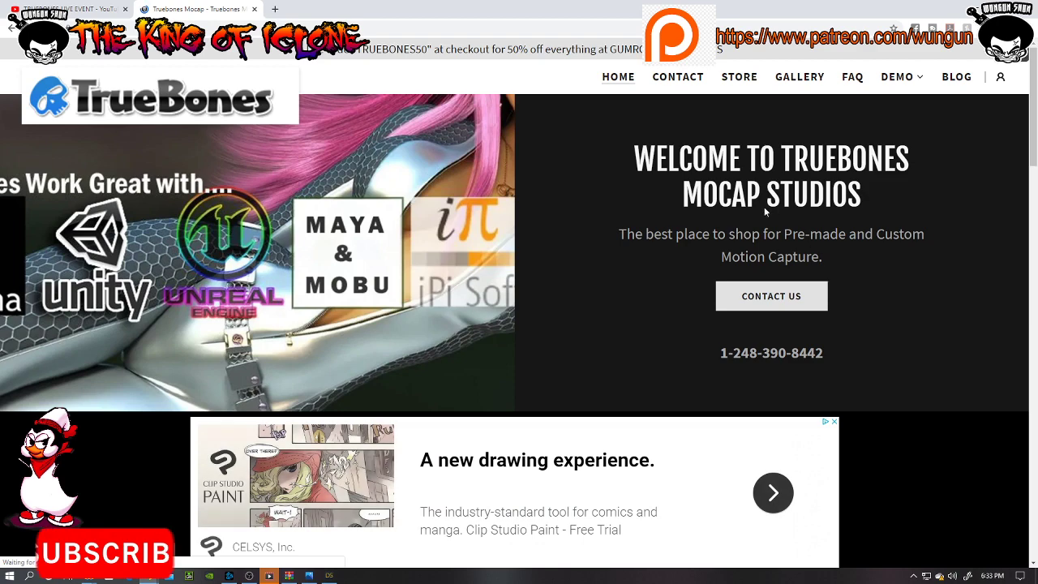
{"action": "left_click", "coordinate": [59, 8]}
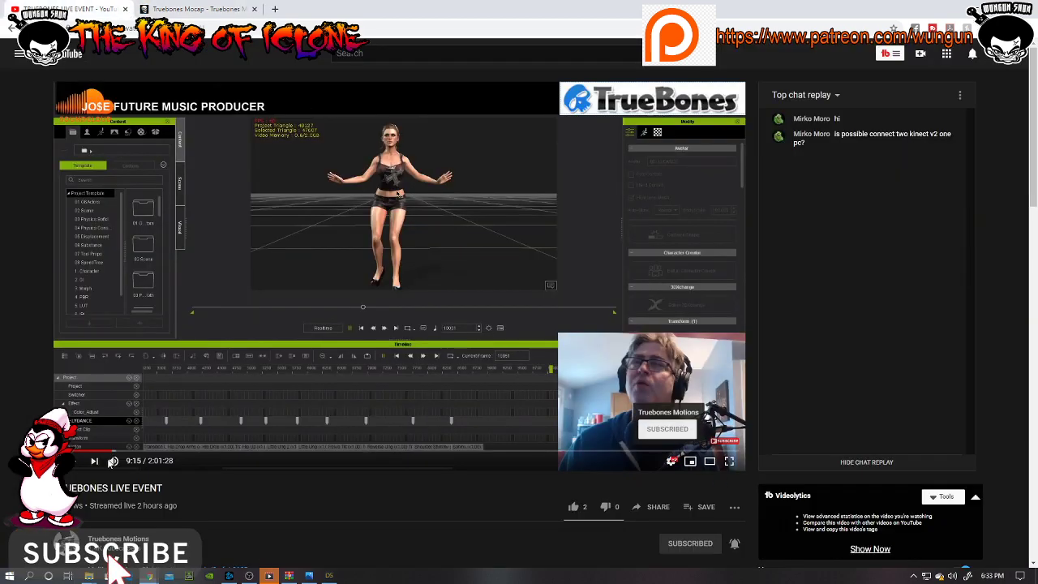
{"action": "left_click", "coordinate": [195, 9]}
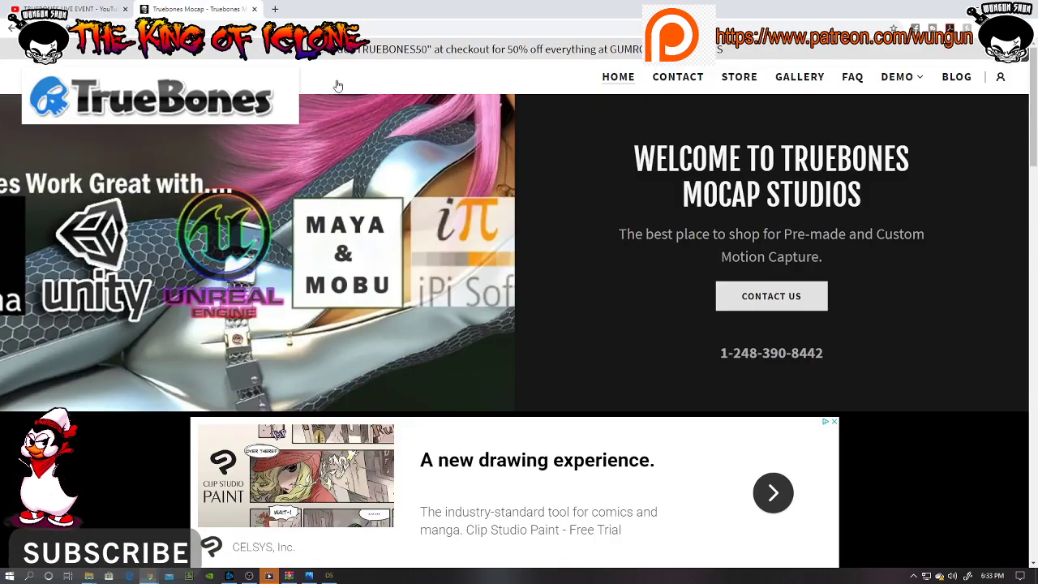
{"action": "scroll", "coordinate": [503, 421], "scroll_direction": "down", "scroll_amount": 5}
{"action": "scroll", "coordinate": [502, 421], "scroll_direction": "down", "scroll_amount": 6}
{"action": "scroll", "coordinate": [503, 422], "scroll_direction": "down", "scroll_amount": 6}
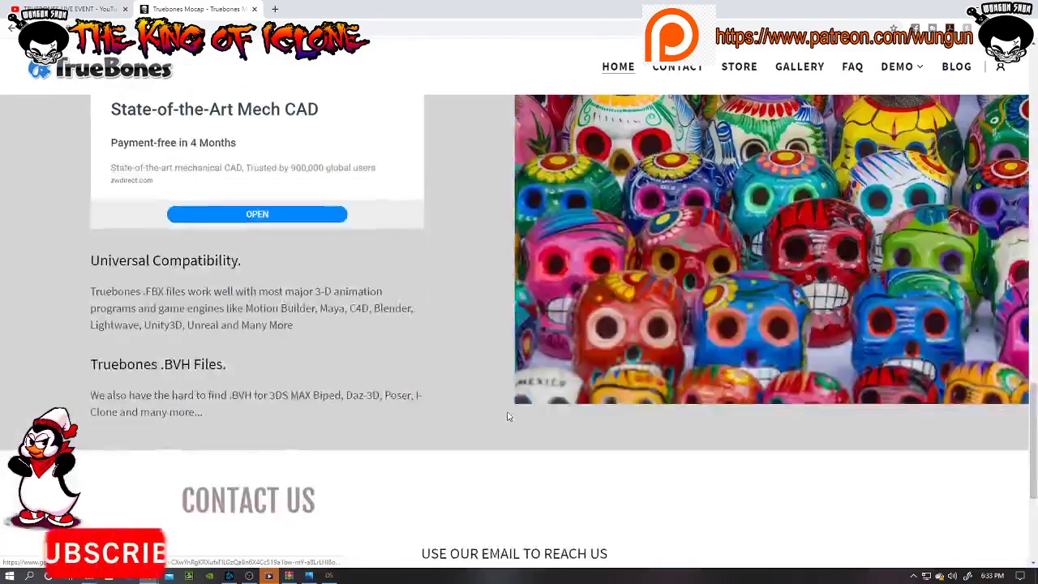
{"action": "scroll", "coordinate": [503, 421], "scroll_direction": "up", "scroll_amount": 8}
Go back to the Truebones live event replay, glancing briefly at the DAZ Studio scene.
{"action": "left_click", "coordinate": [33, 8]}
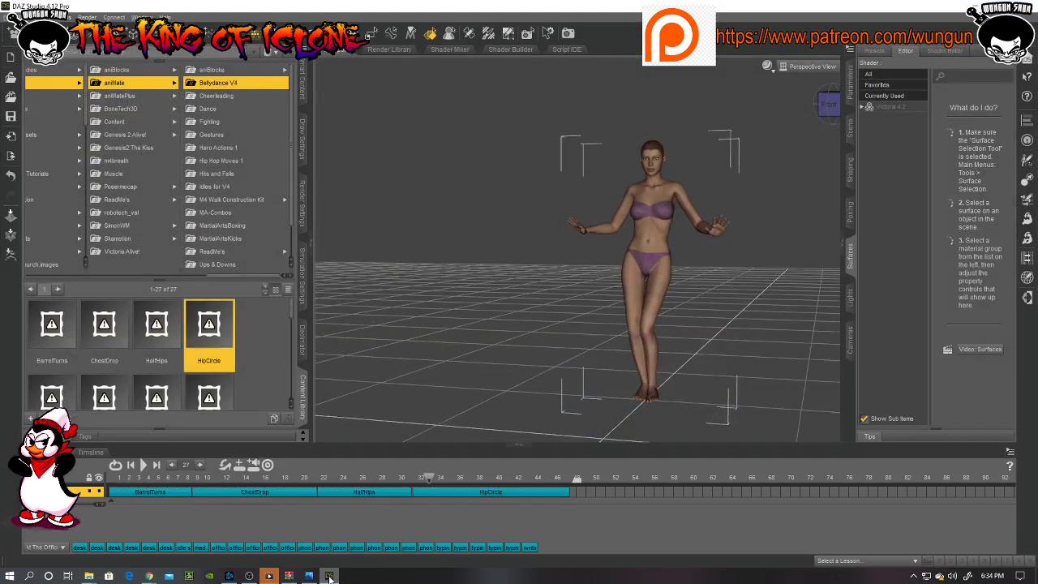
{"action": "key", "text": "alt+Tab"}
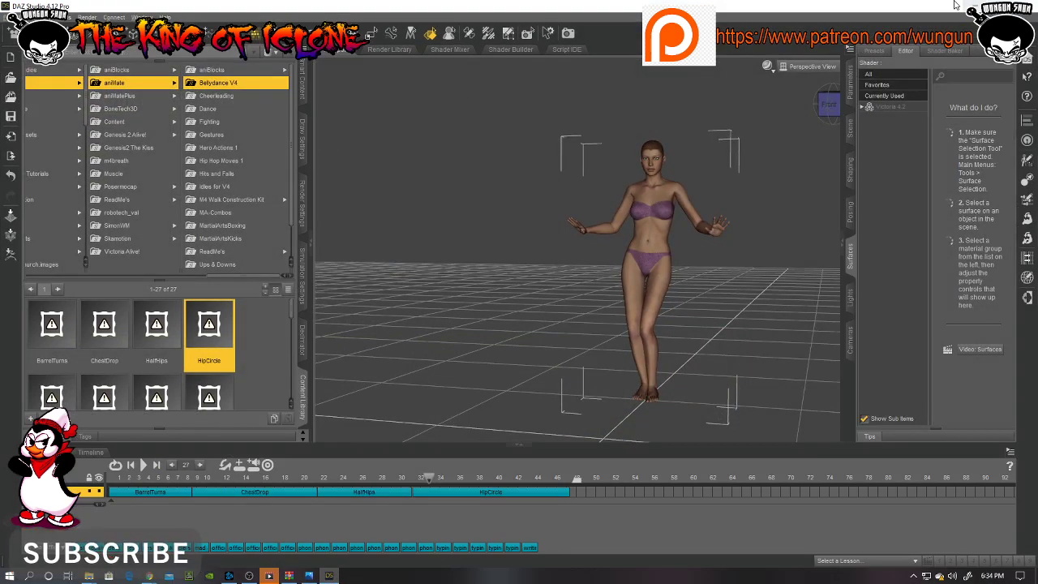
{"action": "key", "text": "alt+Tab"}
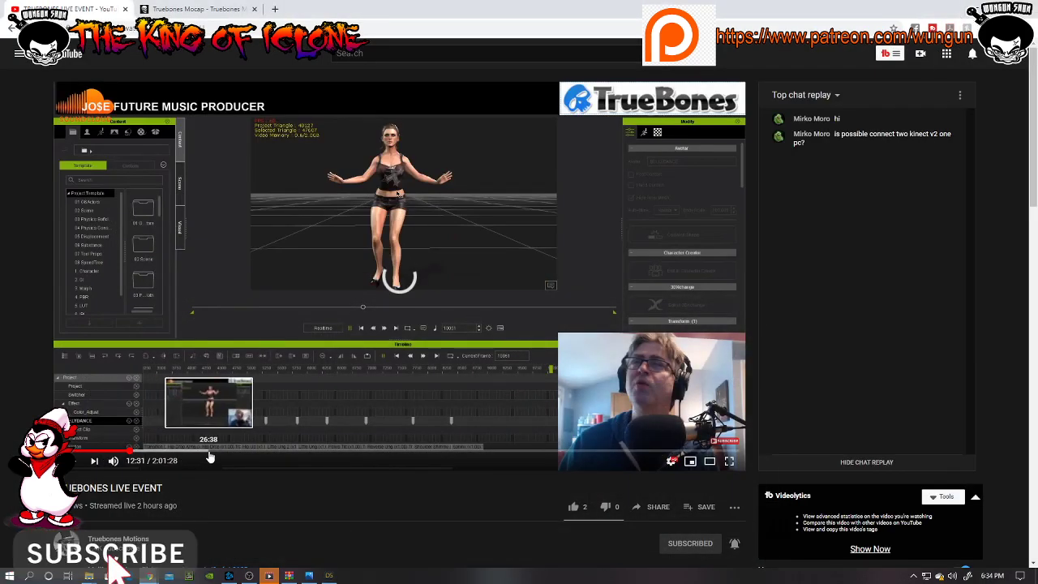
Skip the live event replay ahead in jumps from 26:38 to 1:53:24.
{"action": "left_click", "coordinate": [209, 450]}
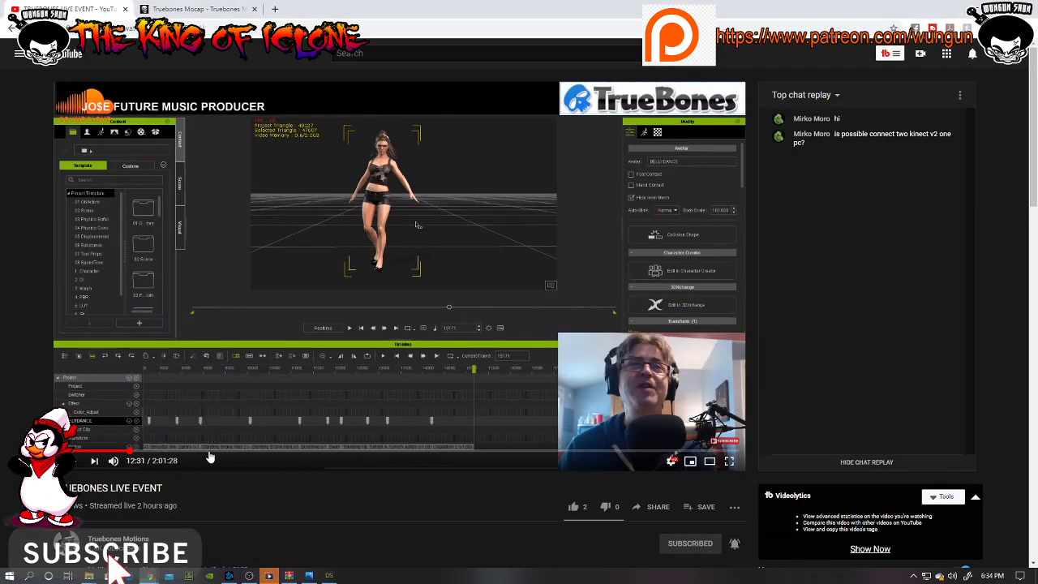
{"action": "left_click", "coordinate": [257, 454]}
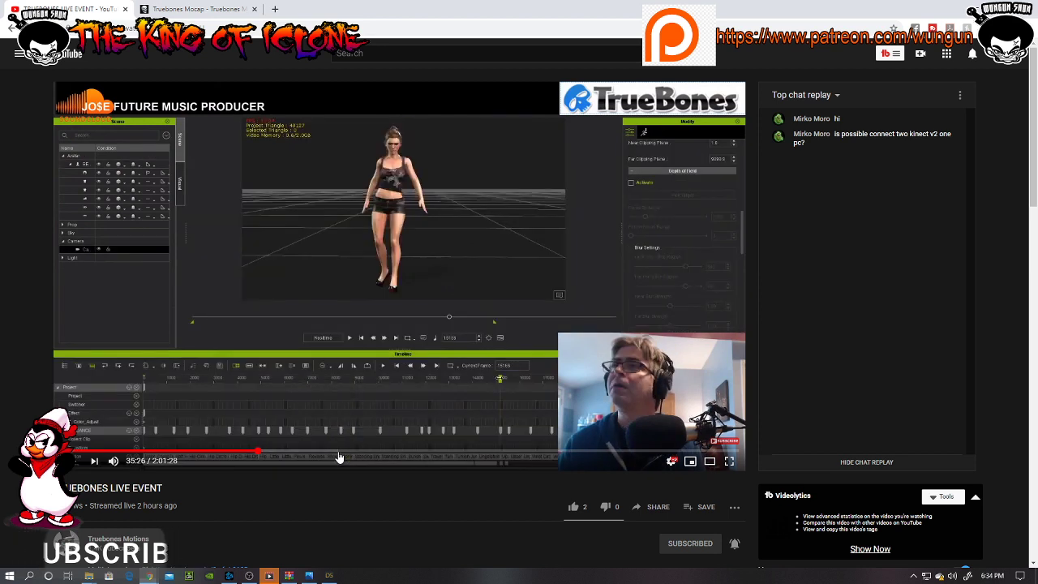
{"action": "left_click", "coordinate": [340, 454]}
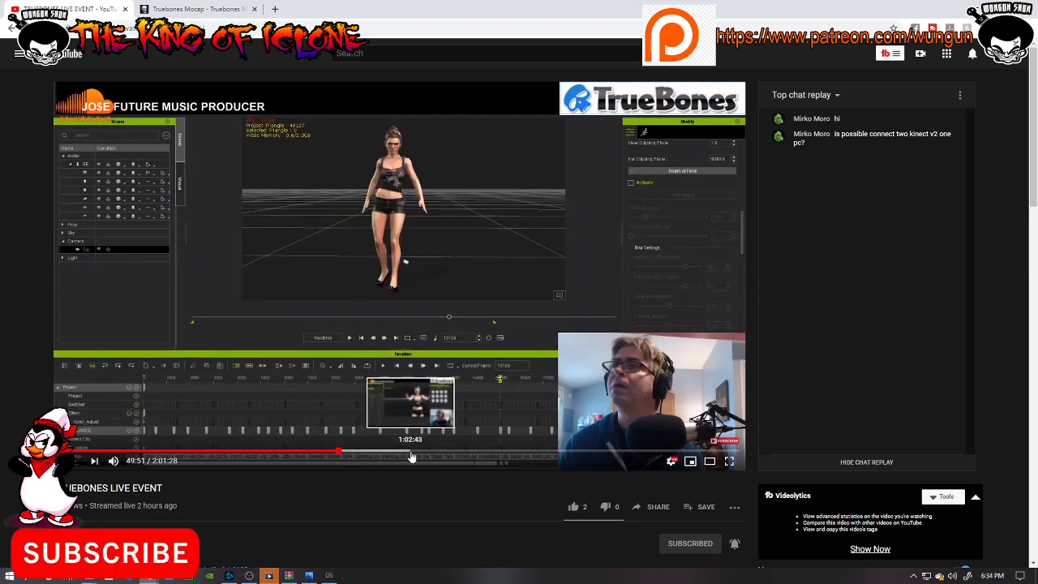
{"action": "left_click", "coordinate": [510, 454]}
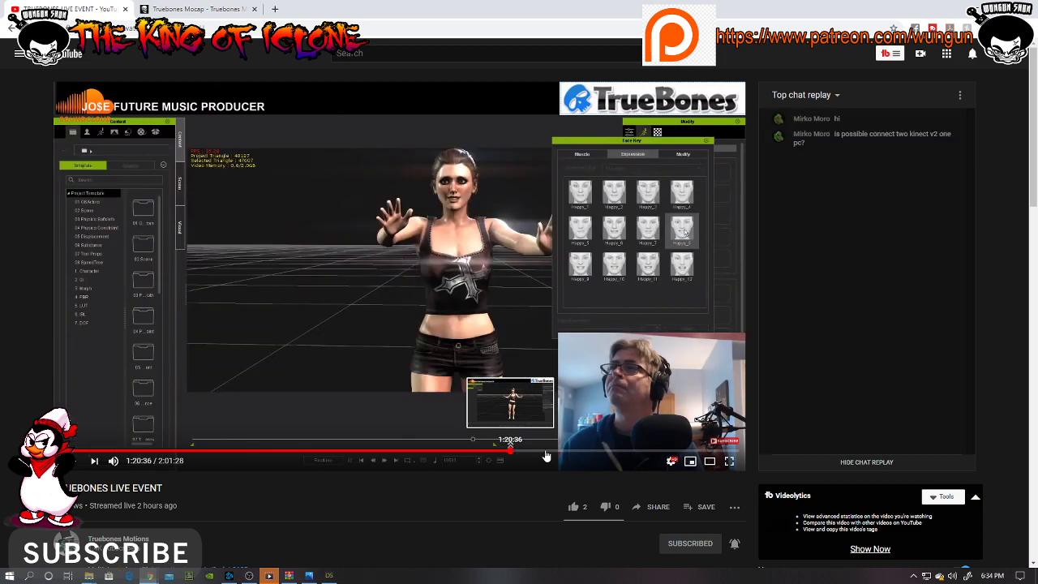
{"action": "left_click", "coordinate": [574, 454]}
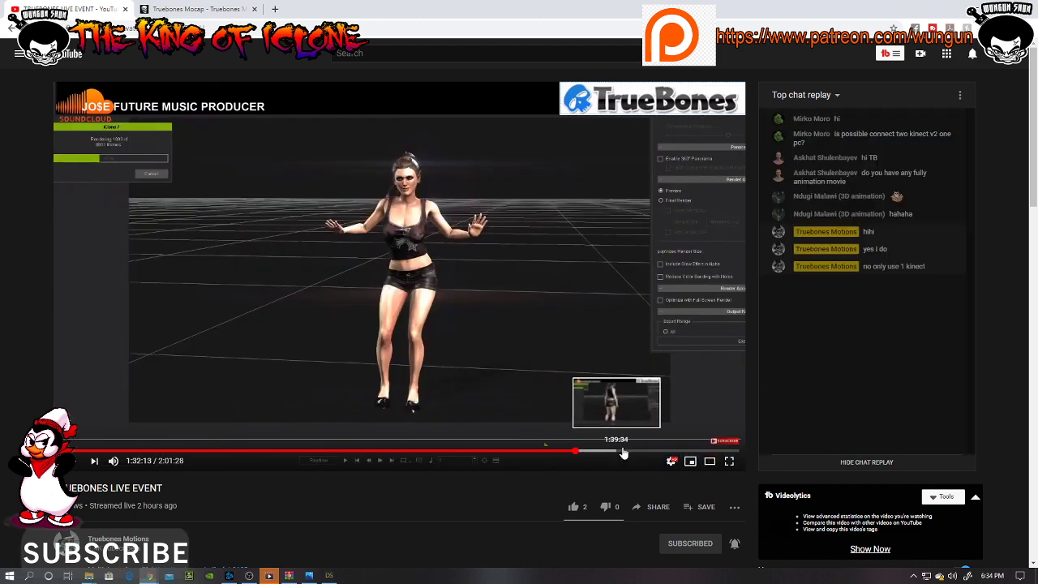
{"action": "left_click", "coordinate": [630, 454]}
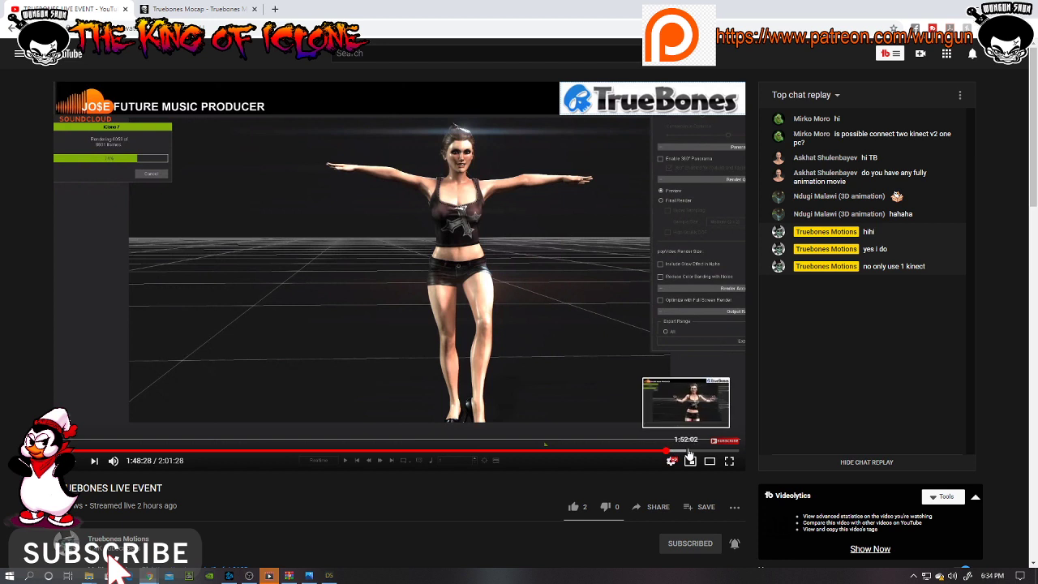
{"action": "left_click", "coordinate": [665, 451]}
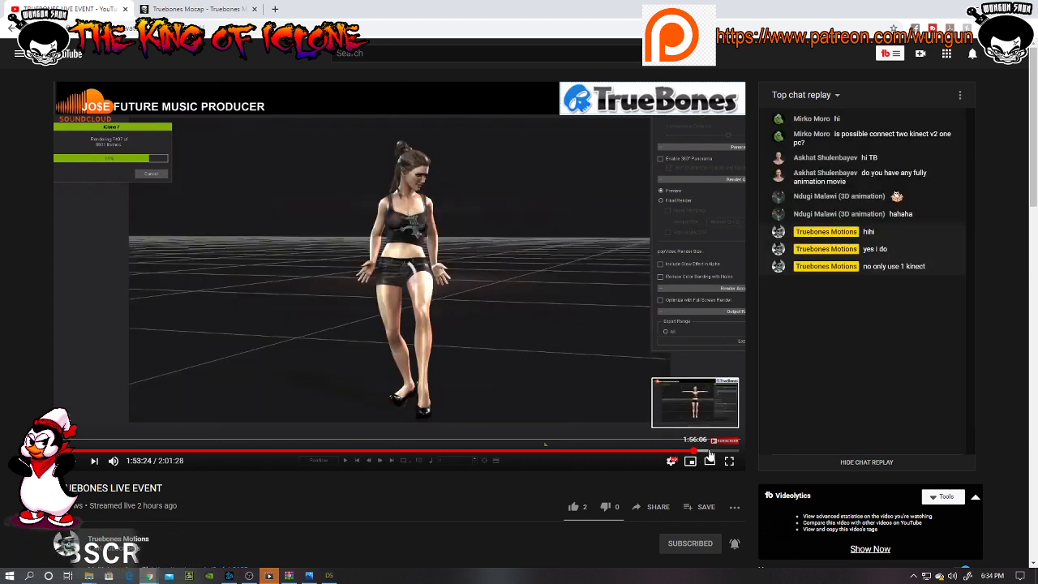
{"action": "left_click", "coordinate": [694, 452]}
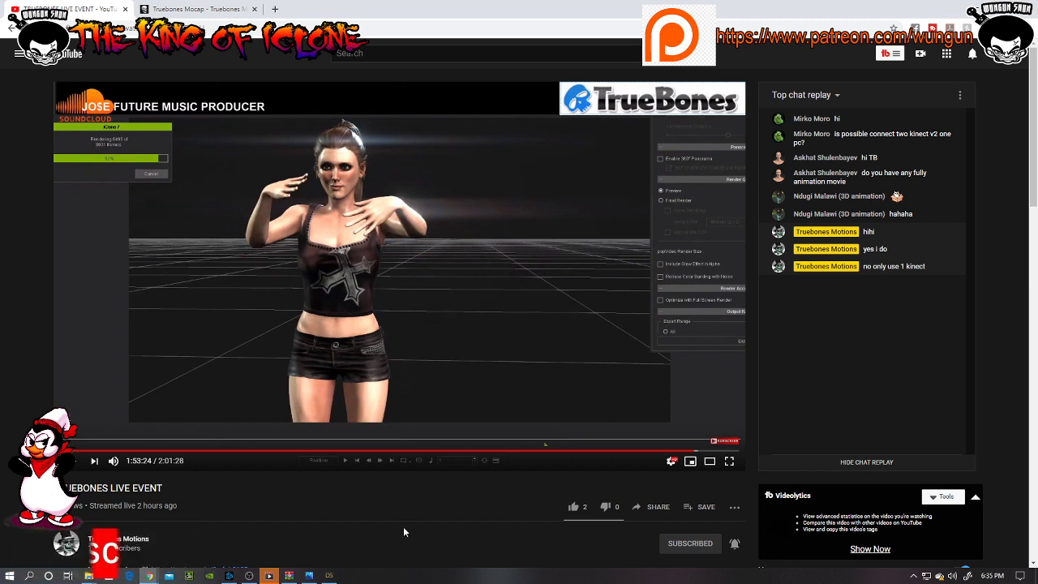
Close DAZ Studio without saving the scene, then open the YouTube account menu.
{"action": "key", "text": "alt+Tab"}
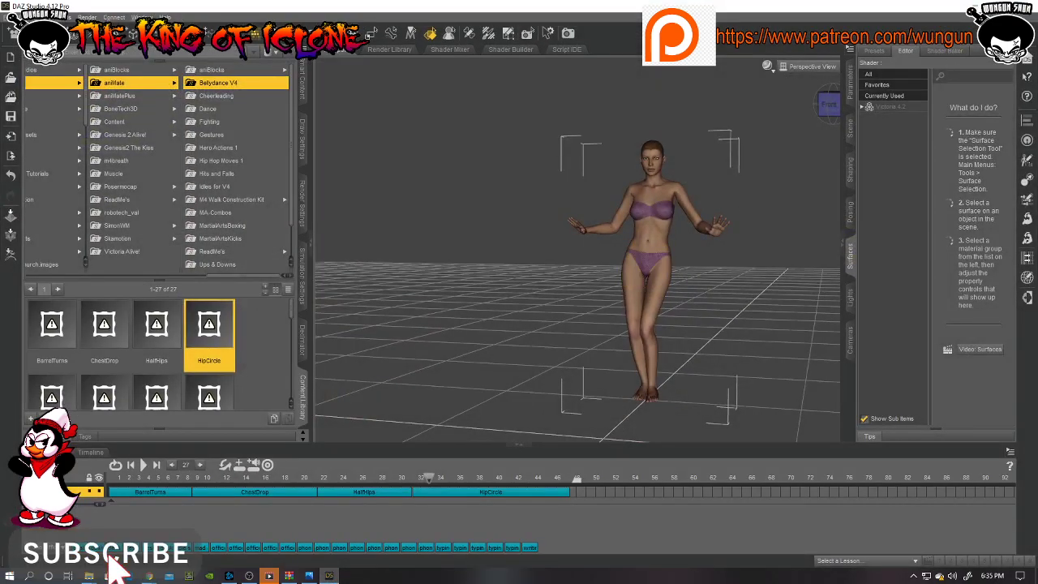
{"action": "key", "text": "ctrl+n"}
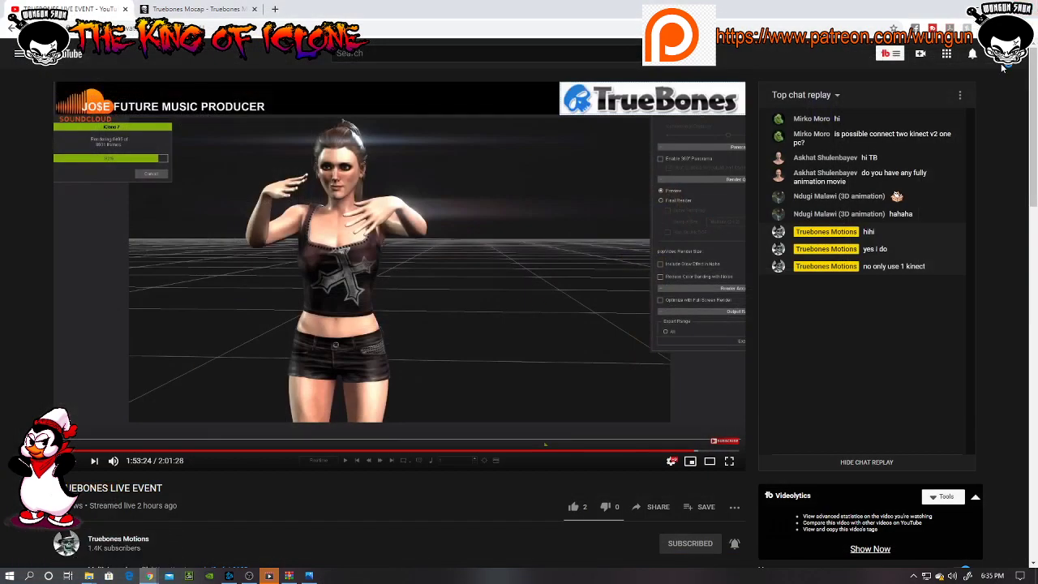
{"action": "left_click", "coordinate": [1004, 55]}
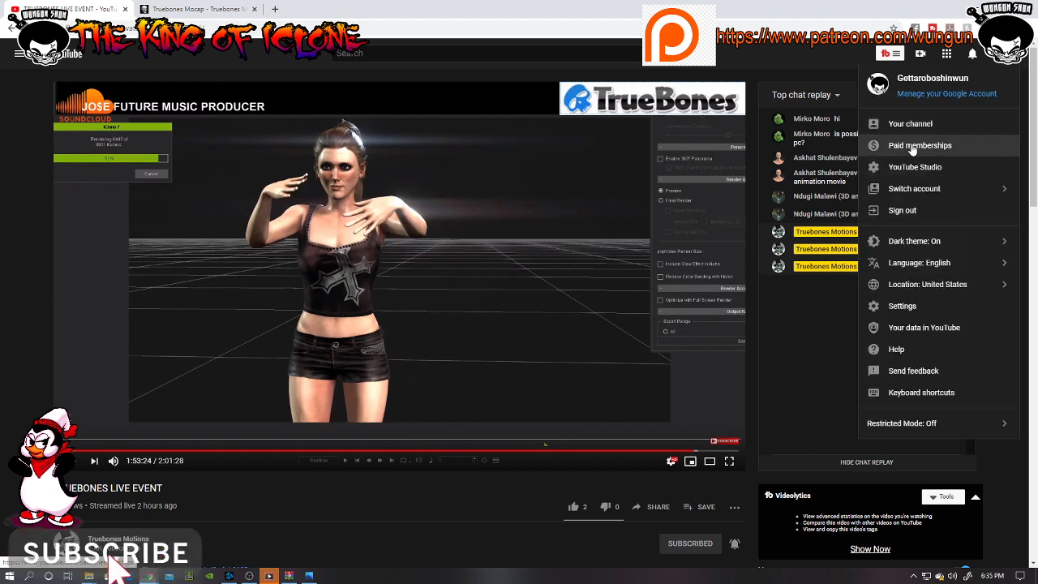
Open Animation Progression Ep: 65 from your channel's Videos list and mute its pre-roll ad.
{"action": "left_click", "coordinate": [914, 120]}
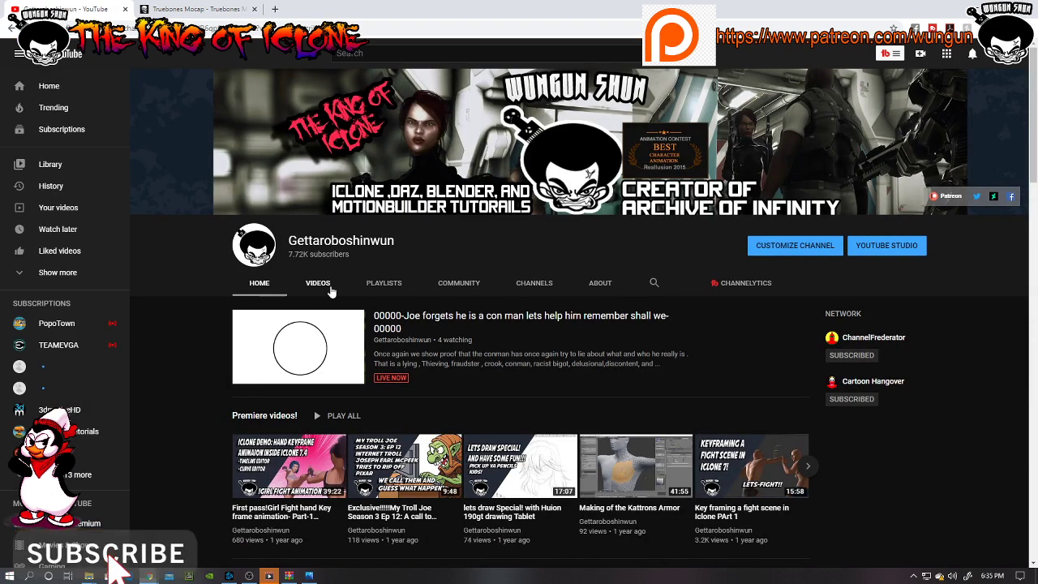
{"action": "left_click", "coordinate": [329, 288]}
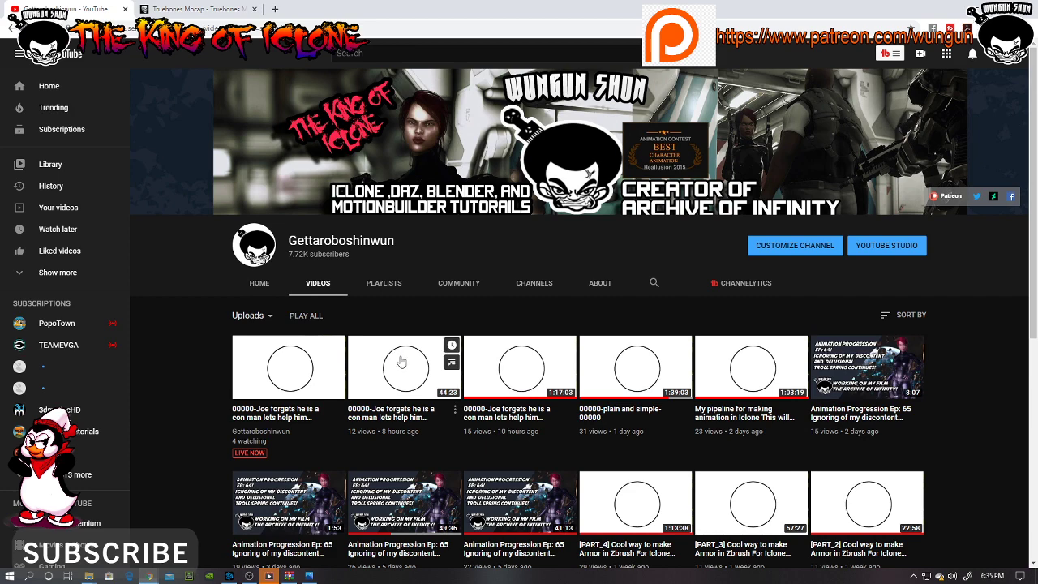
{"action": "scroll", "coordinate": [401, 362], "scroll_direction": "down", "scroll_amount": 1}
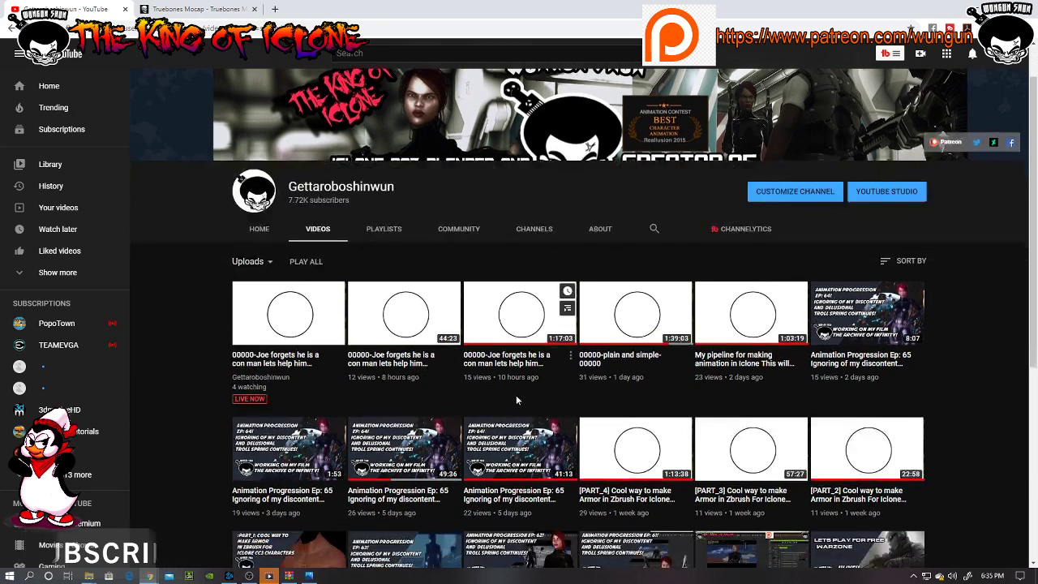
{"action": "left_click", "coordinate": [525, 446]}
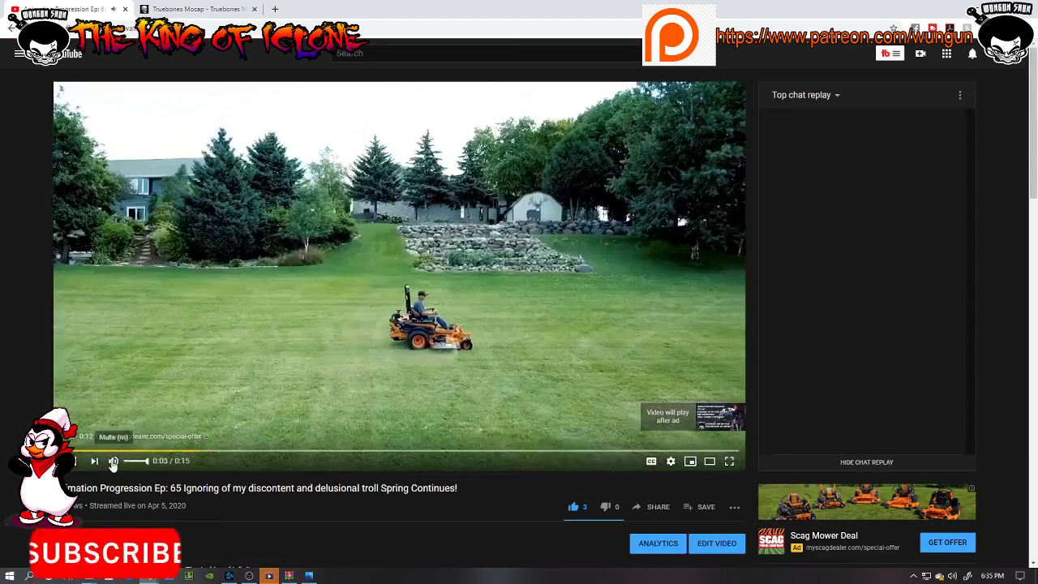
{"action": "left_click", "coordinate": [114, 460]}
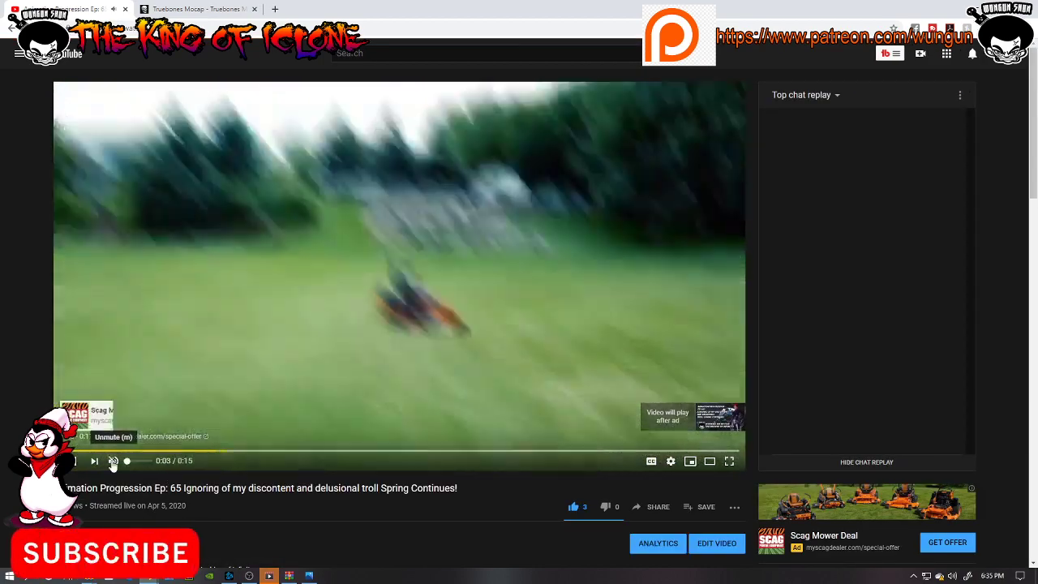
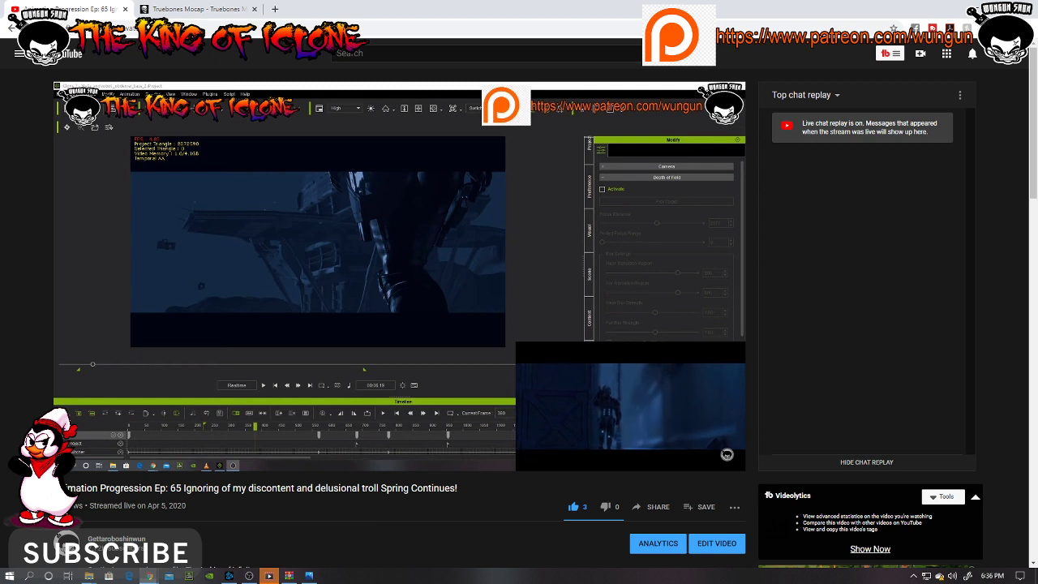
Skim the Ep: 65 stream replay's later iClone scenes to near its end, then open and close a blank tab.
{"action": "left_click", "coordinate": [188, 451]}
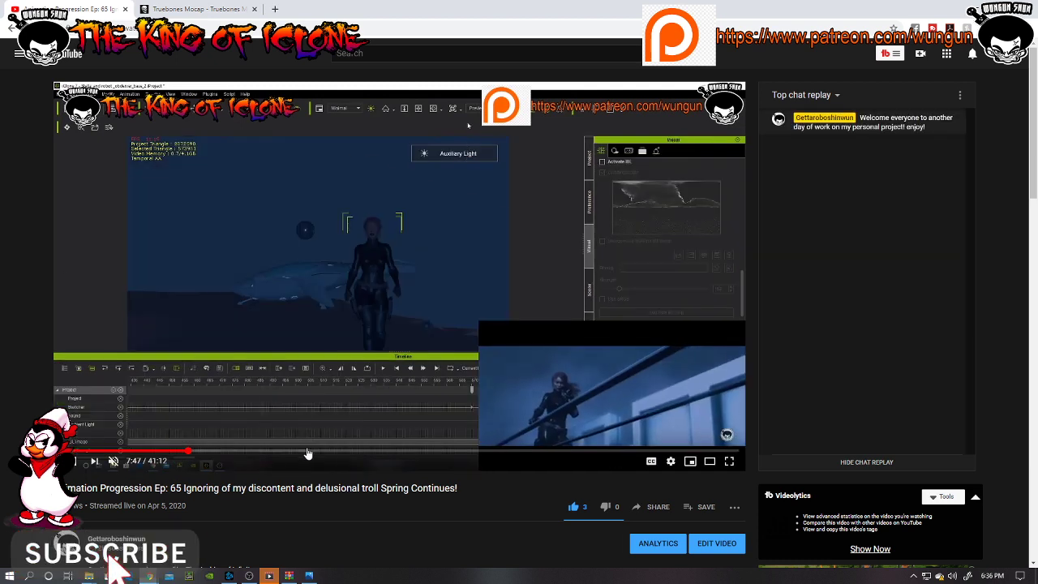
{"action": "left_click", "coordinate": [374, 452]}
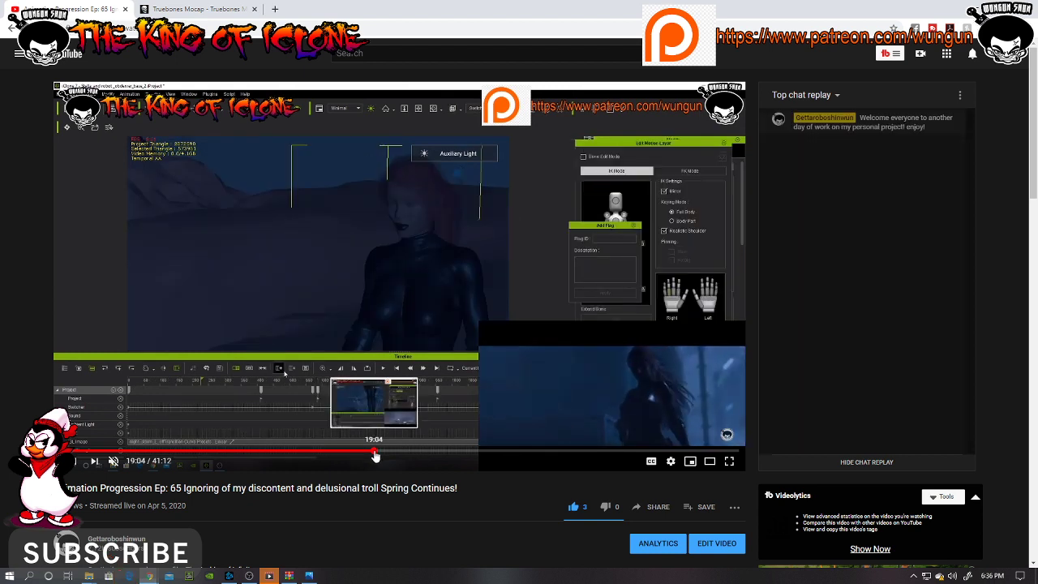
{"action": "left_click", "coordinate": [467, 451]}
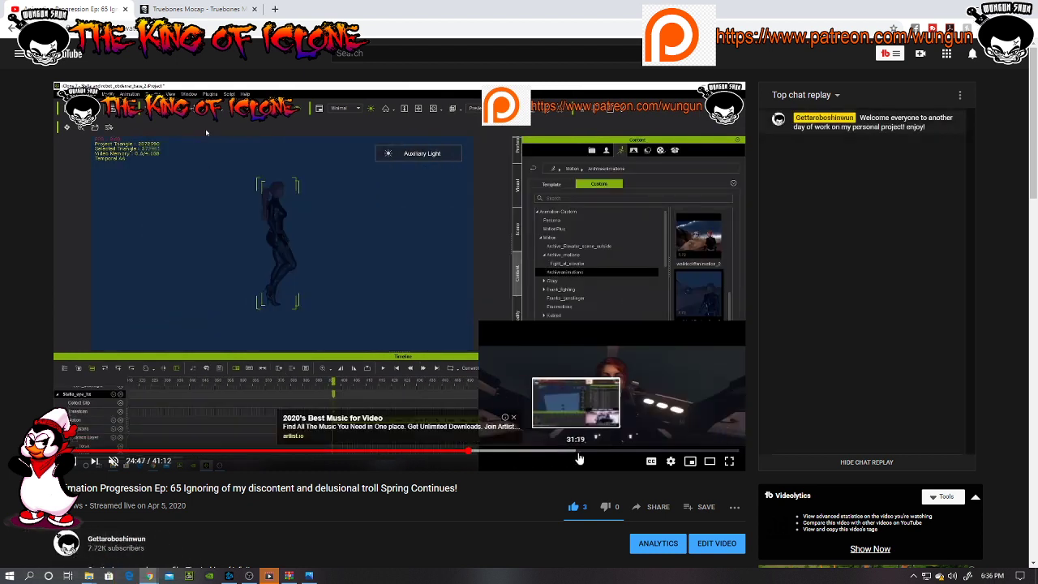
{"action": "left_click", "coordinate": [594, 452]}
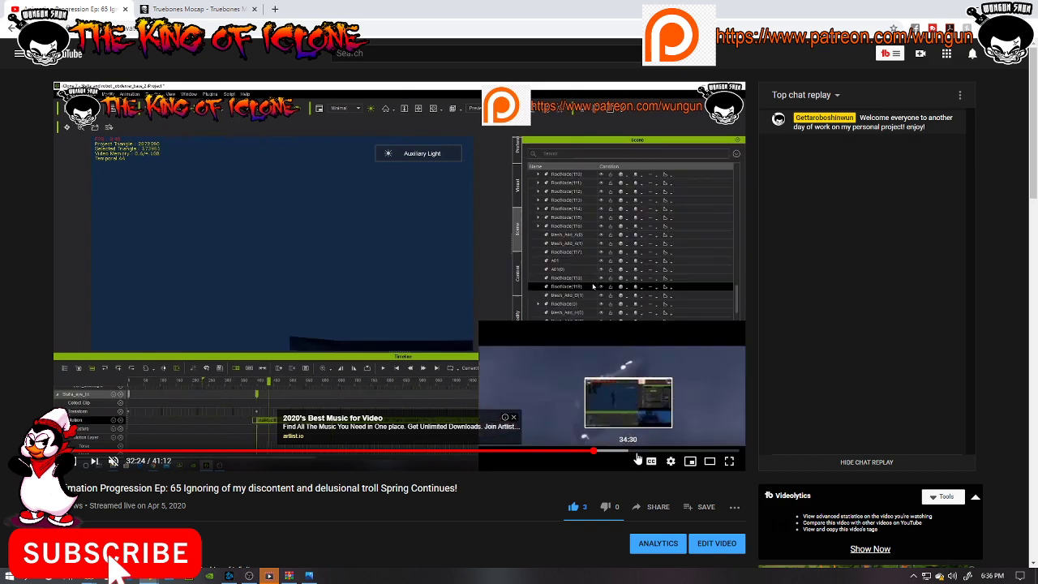
{"action": "left_click", "coordinate": [690, 451]}
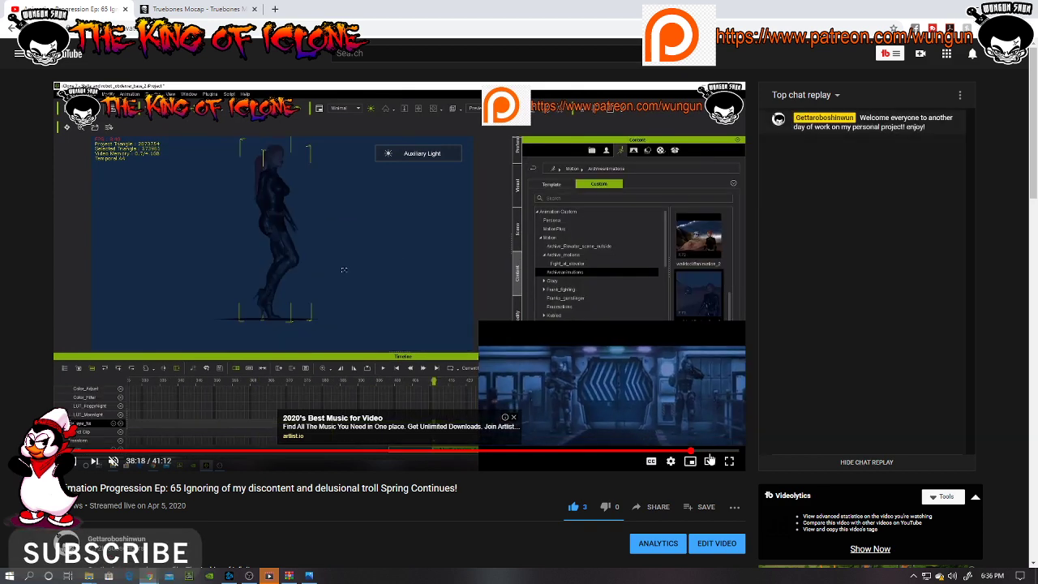
{"action": "left_click", "coordinate": [719, 451]}
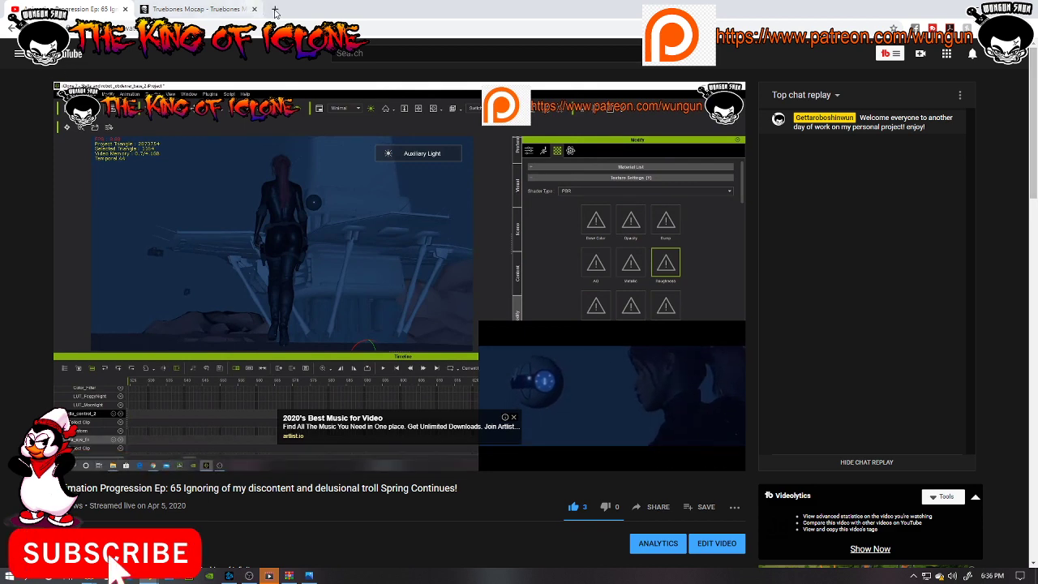
{"action": "left_click", "coordinate": [275, 9]}
{"action": "key", "text": "ctrl+w"}
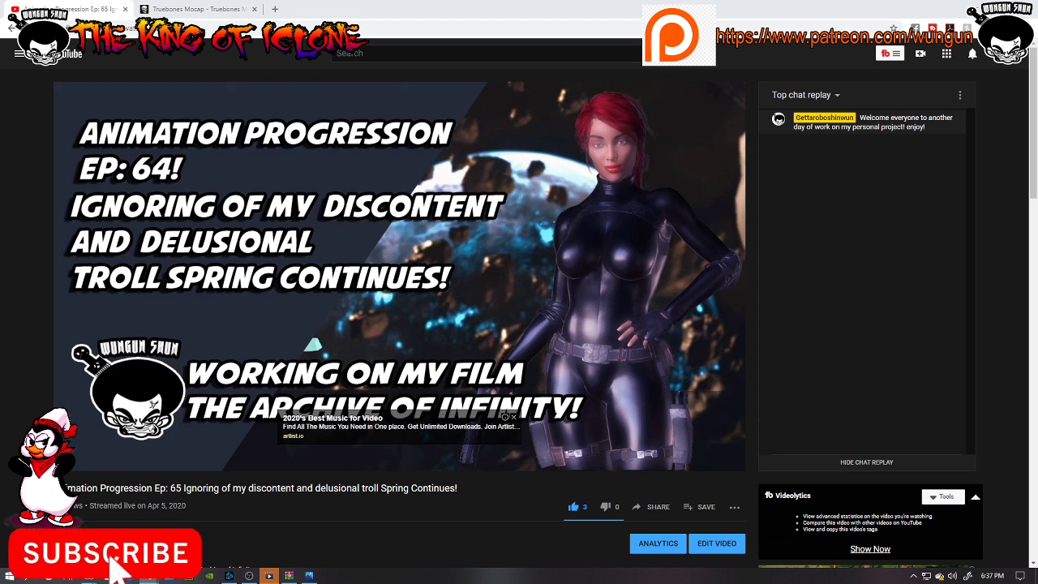
Reopen the Archive Of Infinity Vimeo folder and open the Archive_kidnapping_previiew Render settings page.
{"action": "key", "text": "ctrl+shift+t"}
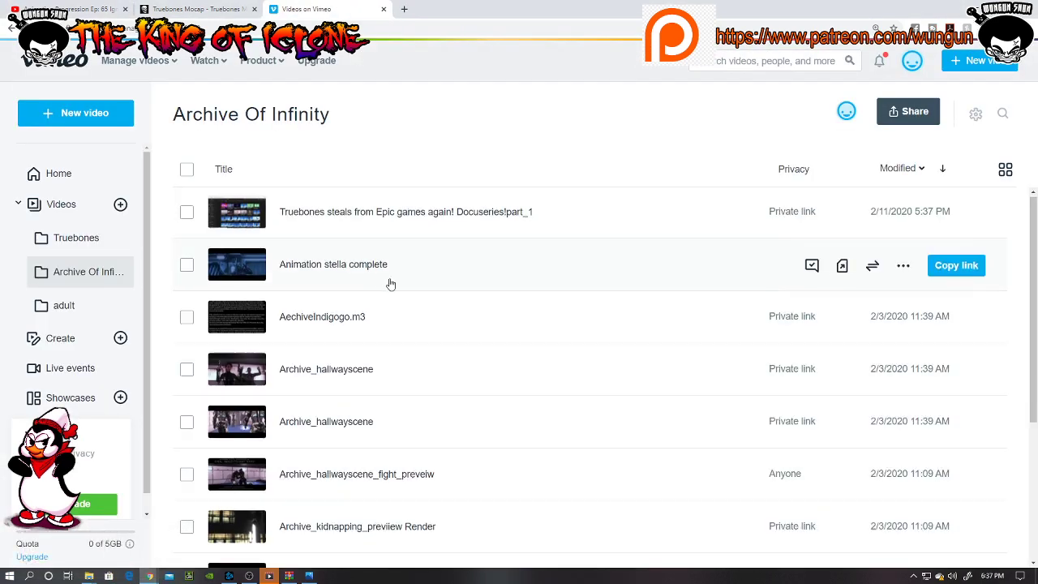
{"action": "scroll", "coordinate": [390, 284], "scroll_direction": "down", "scroll_amount": 1}
{"action": "scroll", "coordinate": [381, 318], "scroll_direction": "down", "scroll_amount": 1}
{"action": "scroll", "coordinate": [380, 321], "scroll_direction": "down", "scroll_amount": 1}
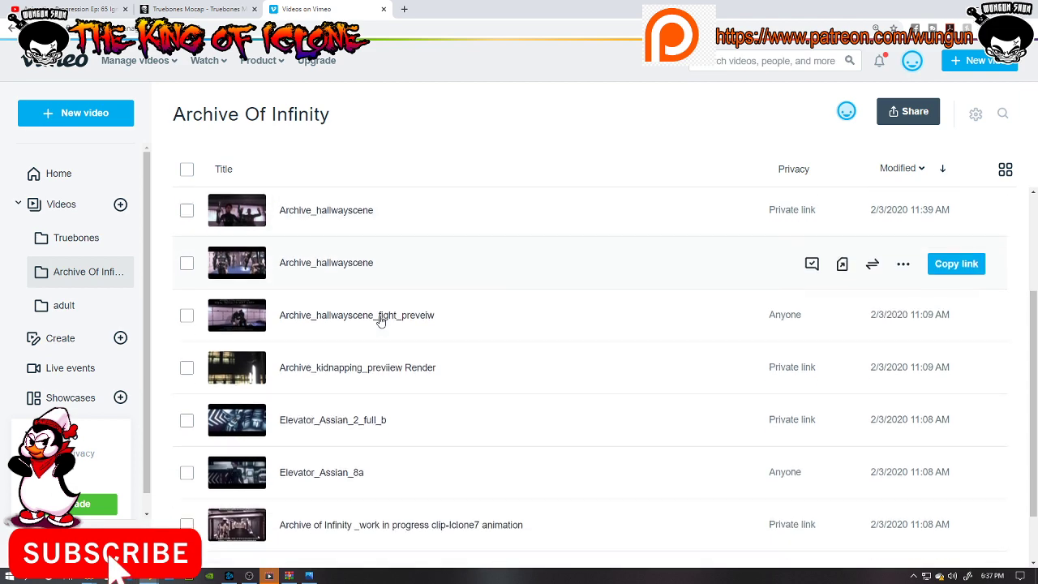
{"action": "scroll", "coordinate": [381, 319], "scroll_direction": "down", "scroll_amount": 1}
{"action": "left_click", "coordinate": [239, 322]}
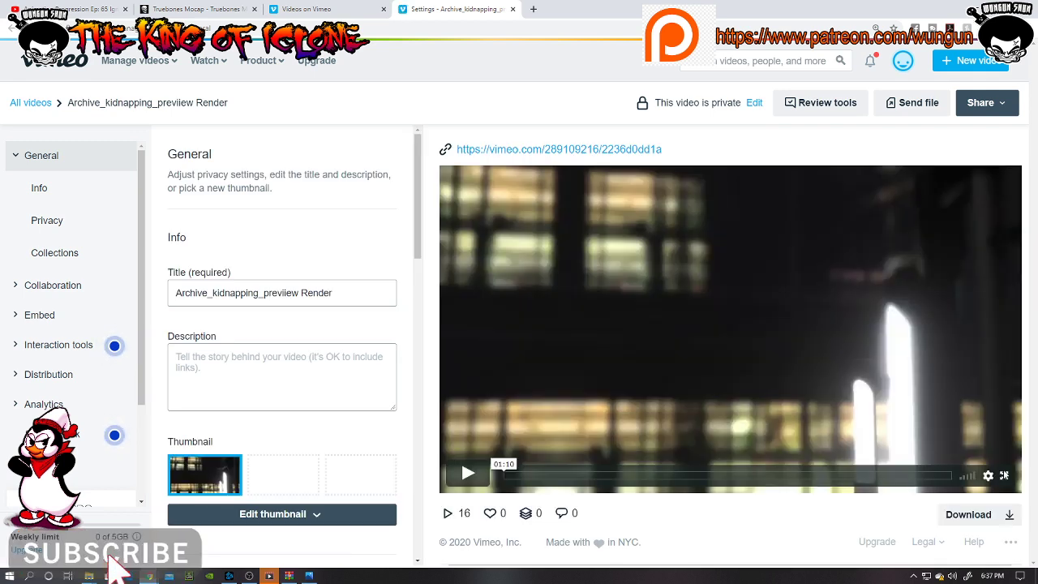
Play the Archive_kidnapping_previiew Render full-screen through to its end.
{"action": "left_click", "coordinate": [1003, 477]}
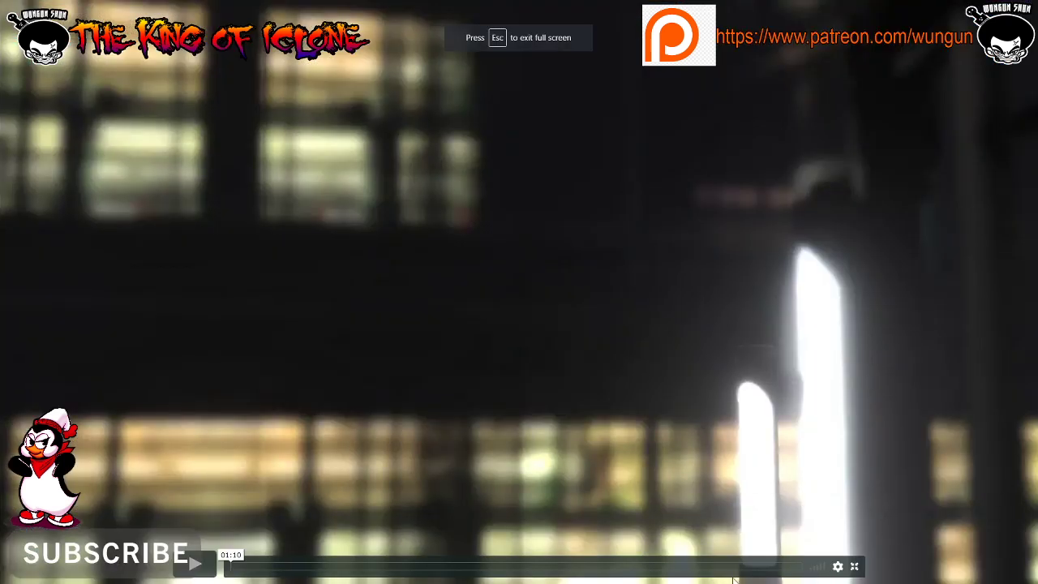
{"action": "left_click", "coordinate": [196, 564]}
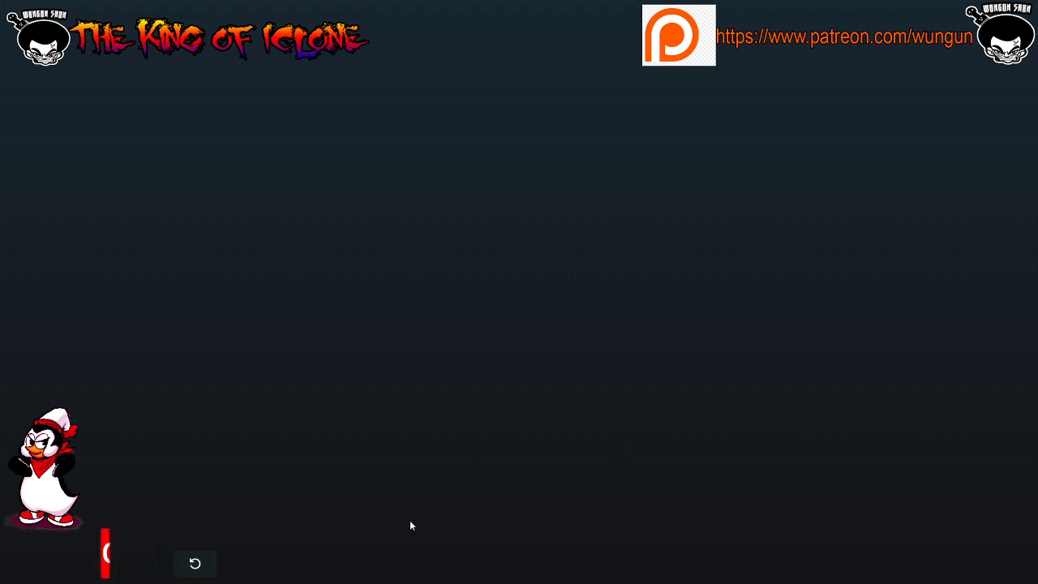
Exit full-screen, close the kidnapping render tab, and merge the other Vimeo window in as a tab.
{"action": "key", "text": "Escape"}
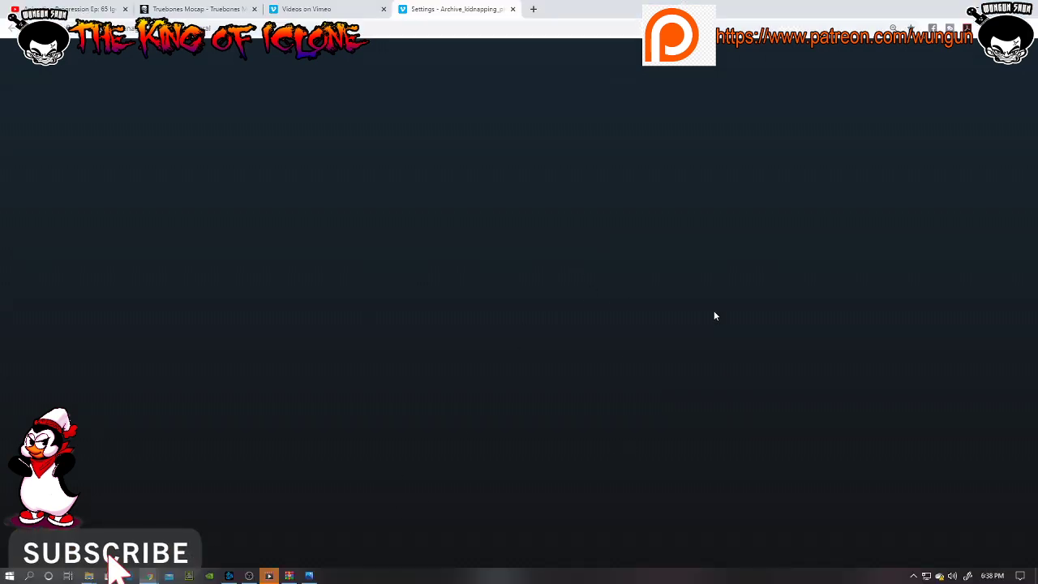
{"action": "middle_click", "coordinate": [425, 8]}
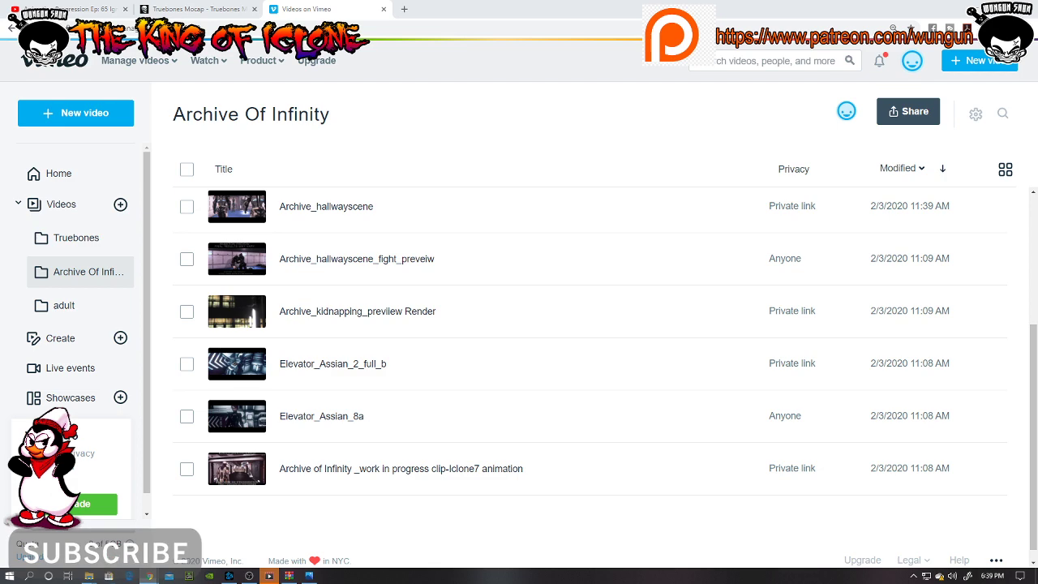
{"action": "left_click_drag", "start_coordinate": [394, 86], "coordinate": [416, 5]}
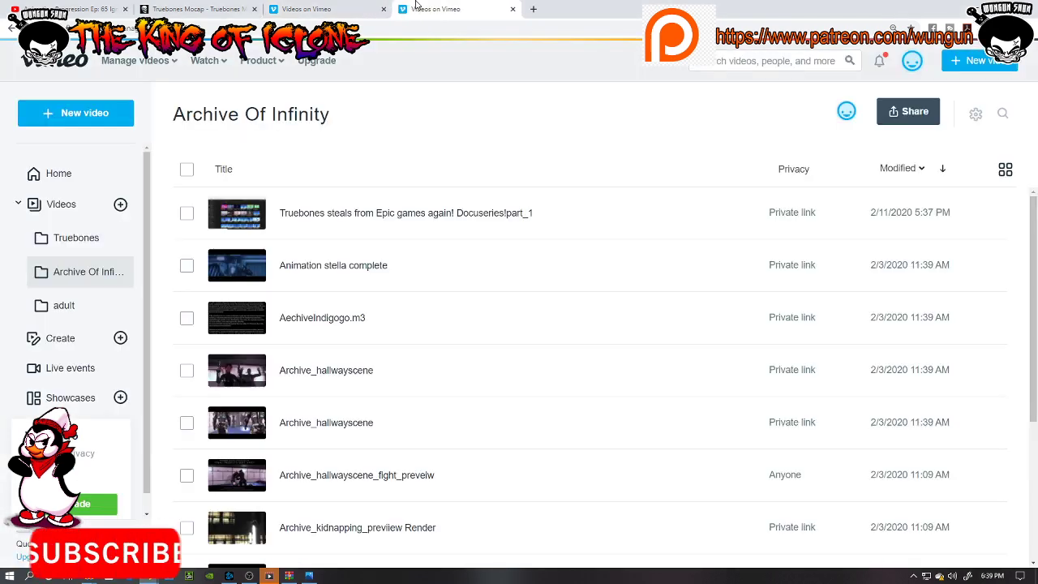
{"action": "scroll", "coordinate": [399, 324], "scroll_direction": "down", "scroll_amount": 2}
{"action": "scroll", "coordinate": [403, 340], "scroll_direction": "down", "scroll_amount": 2}
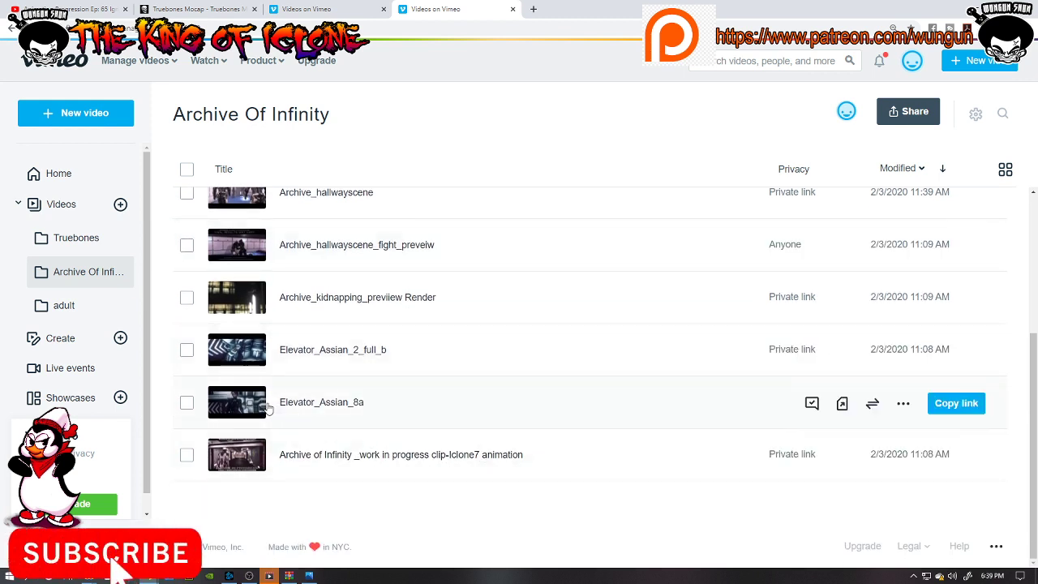
Open the Elevator_Asian_2_full_b video's settings and play its render full-screen.
{"action": "left_click", "coordinate": [261, 350]}
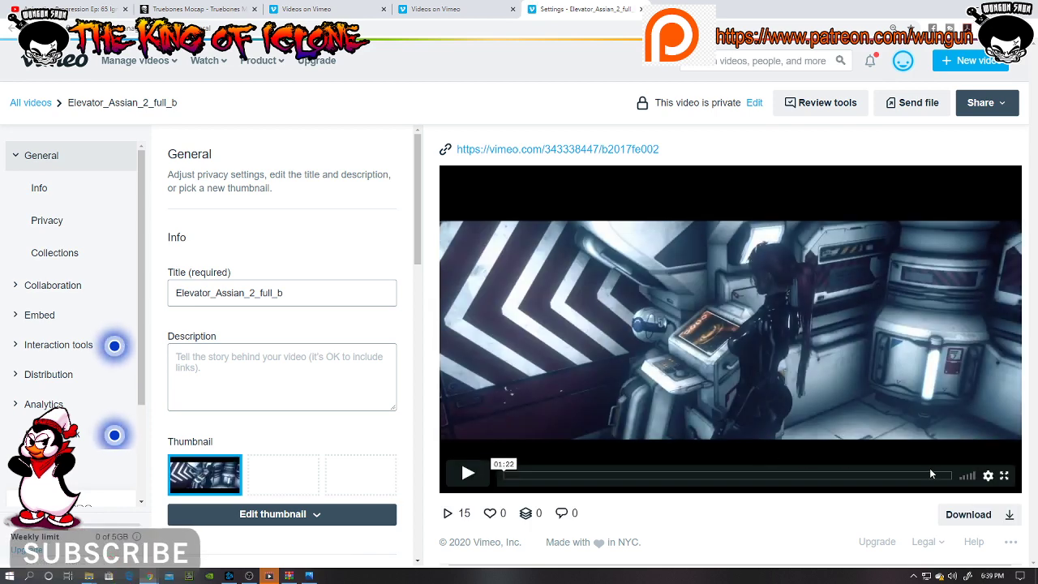
{"action": "left_click", "coordinate": [1003, 476]}
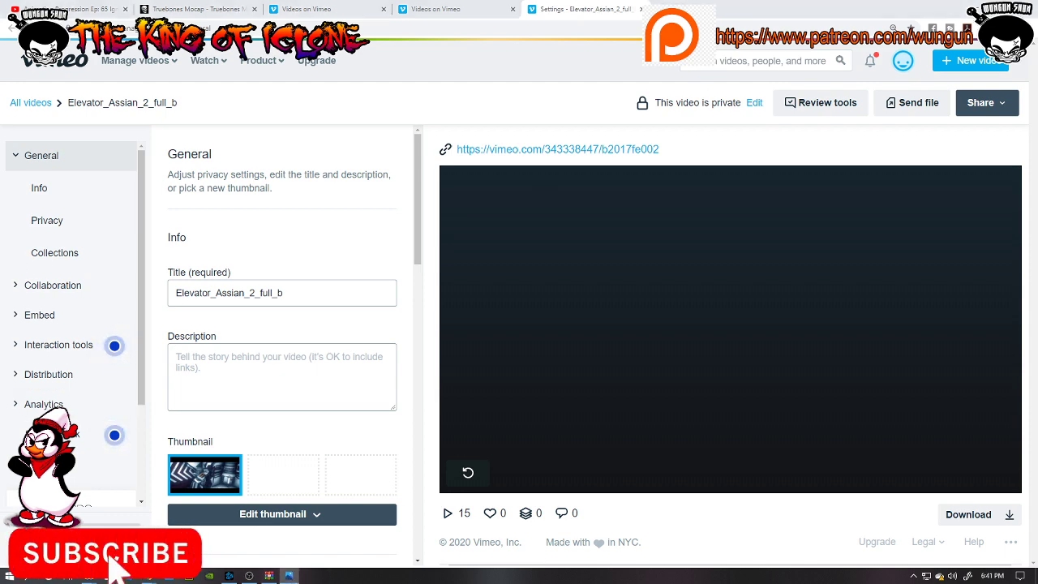
{"action": "left_click", "coordinate": [109, 574]}
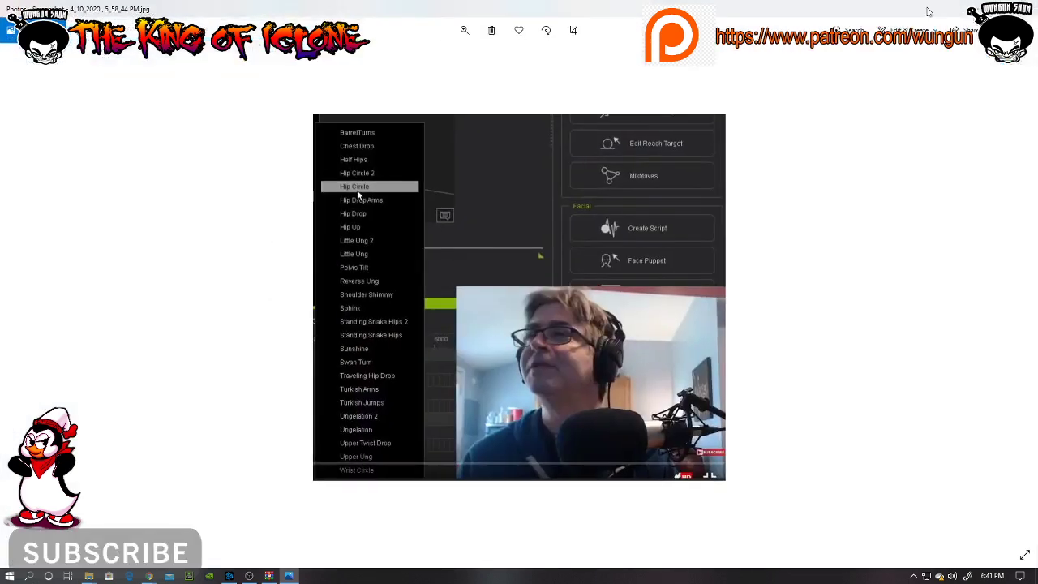
{"action": "key", "text": "alt+F4"}
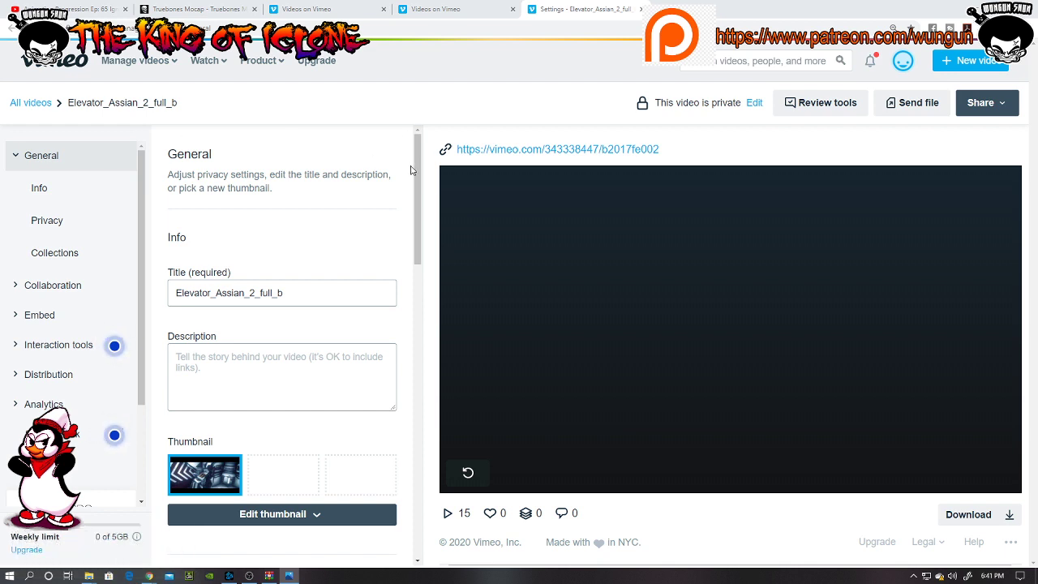
Return from the Elevator_Asian_2_full_b settings to the All videos library list.
{"action": "scroll", "coordinate": [416, 164], "scroll_direction": "down", "scroll_amount": 1}
{"action": "scroll", "coordinate": [419, 162], "scroll_direction": "up", "scroll_amount": 1}
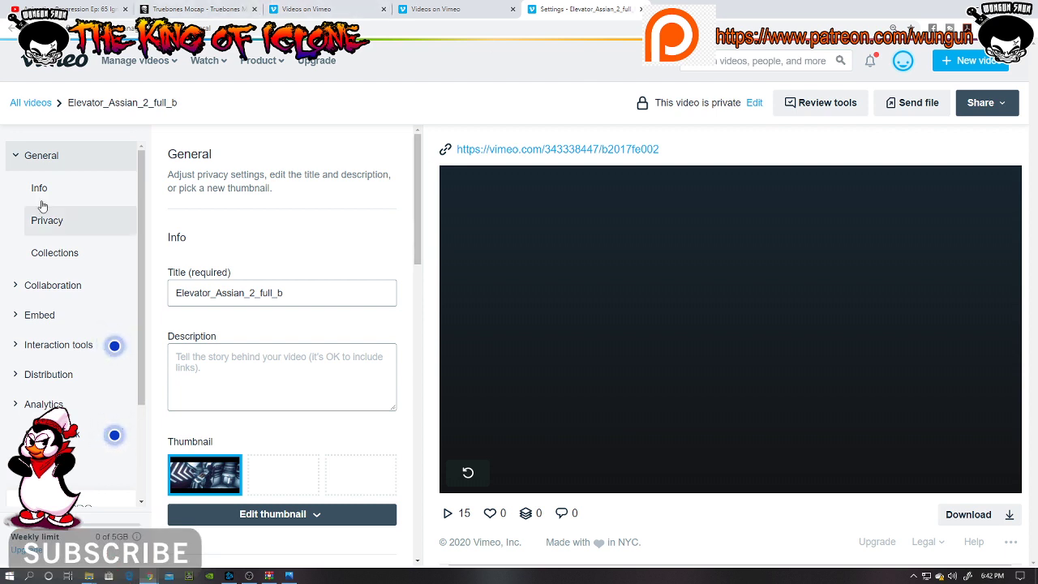
{"action": "left_click", "coordinate": [24, 103]}
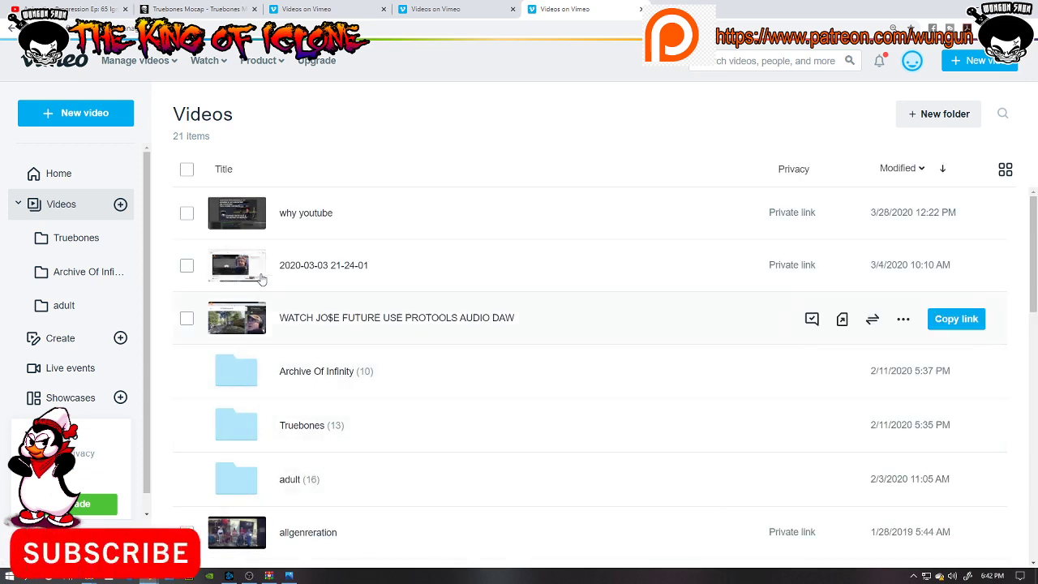
Open the 'Archive of Infinity _work in progress clip-Iclone7' video's settings from the Archive Of Infinity folder.
{"action": "left_click", "coordinate": [312, 372]}
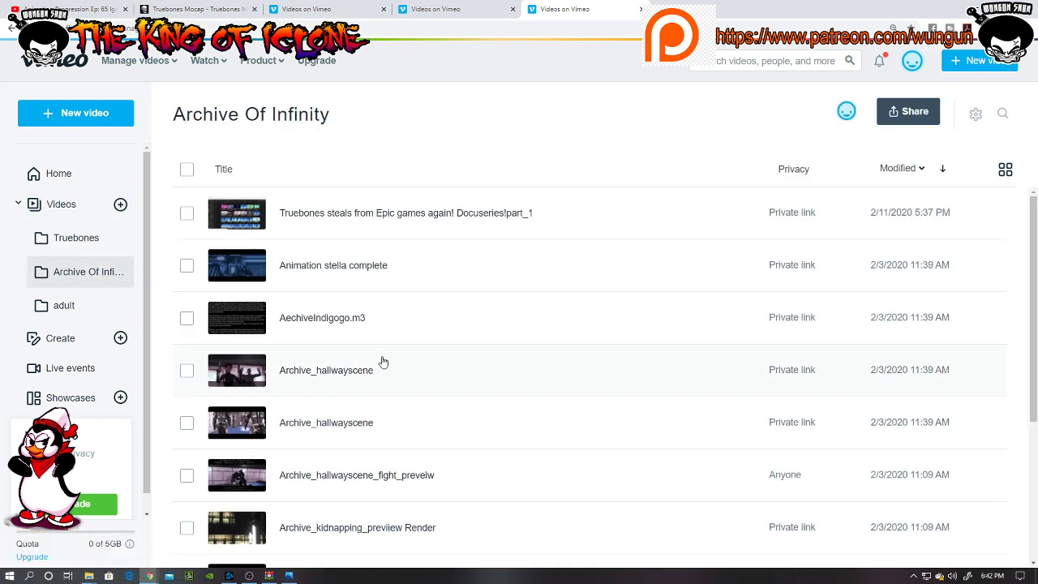
{"action": "scroll", "coordinate": [384, 371], "scroll_direction": "down", "scroll_amount": 2}
{"action": "scroll", "coordinate": [384, 381], "scroll_direction": "down", "scroll_amount": 2}
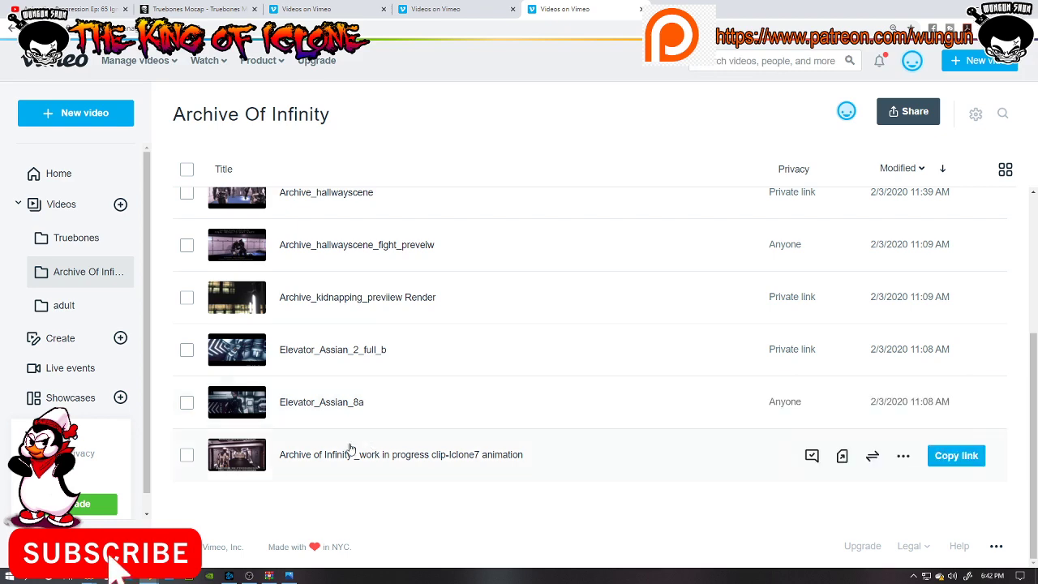
{"action": "left_click", "coordinate": [256, 463]}
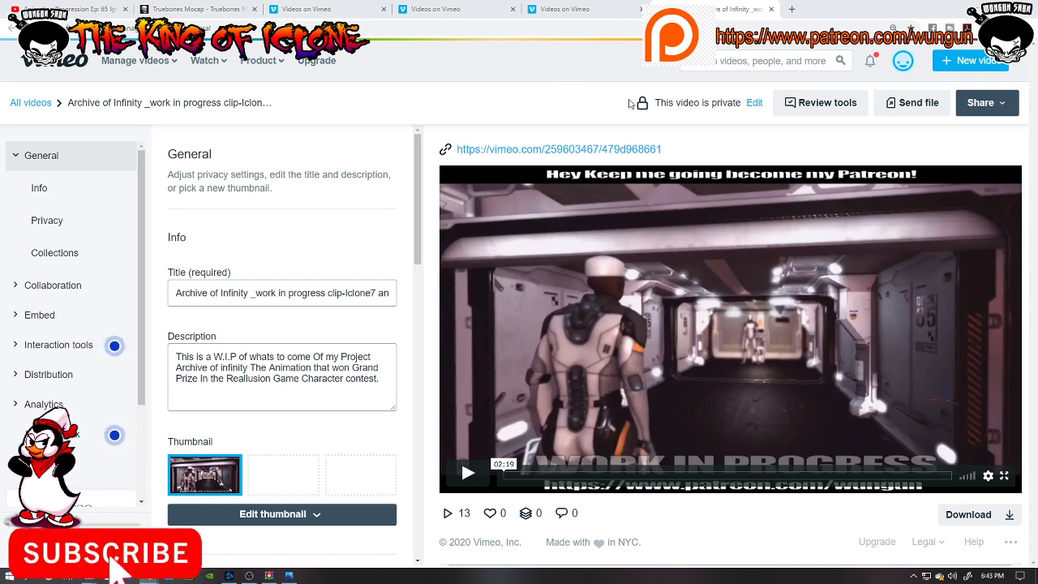
Switch the work-in-progress Iclone7 clip's player to fullscreen.
{"action": "left_click", "coordinate": [1003, 479]}
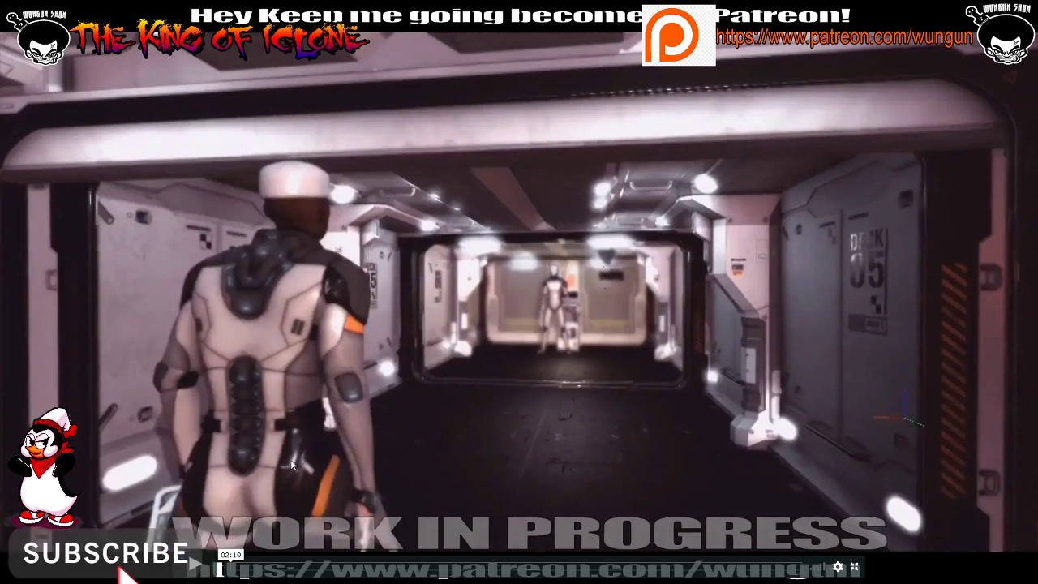
Play the work-in-progress clip, pause it at 00:30, and leave fullscreen.
{"action": "left_click", "coordinate": [199, 561]}
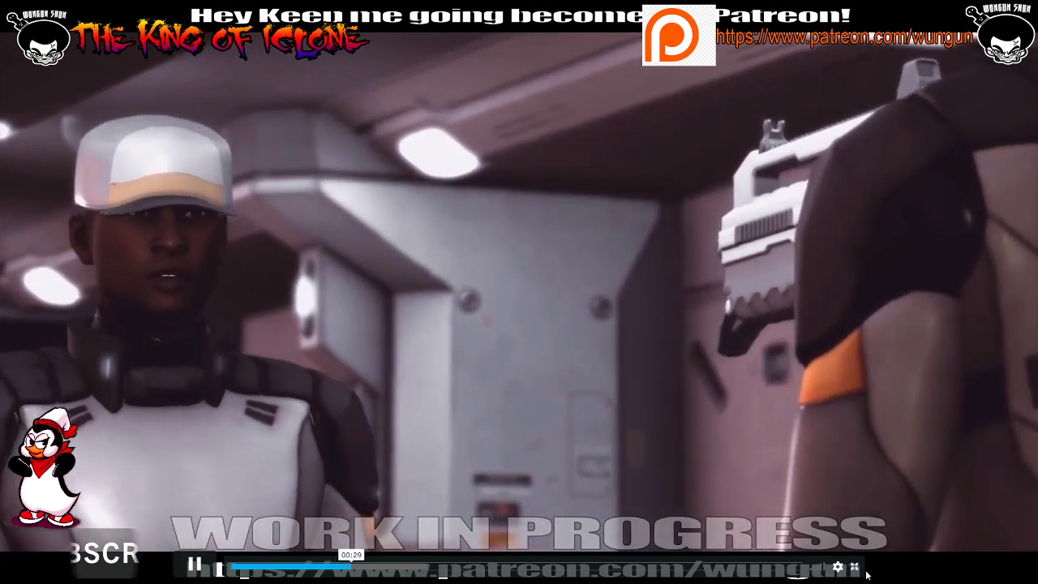
{"action": "key", "text": "space"}
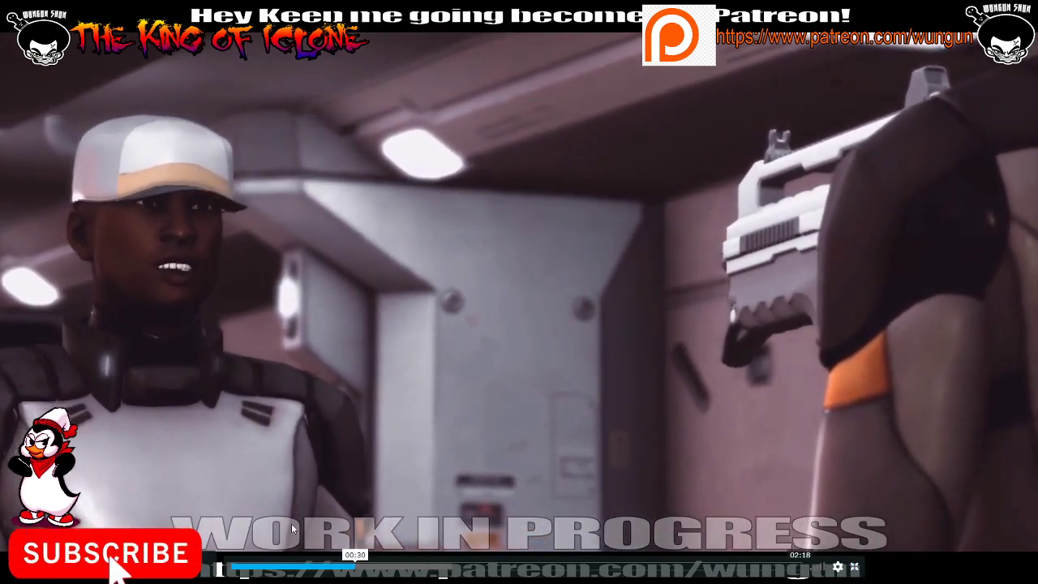
{"action": "left_click", "coordinate": [854, 567]}
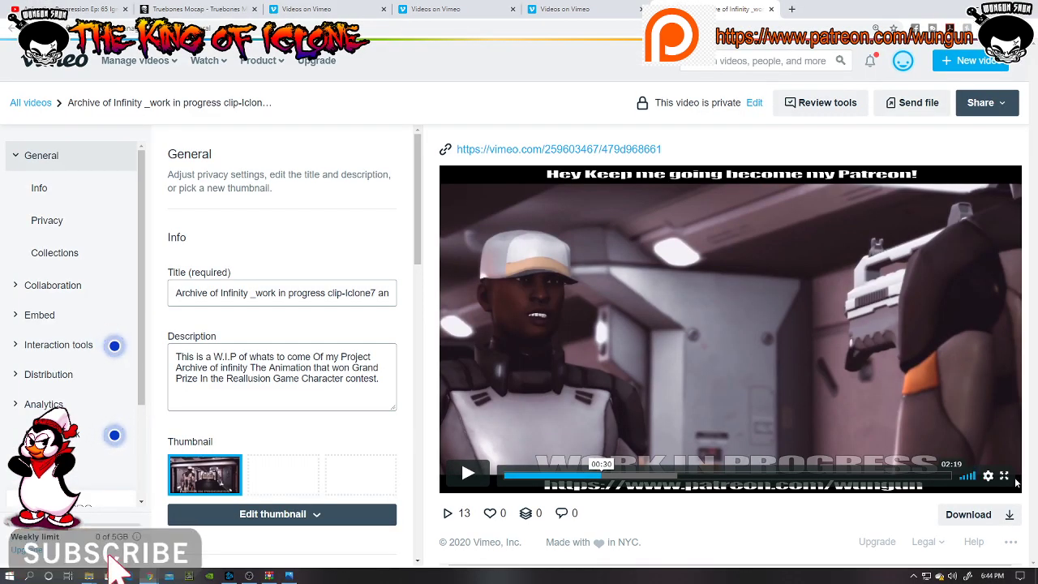
Replay the work-in-progress clip full-screen from the very start through its voice credits, then exit fullscreen.
{"action": "left_click", "coordinate": [1002, 478]}
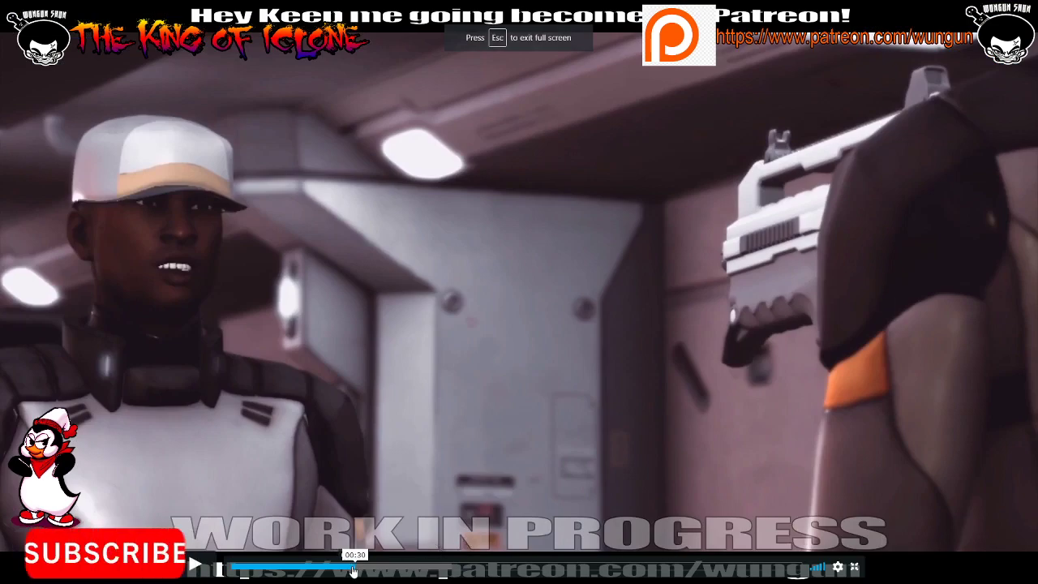
{"action": "left_click", "coordinate": [253, 567]}
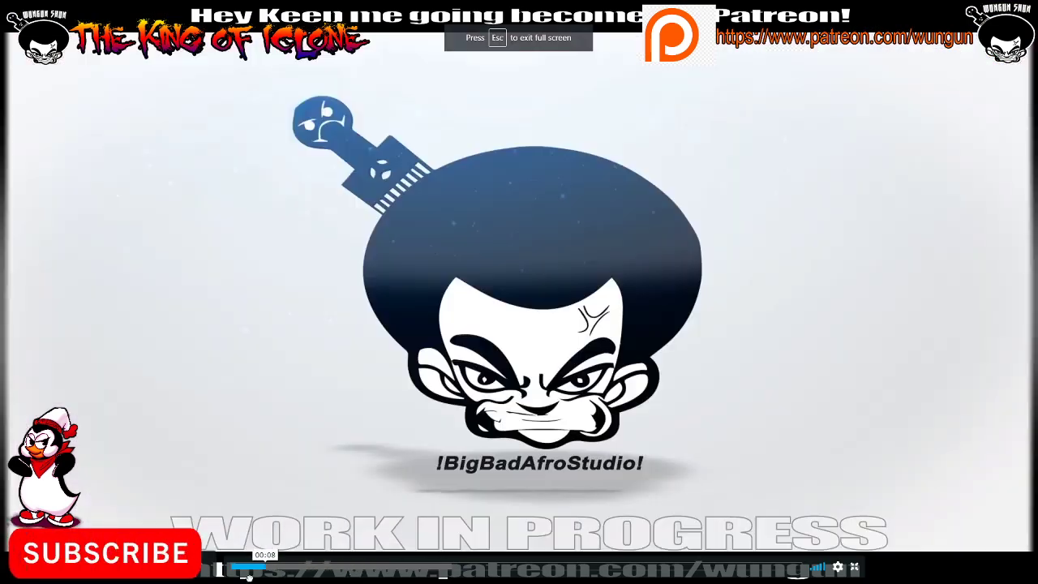
{"action": "left_click", "coordinate": [218, 568]}
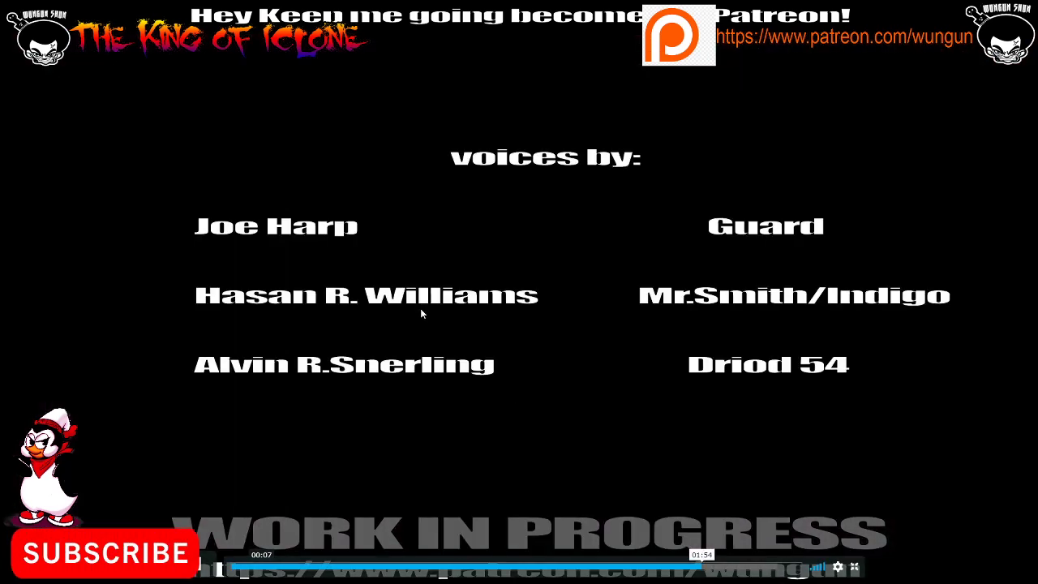
{"action": "key", "text": "Escape"}
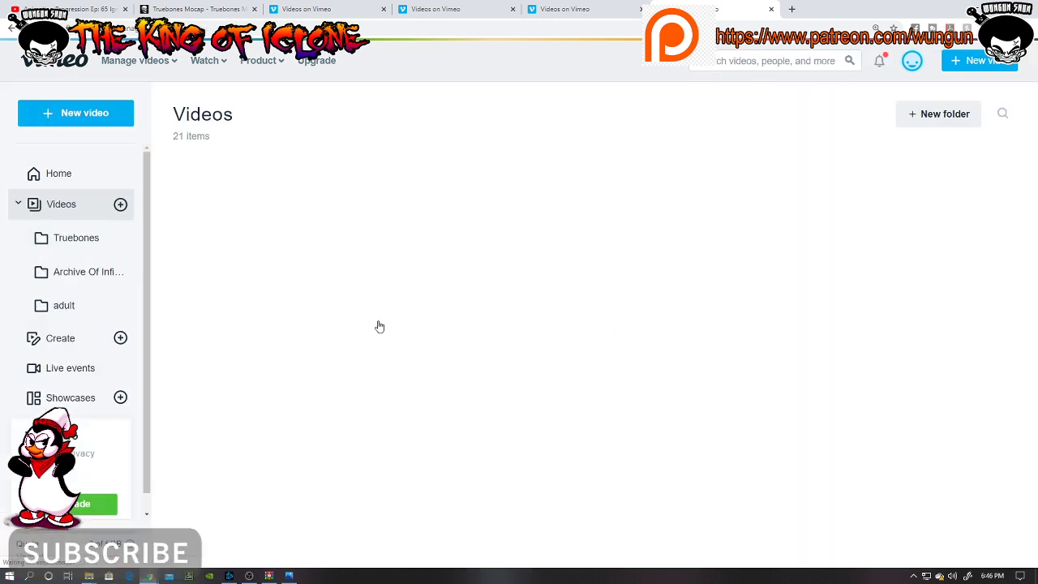
{"action": "scroll", "coordinate": [422, 356], "scroll_direction": "down", "scroll_amount": 1}
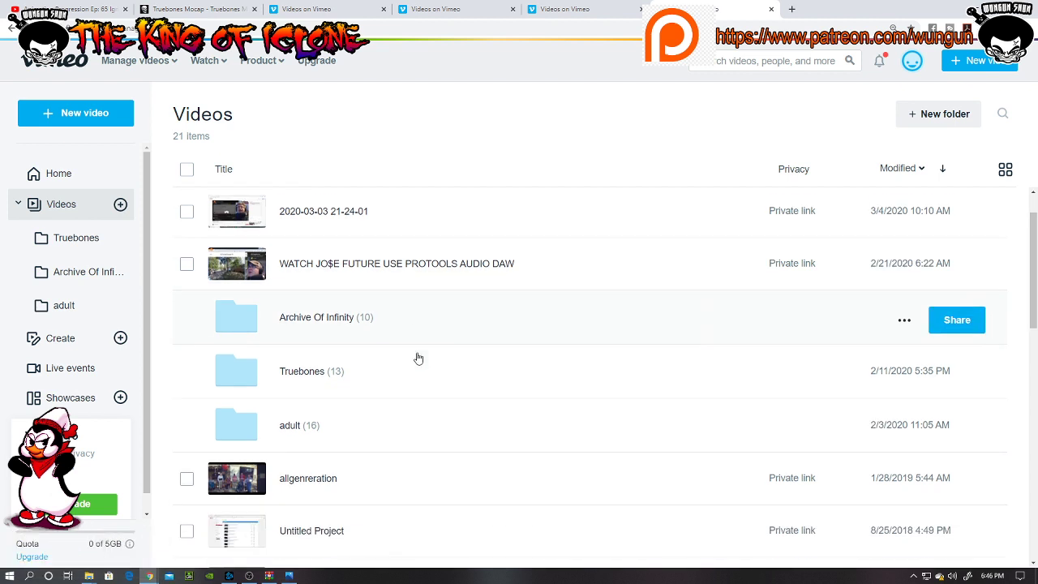
{"action": "left_click", "coordinate": [306, 372]}
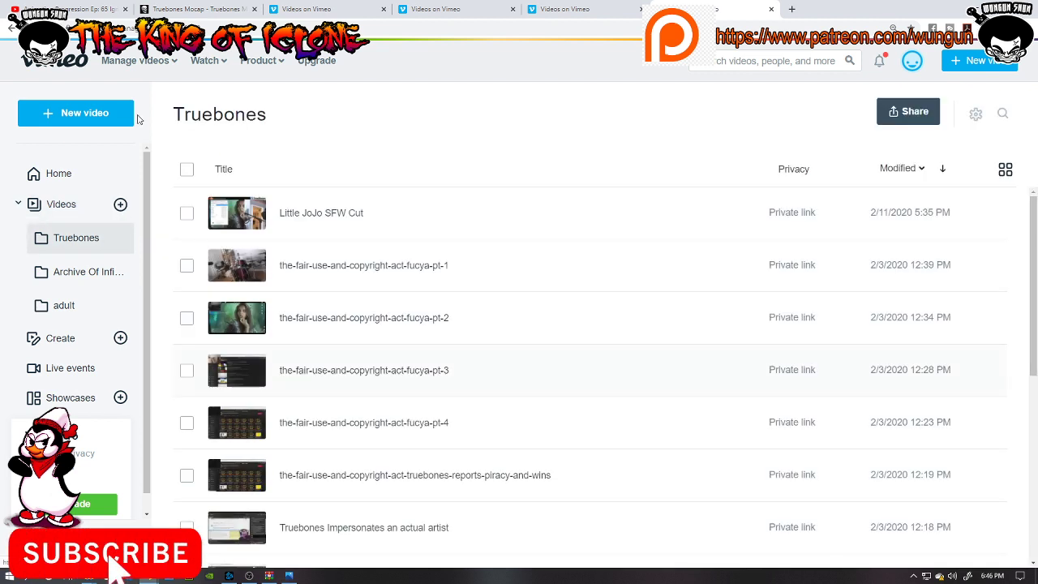
{"action": "left_click", "coordinate": [12, 29]}
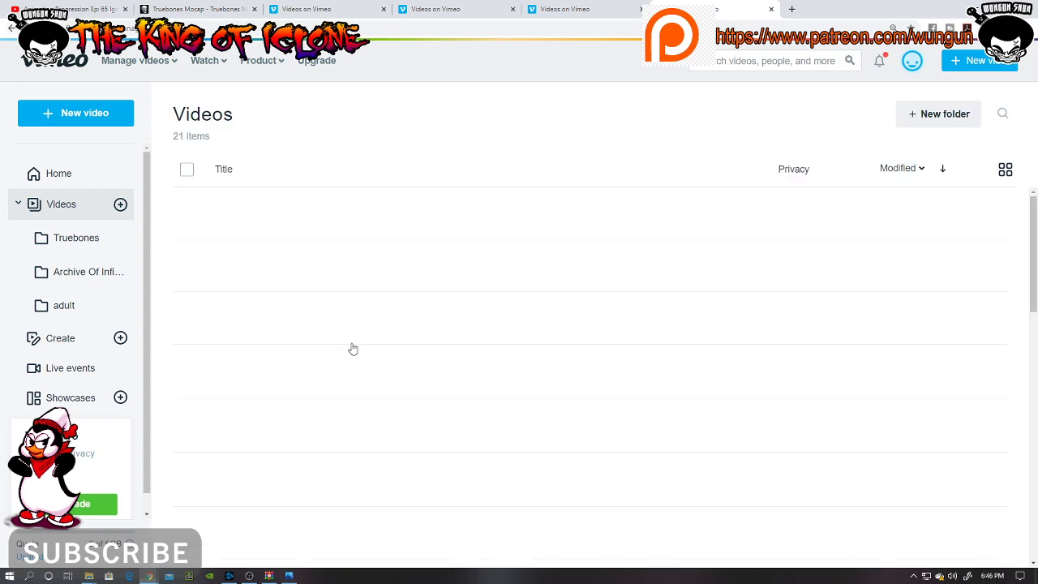
{"action": "left_click", "coordinate": [297, 381]}
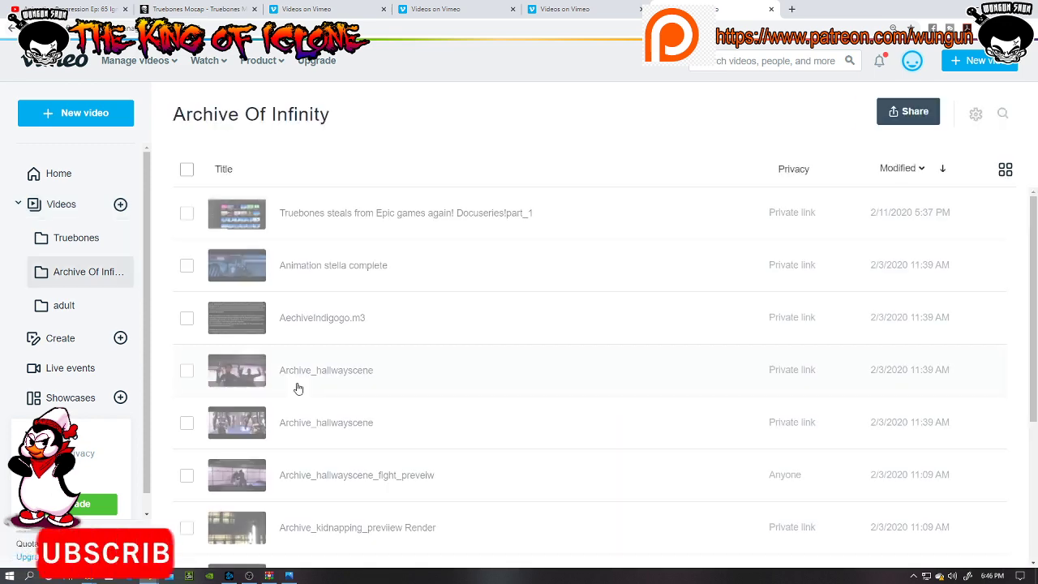
{"action": "scroll", "coordinate": [451, 323], "scroll_direction": "down", "scroll_amount": 1}
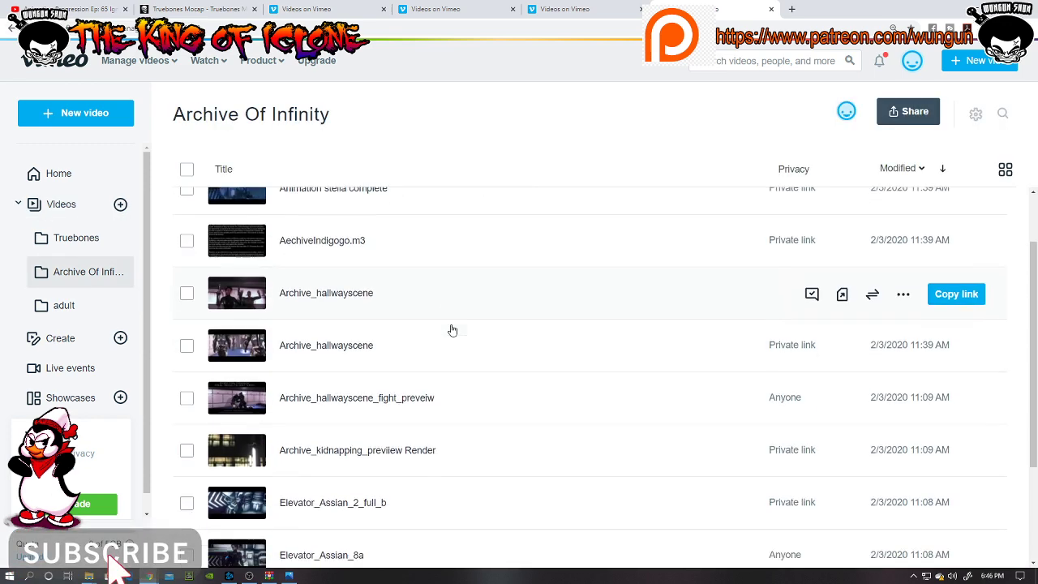
{"action": "scroll", "coordinate": [452, 326], "scroll_direction": "down", "scroll_amount": 2}
{"action": "scroll", "coordinate": [401, 411], "scroll_direction": "up", "scroll_amount": 1}
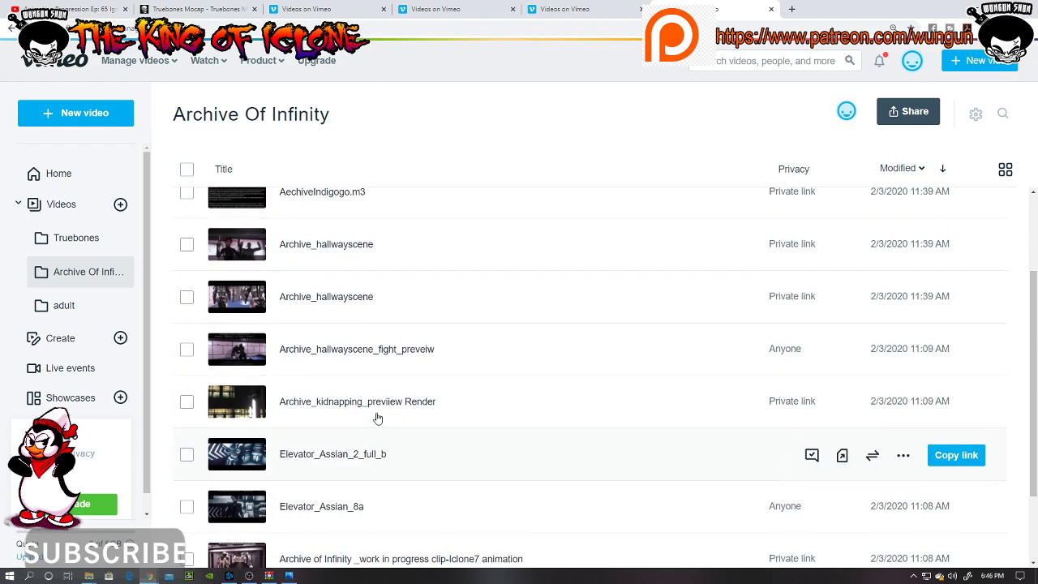
{"action": "scroll", "coordinate": [378, 419], "scroll_direction": "up", "scroll_amount": 2}
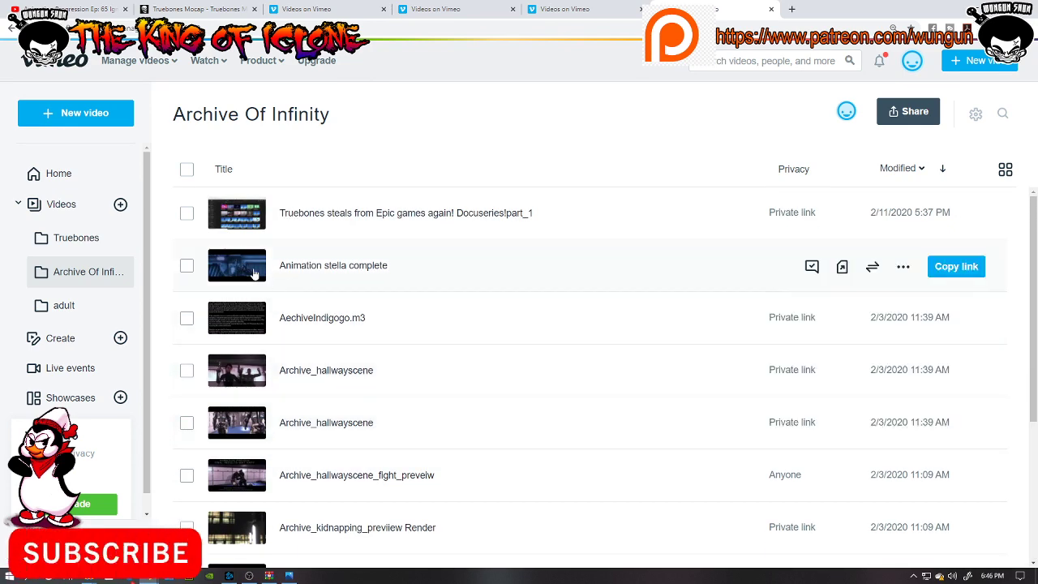
{"action": "mouse_move", "coordinate": [406, 213]}
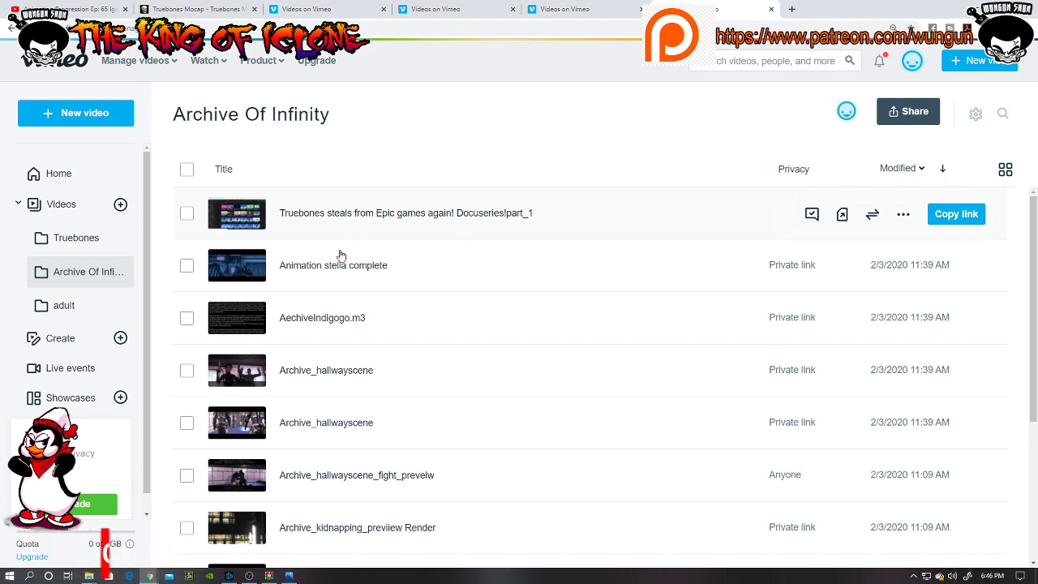
{"action": "scroll", "coordinate": [283, 285], "scroll_direction": "down", "scroll_amount": 1}
{"action": "scroll", "coordinate": [283, 285], "scroll_direction": "down", "scroll_amount": 1}
{"action": "scroll", "coordinate": [292, 268], "scroll_direction": "up", "scroll_amount": 2}
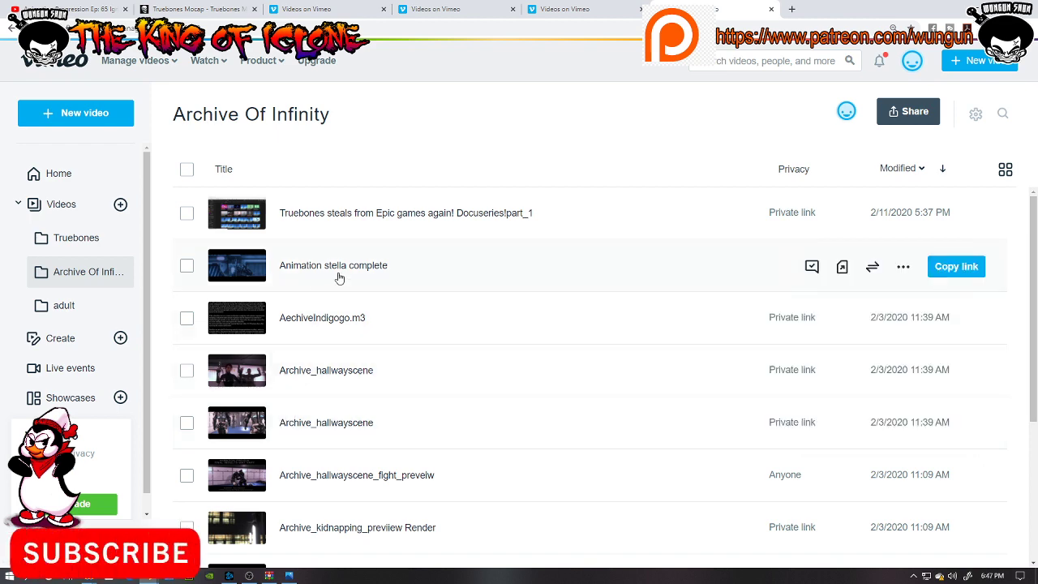
{"action": "scroll", "coordinate": [339, 297], "scroll_direction": "down", "scroll_amount": 1}
{"action": "scroll", "coordinate": [339, 300], "scroll_direction": "down", "scroll_amount": 1}
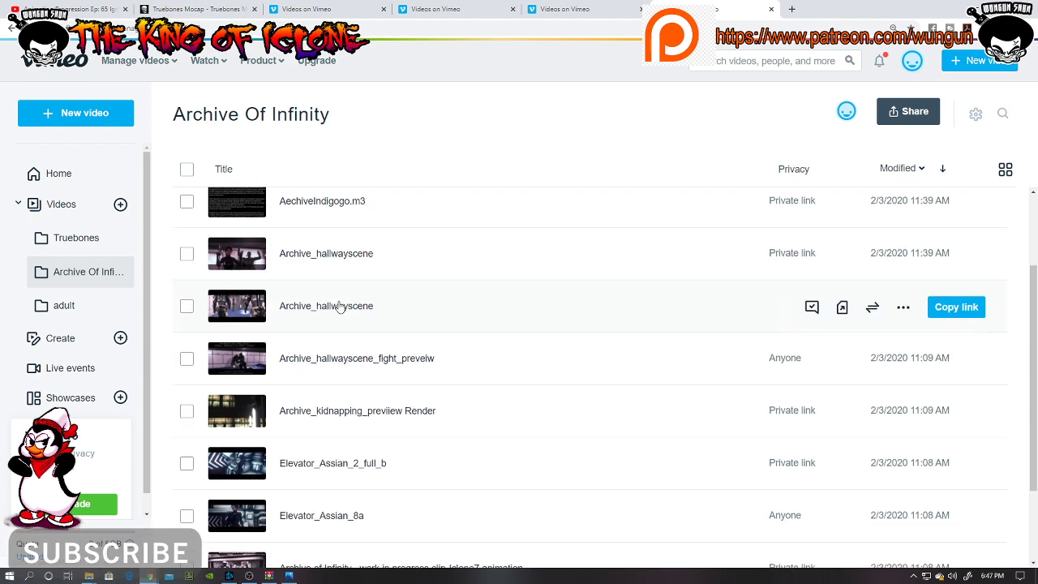
{"action": "scroll", "coordinate": [337, 324], "scroll_direction": "down", "scroll_amount": 2}
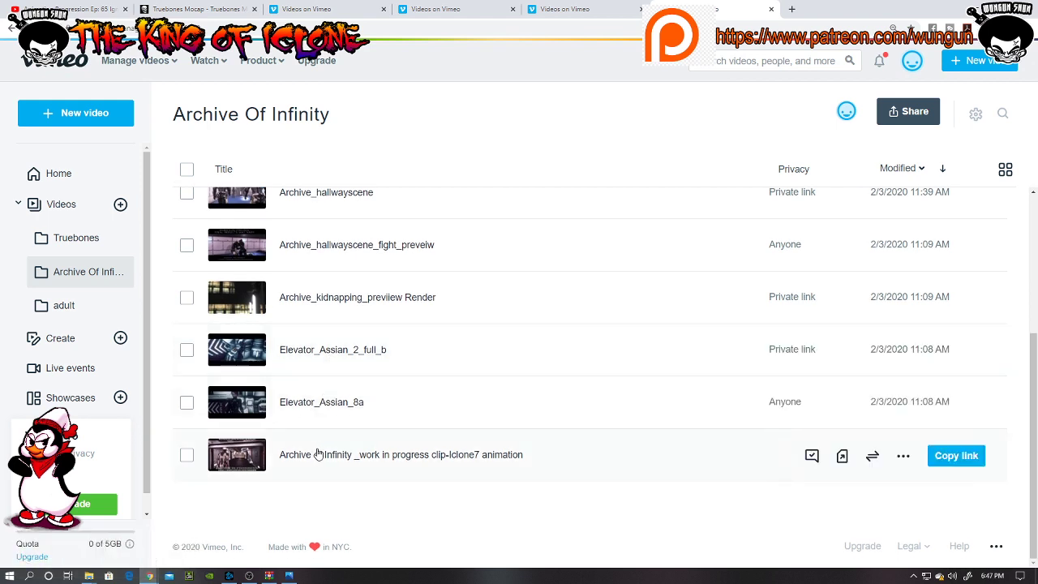
{"action": "scroll", "coordinate": [317, 456], "scroll_direction": "up", "scroll_amount": 1}
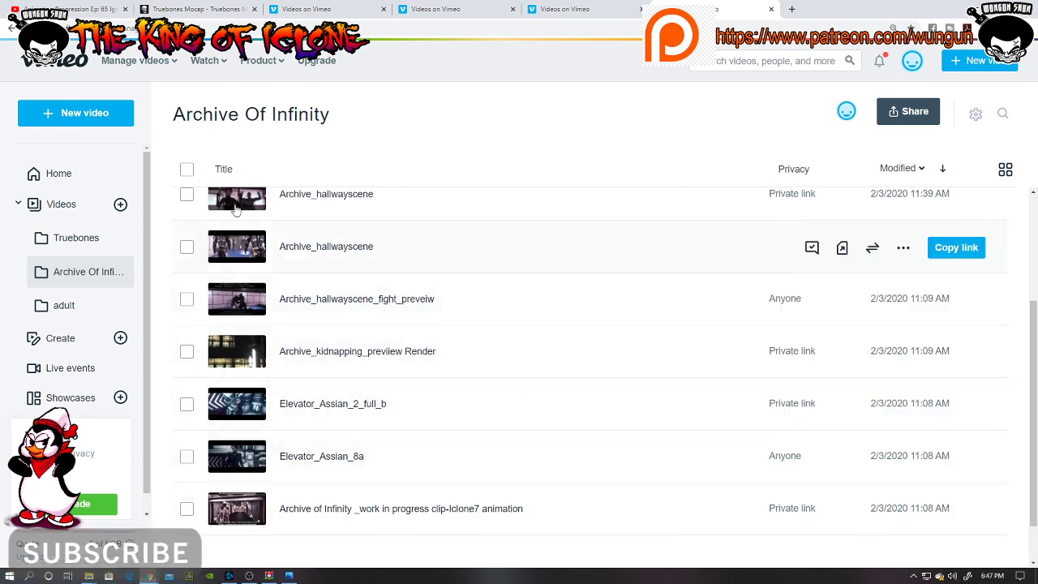
{"action": "scroll", "coordinate": [347, 328], "scroll_direction": "up", "scroll_amount": 3}
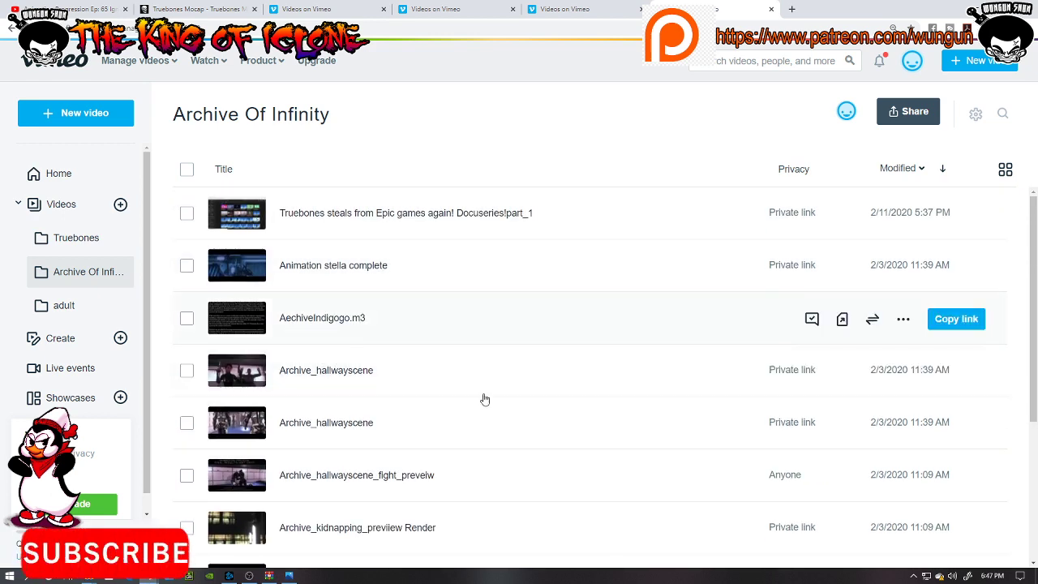
{"action": "scroll", "coordinate": [324, 420], "scroll_direction": "down", "scroll_amount": 4}
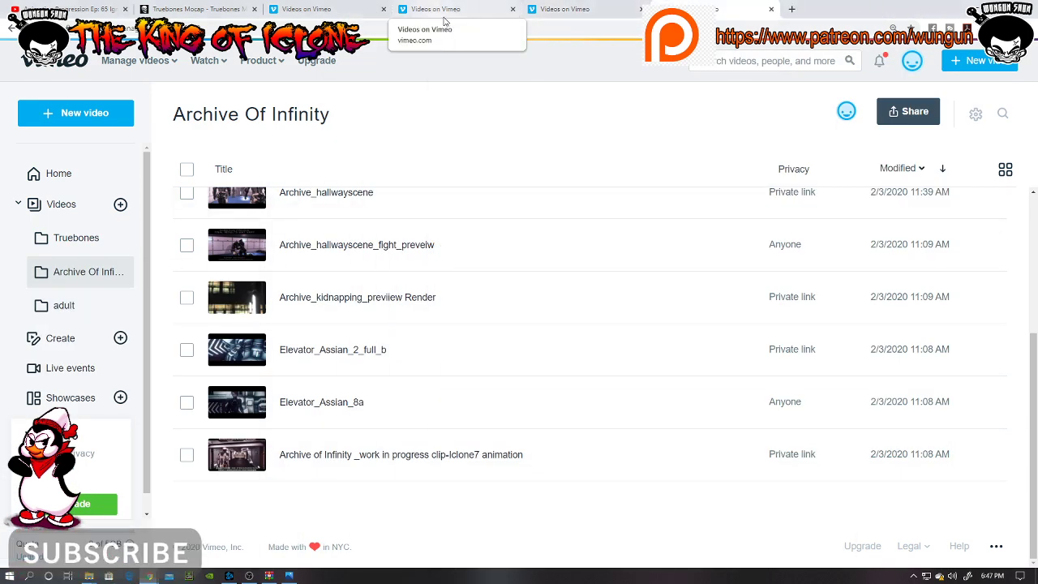
{"action": "left_click_drag", "start_coordinate": [557, 9], "coordinate": [530, 104]}
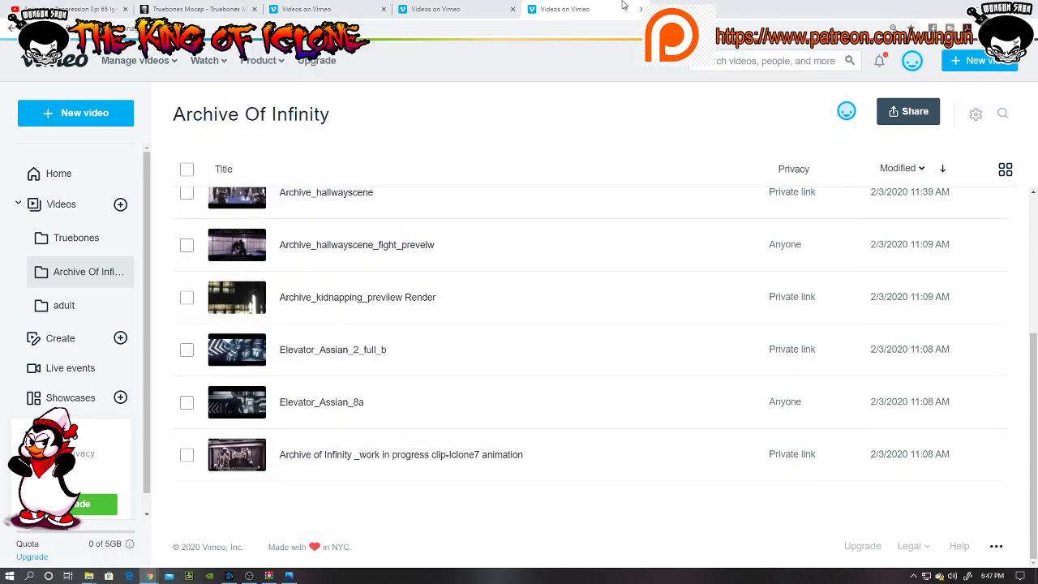
Detach a Vimeo tab into its own window and open a new Google tab.
{"action": "mouse_move", "coordinate": [728, 49]}
{"action": "left_mouse_down"}
{"action": "mouse_move", "coordinate": [662, 222]}
{"action": "mouse_move", "coordinate": [583, 9]}
{"action": "left_mouse_up"}
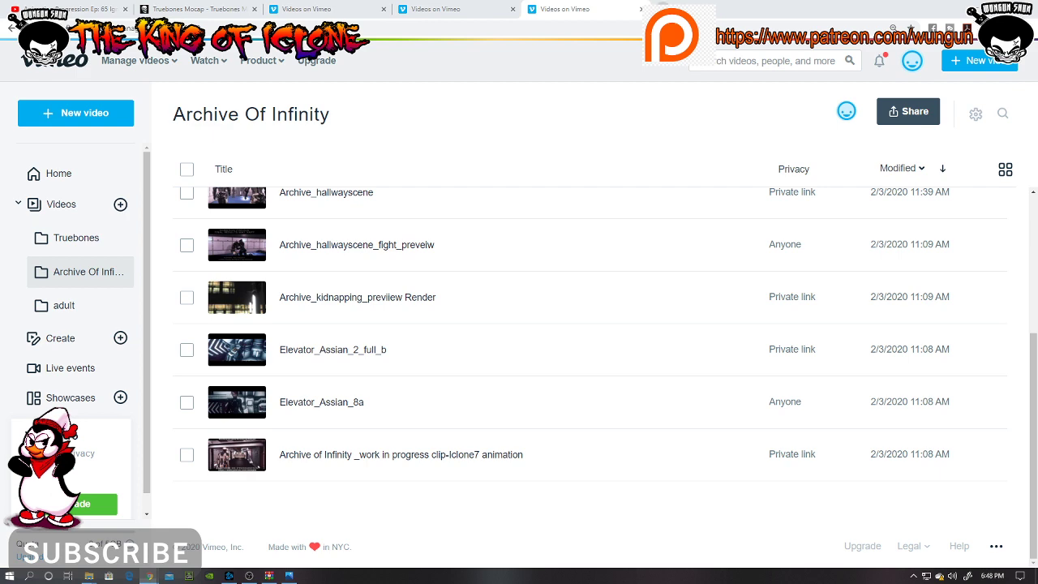
{"action": "key", "text": "ctrl+t"}
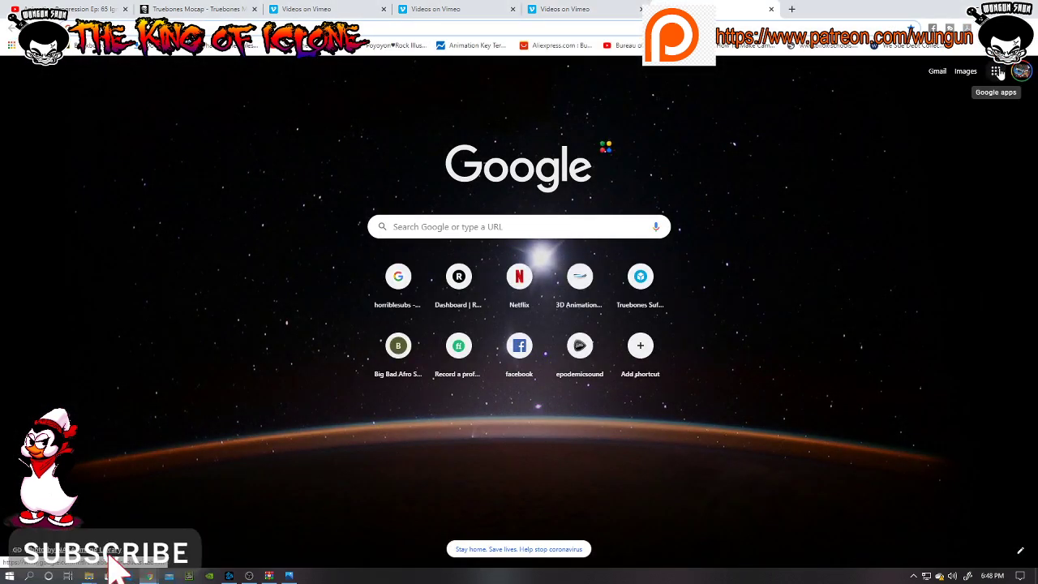
Launch iClone v7.73 from the Start menu's Most used list.
{"action": "left_click", "coordinate": [9, 575]}
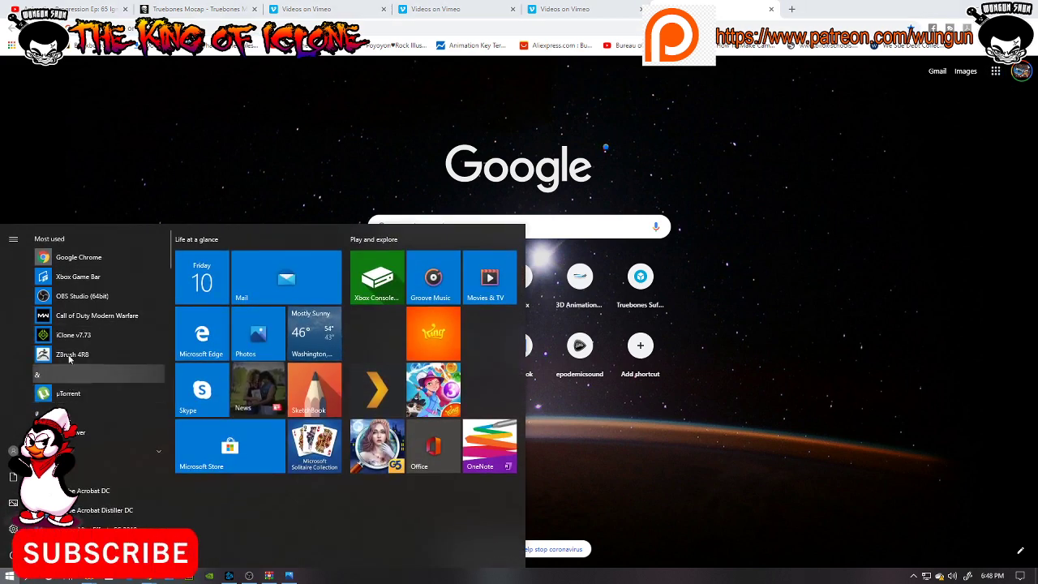
{"action": "scroll", "coordinate": [74, 324], "scroll_direction": "down", "scroll_amount": 3}
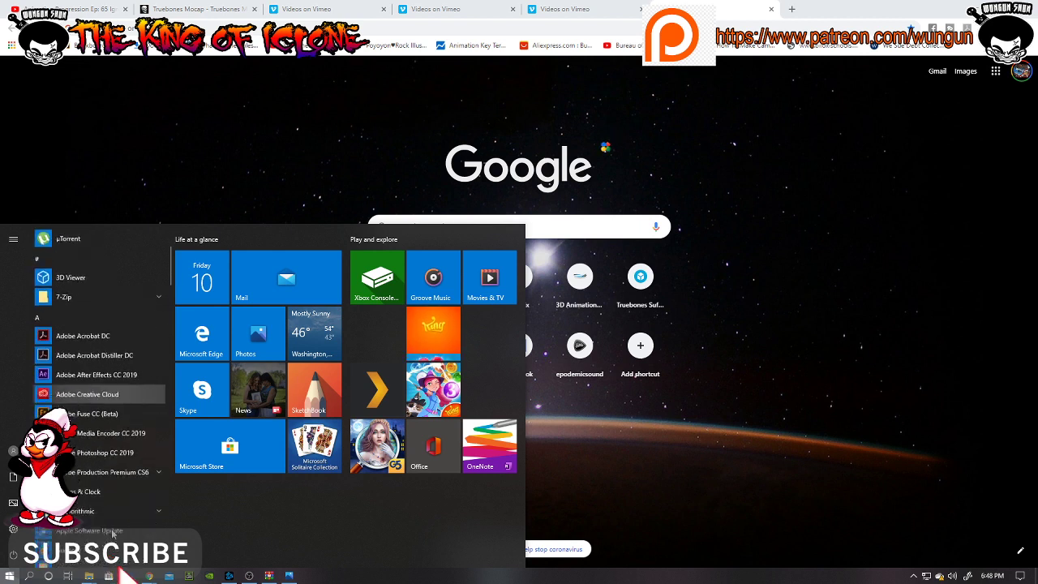
{"action": "scroll", "coordinate": [82, 335], "scroll_direction": "up", "scroll_amount": 3}
{"action": "left_click", "coordinate": [82, 335]}
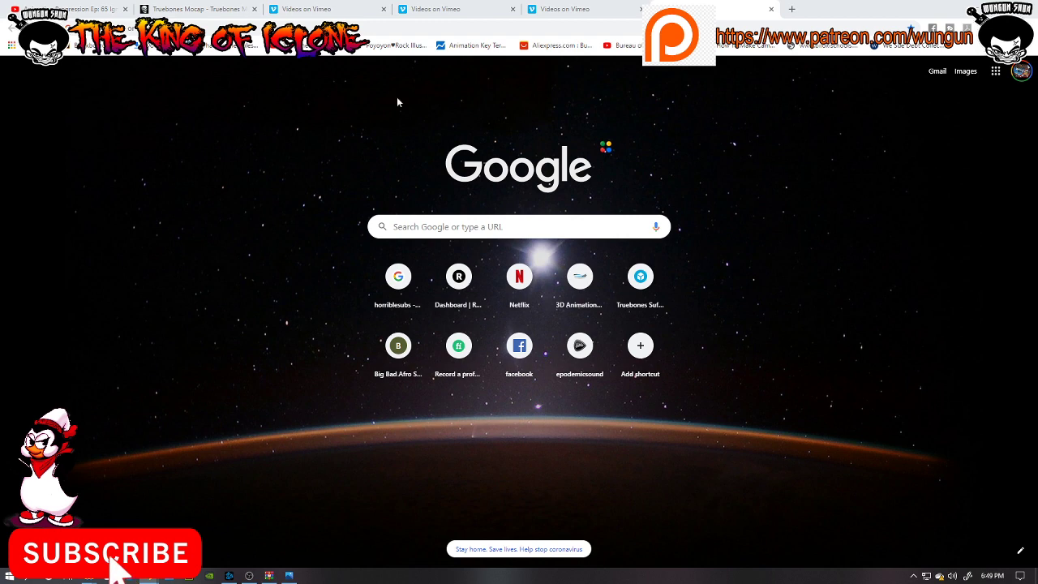
Minimize Chrome so iClone 7 can finish loading DefProject.iProject.
{"action": "left_click", "coordinate": [969, 6]}
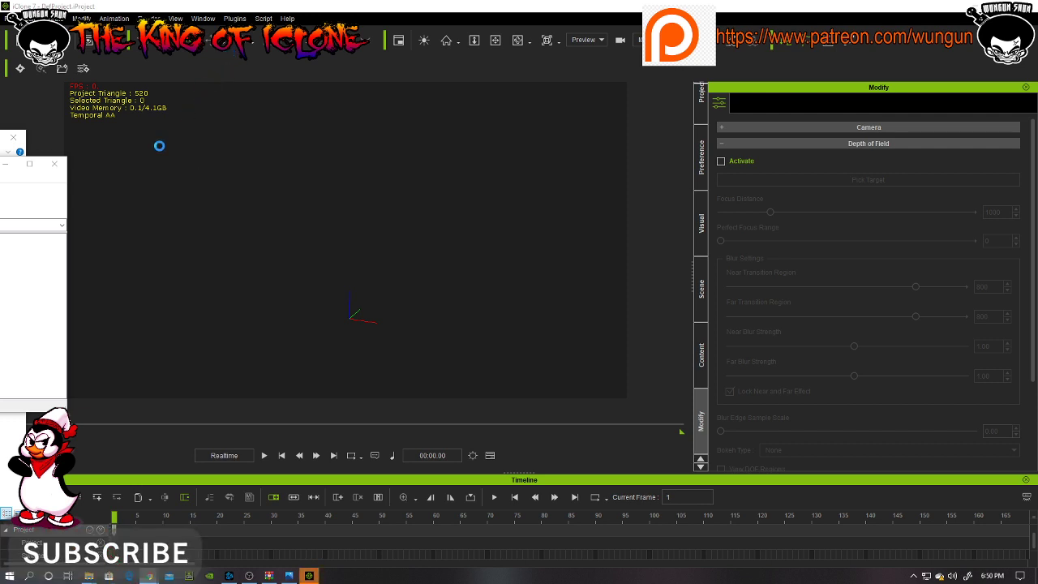
Close the leftover window and bring up iClone's Open Project dialog with Ctrl+O.
{"action": "left_click", "coordinate": [56, 165]}
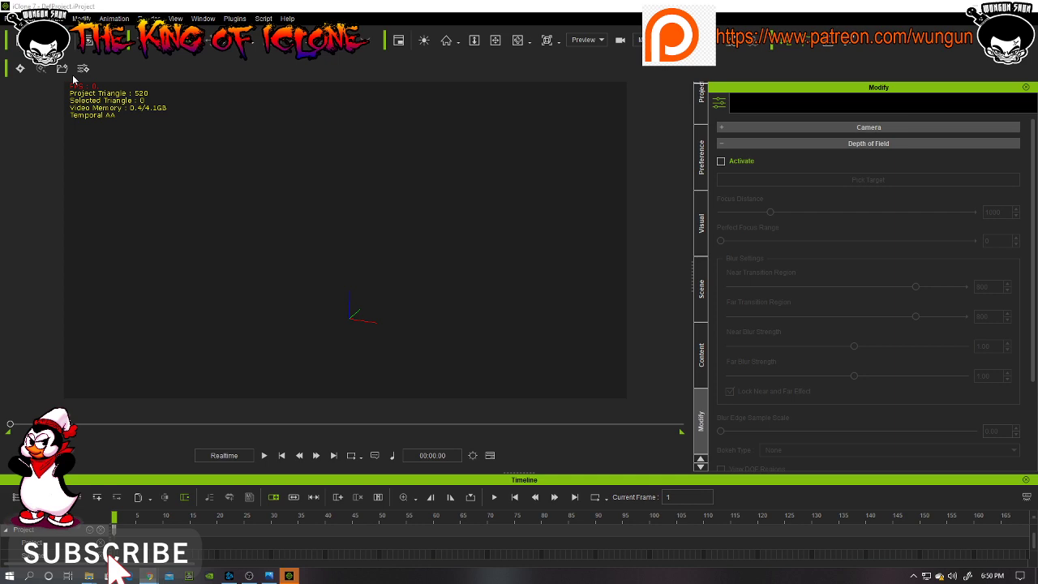
{"action": "key", "text": "ctrl+o"}
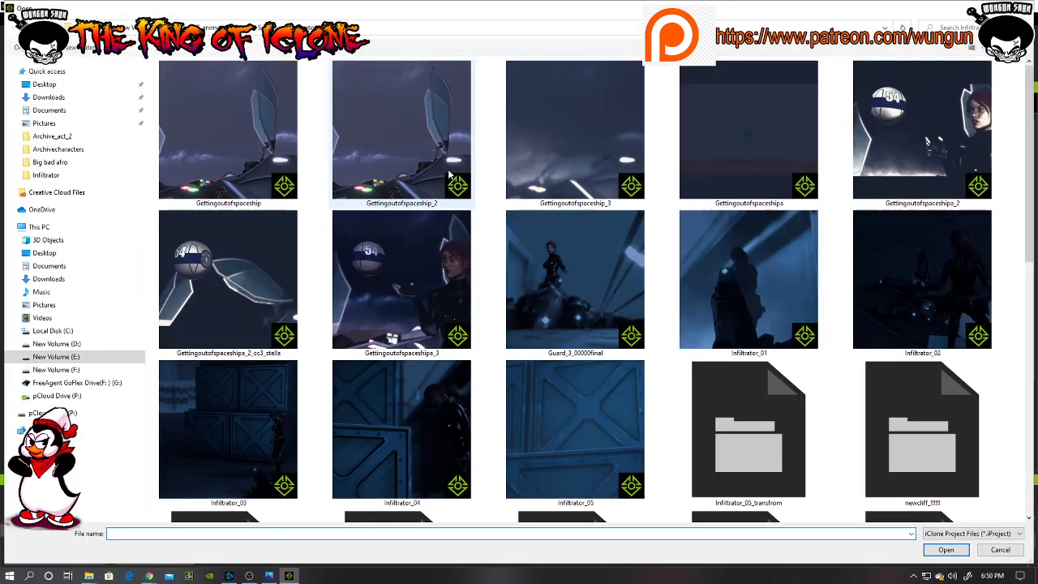
{"action": "scroll", "coordinate": [697, 341], "scroll_direction": "down", "scroll_amount": 5}
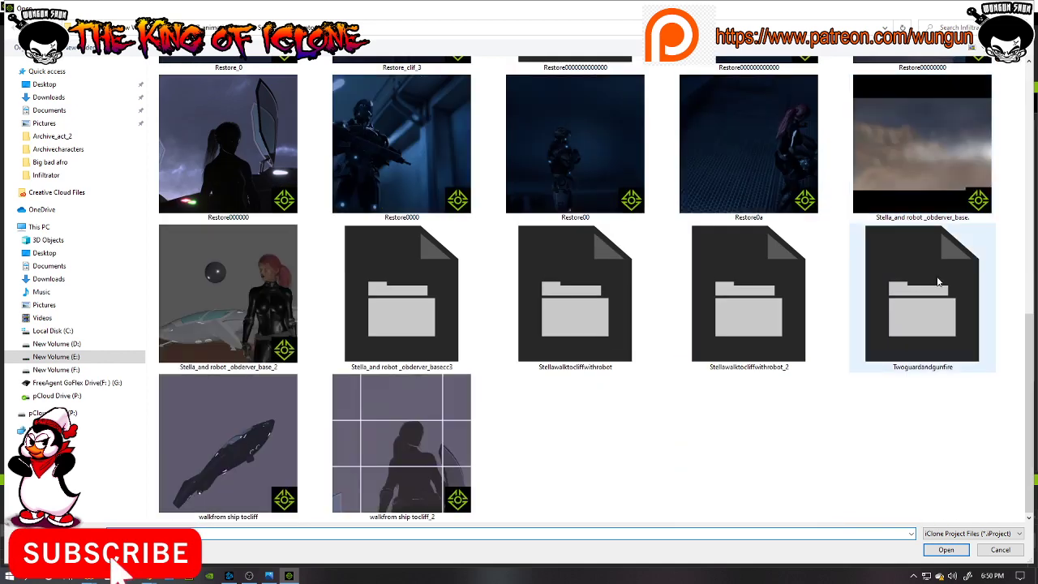
{"action": "scroll", "coordinate": [725, 469], "scroll_direction": "up", "scroll_amount": 3}
{"action": "scroll", "coordinate": [726, 468], "scroll_direction": "up", "scroll_amount": 3}
{"action": "scroll", "coordinate": [976, 425], "scroll_direction": "down", "scroll_amount": 2}
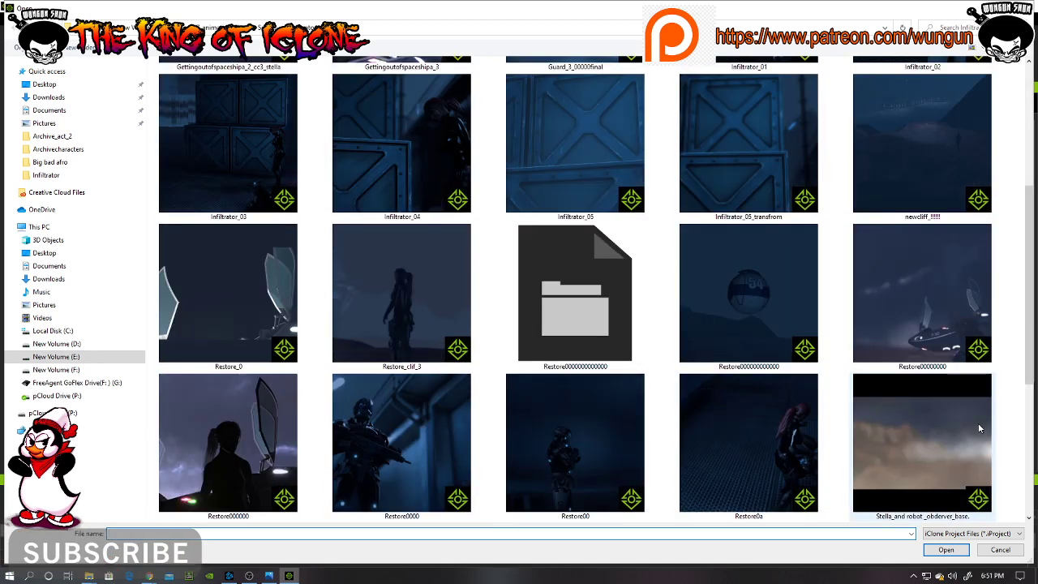
{"action": "scroll", "coordinate": [977, 426], "scroll_direction": "down", "scroll_amount": 3}
{"action": "scroll", "coordinate": [962, 421], "scroll_direction": "up", "scroll_amount": 5}
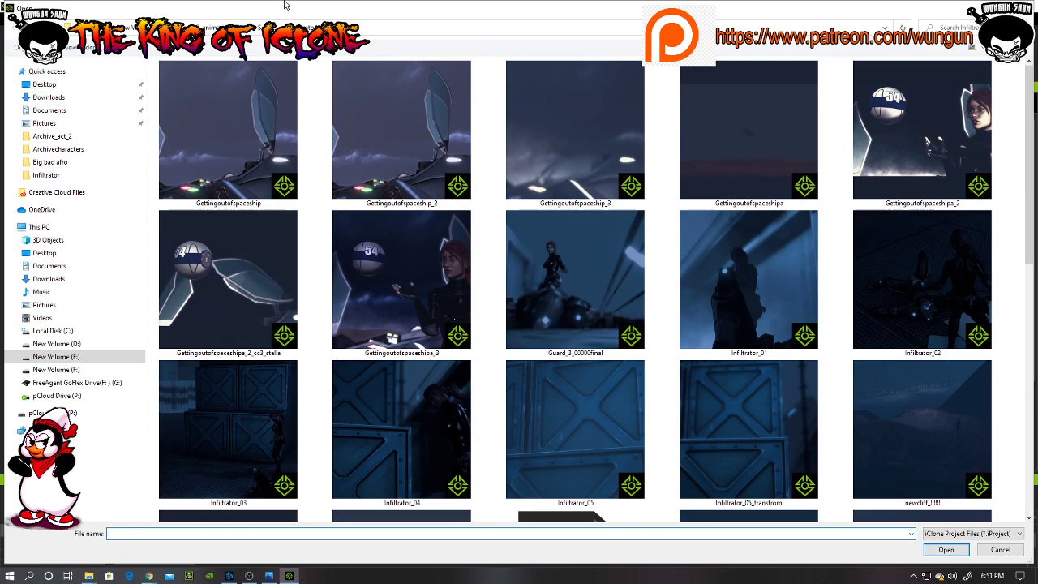
Go up to the parent projects folder and browse into the Hallwayescape folder.
{"action": "key", "text": "alt+Up"}
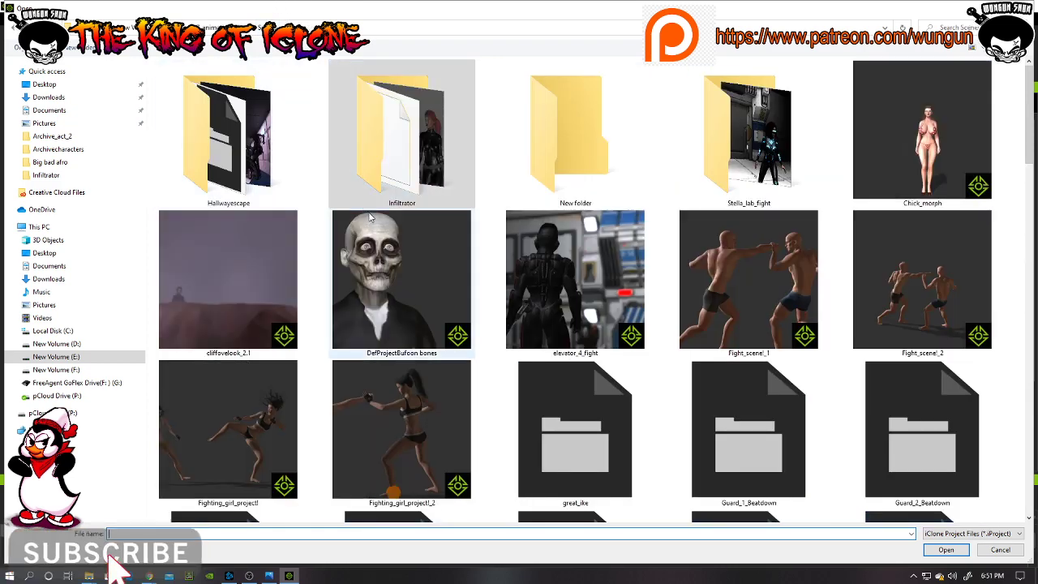
{"action": "scroll", "coordinate": [389, 223], "scroll_direction": "down", "scroll_amount": 3}
{"action": "scroll", "coordinate": [389, 223], "scroll_direction": "down", "scroll_amount": 2}
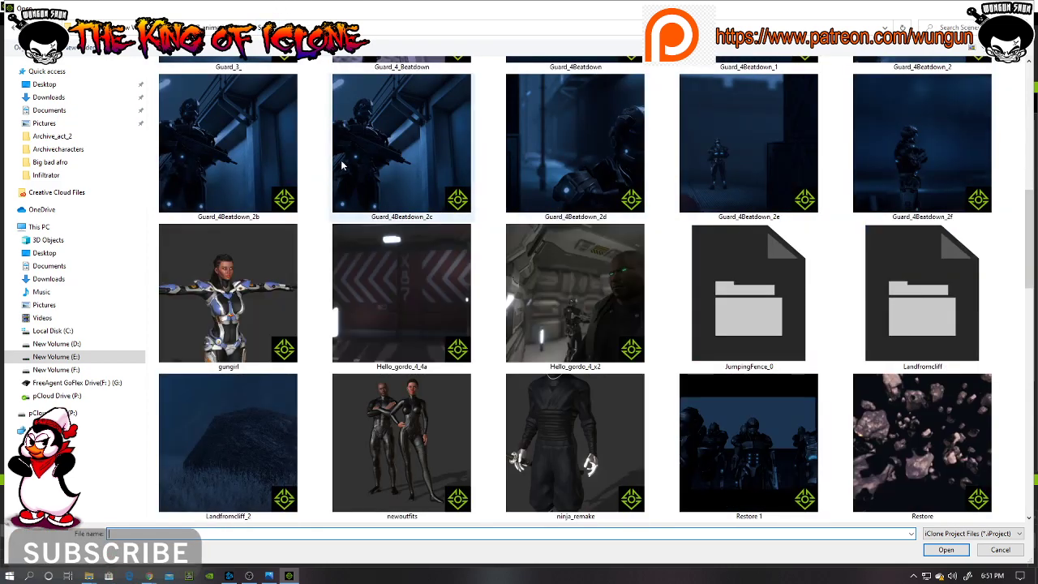
{"action": "scroll", "coordinate": [794, 323], "scroll_direction": "up", "scroll_amount": 5}
{"action": "scroll", "coordinate": [795, 323], "scroll_direction": "down", "scroll_amount": 2}
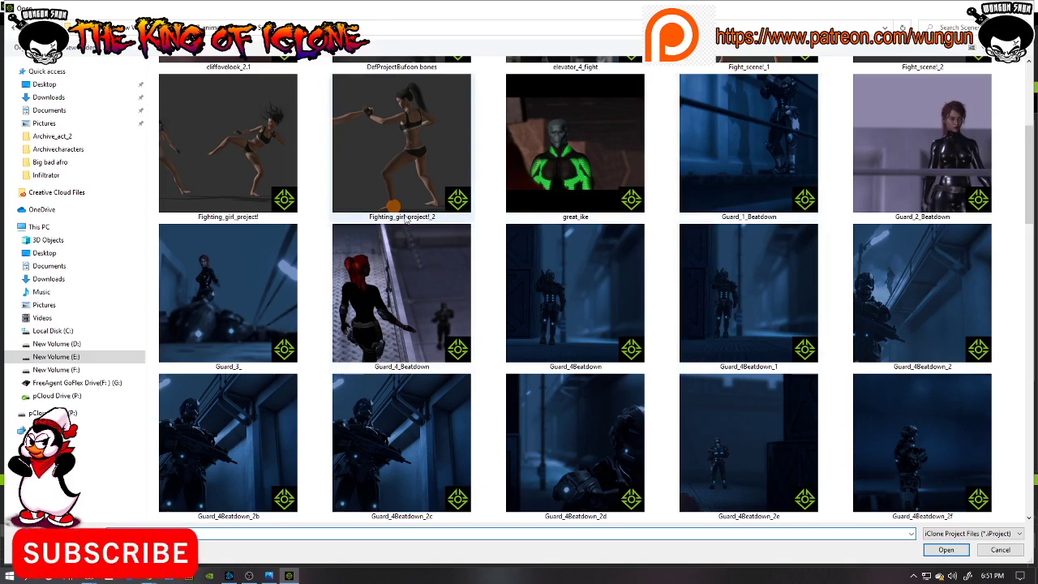
{"action": "scroll", "coordinate": [795, 323], "scroll_direction": "up", "scroll_amount": 2}
{"action": "scroll", "coordinate": [342, 381], "scroll_direction": "down", "scroll_amount": 8}
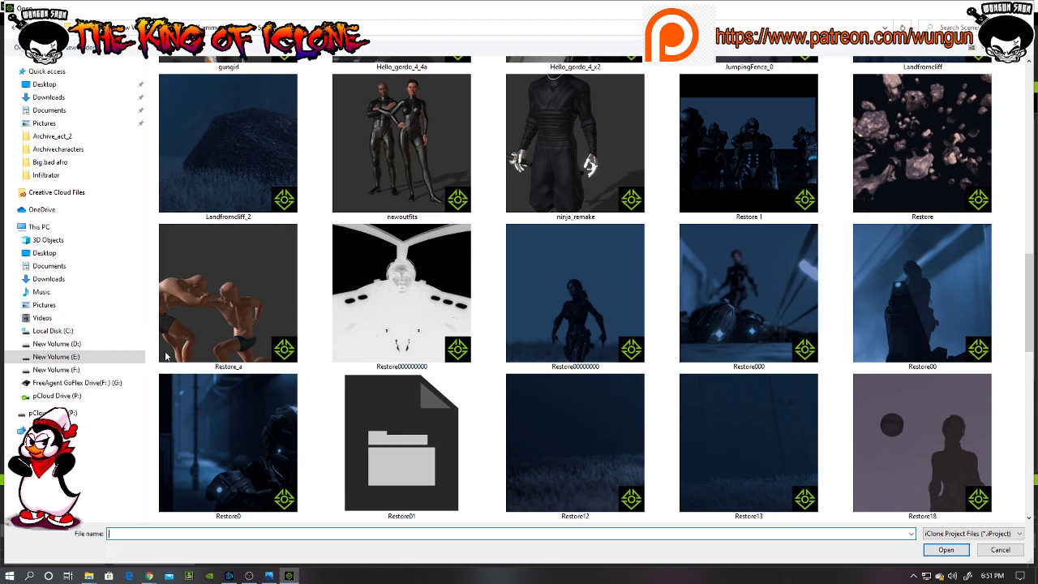
{"action": "scroll", "coordinate": [736, 327], "scroll_direction": "up", "scroll_amount": 5}
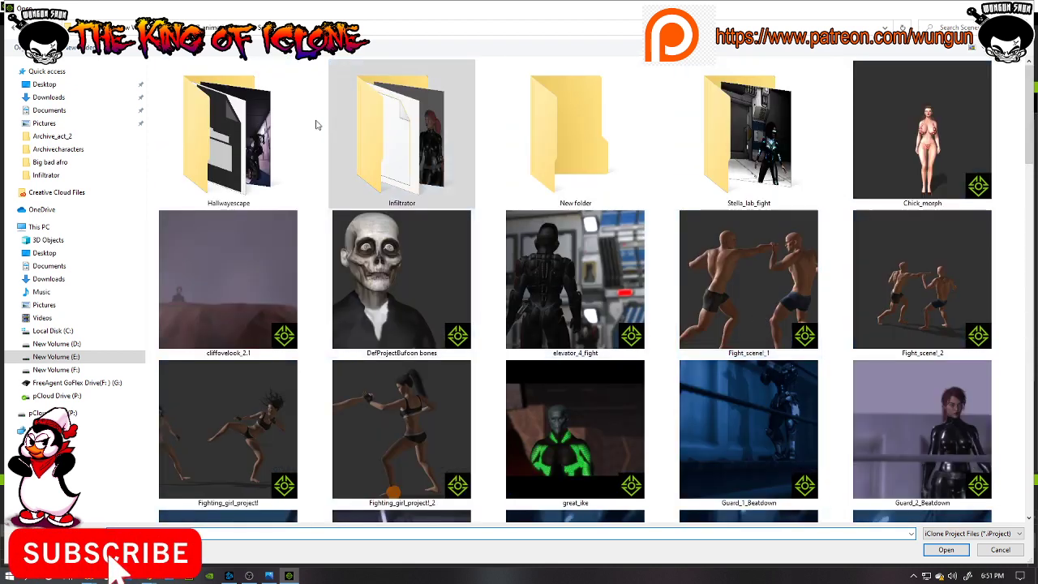
{"action": "left_click", "coordinate": [401, 134]}
{"action": "double_click", "coordinate": [258, 140]}
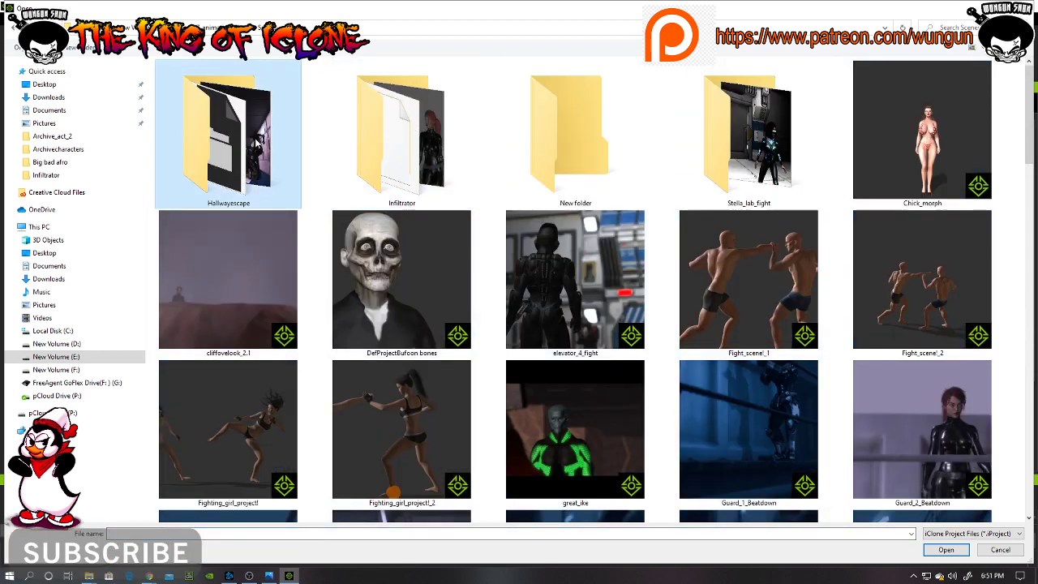
{"action": "scroll", "coordinate": [529, 260], "scroll_direction": "down", "scroll_amount": 2}
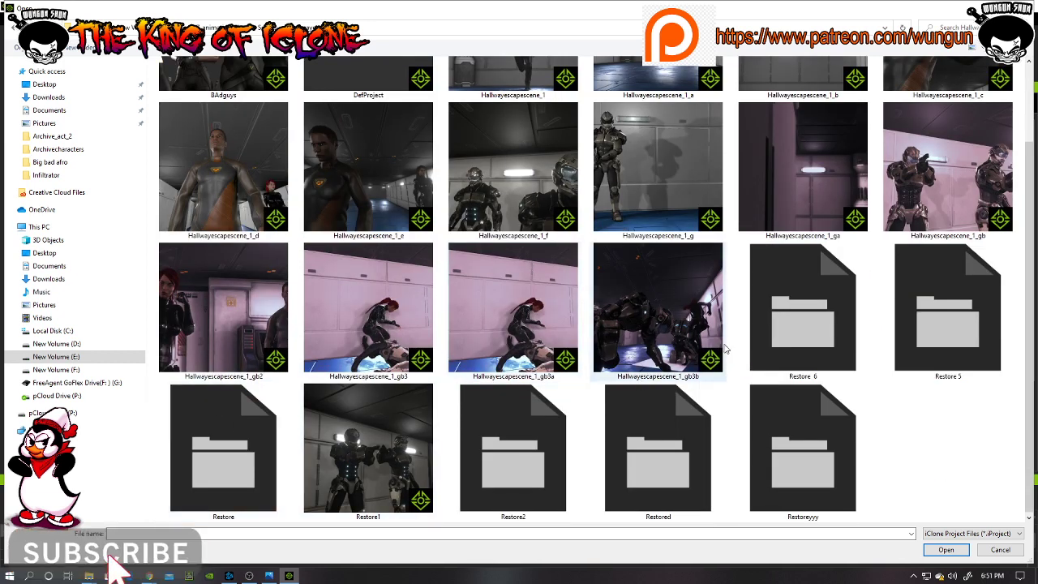
{"action": "scroll", "coordinate": [910, 308], "scroll_direction": "up", "scroll_amount": 2}
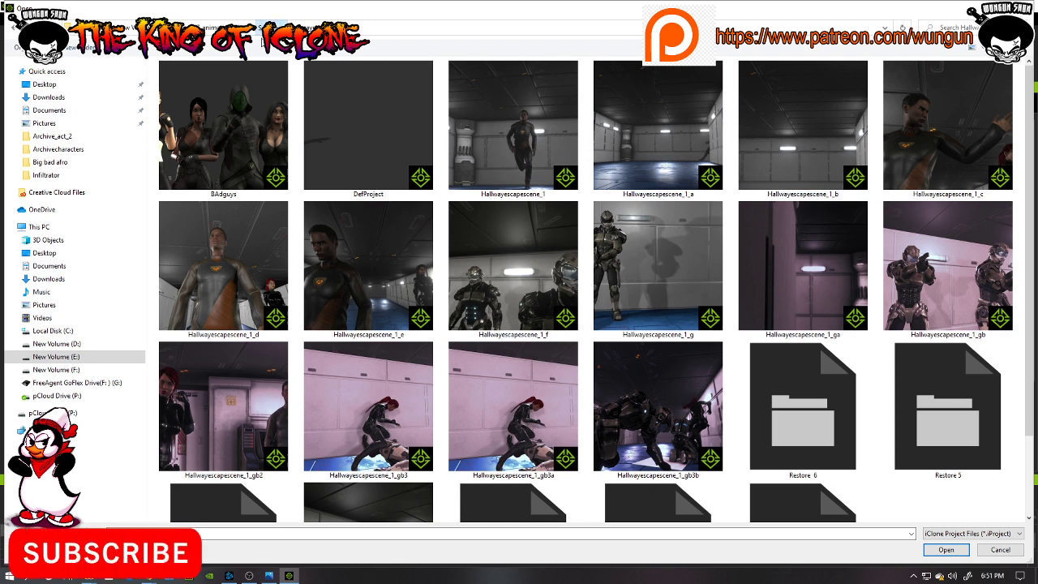
Return to the parent folder and open the Aoi_elevatorscene folder's project list.
{"action": "key", "text": "alt+Up"}
{"action": "key", "text": "alt+Up"}
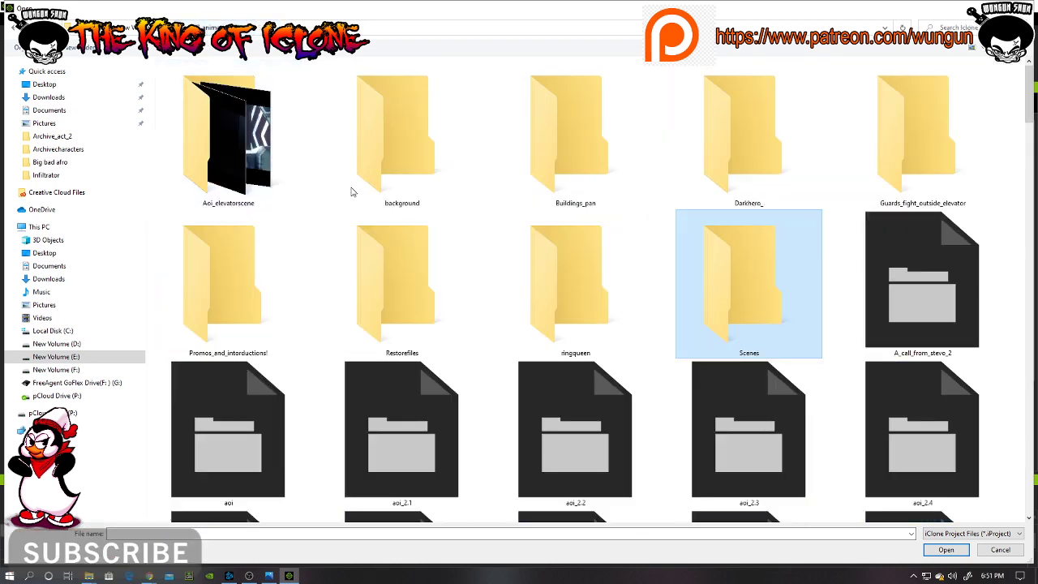
{"action": "double_click", "coordinate": [240, 149]}
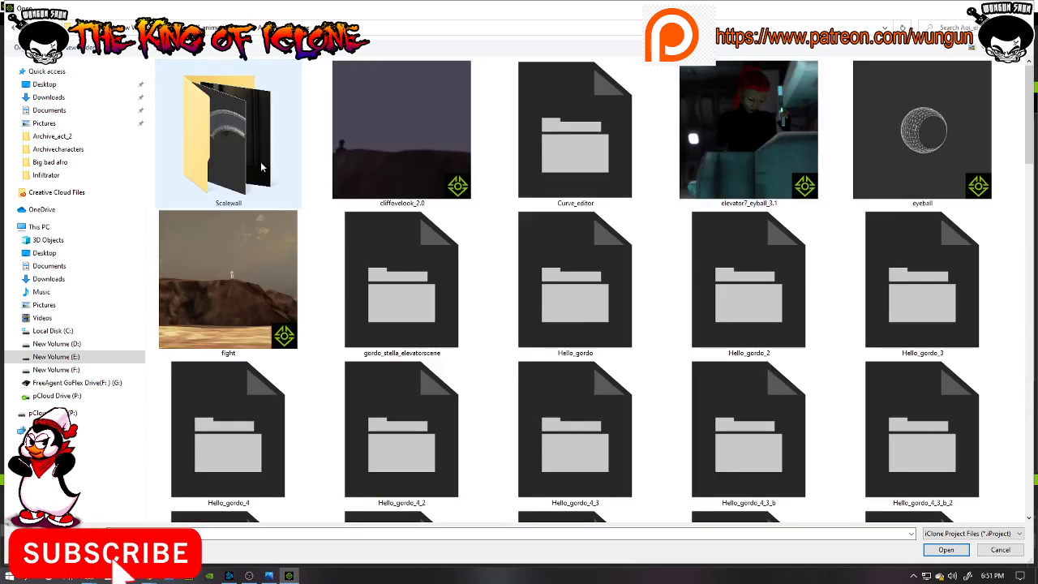
{"action": "scroll", "coordinate": [407, 205], "scroll_direction": "down", "scroll_amount": 3}
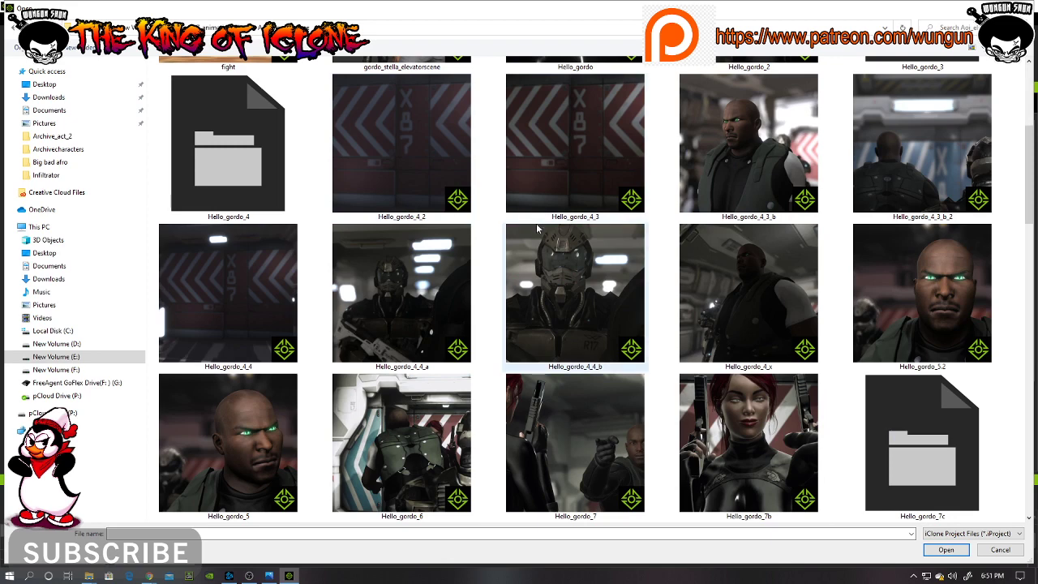
{"action": "scroll", "coordinate": [707, 304], "scroll_direction": "down", "scroll_amount": 3}
{"action": "scroll", "coordinate": [708, 309], "scroll_direction": "down", "scroll_amount": 3}
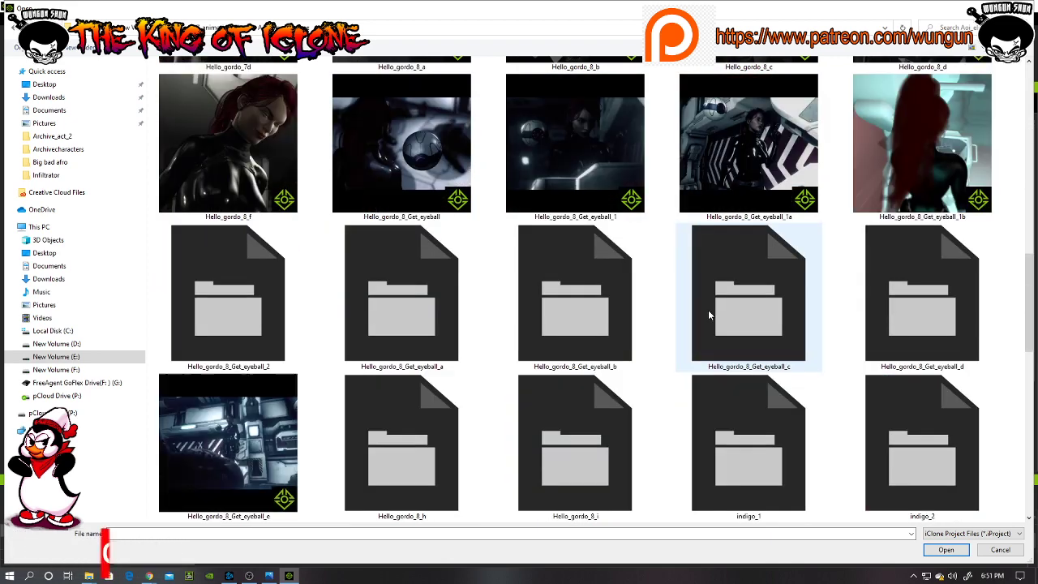
{"action": "scroll", "coordinate": [708, 314], "scroll_direction": "down", "scroll_amount": 3}
{"action": "scroll", "coordinate": [708, 314], "scroll_direction": "down", "scroll_amount": 3}
{"action": "scroll", "coordinate": [707, 314], "scroll_direction": "up", "scroll_amount": 10}
{"action": "scroll", "coordinate": [708, 316], "scroll_direction": "up", "scroll_amount": 5}
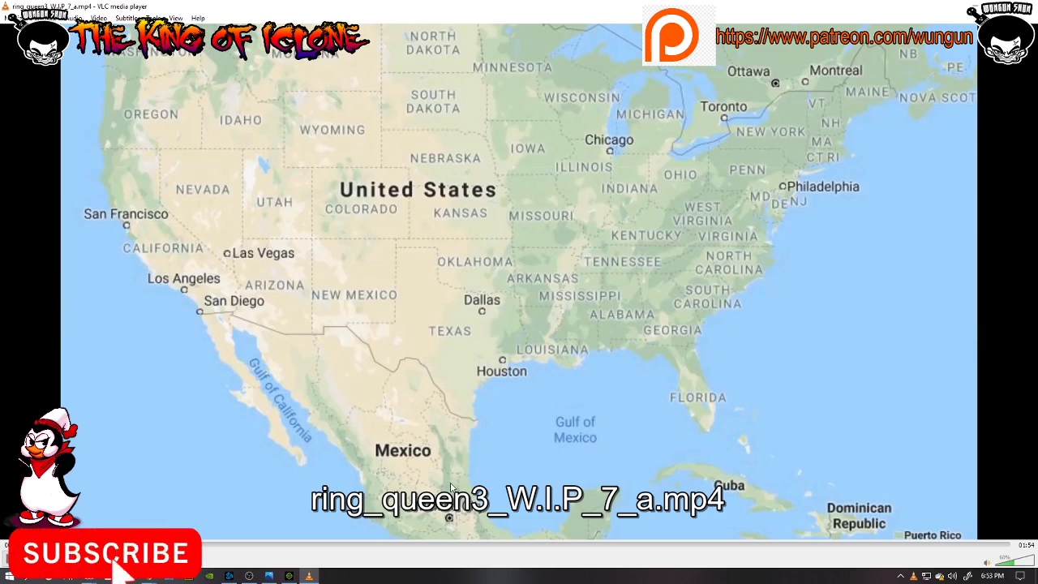
Watch the map render fullscreen in VLC, then return to the normal window.
{"action": "double_click", "coordinate": [445, 360]}
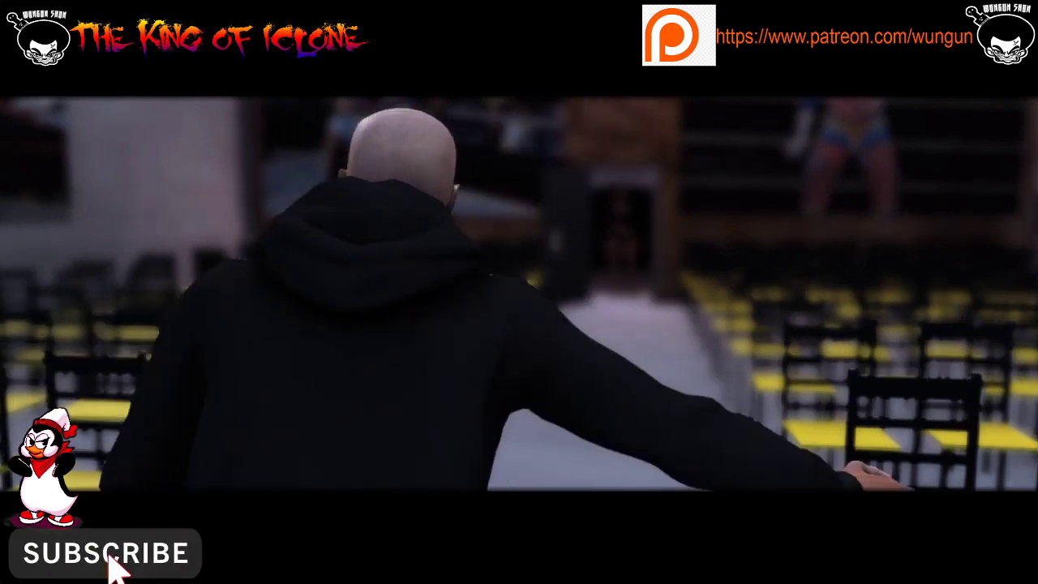
{"action": "mouse_move", "coordinate": [739, 345]}
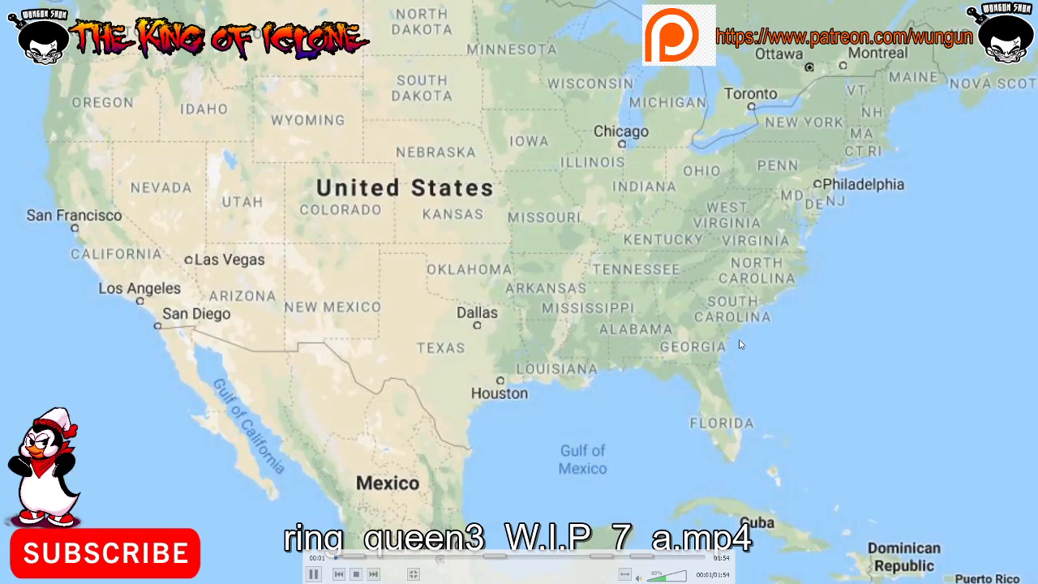
{"action": "double_click", "coordinate": [117, 569]}
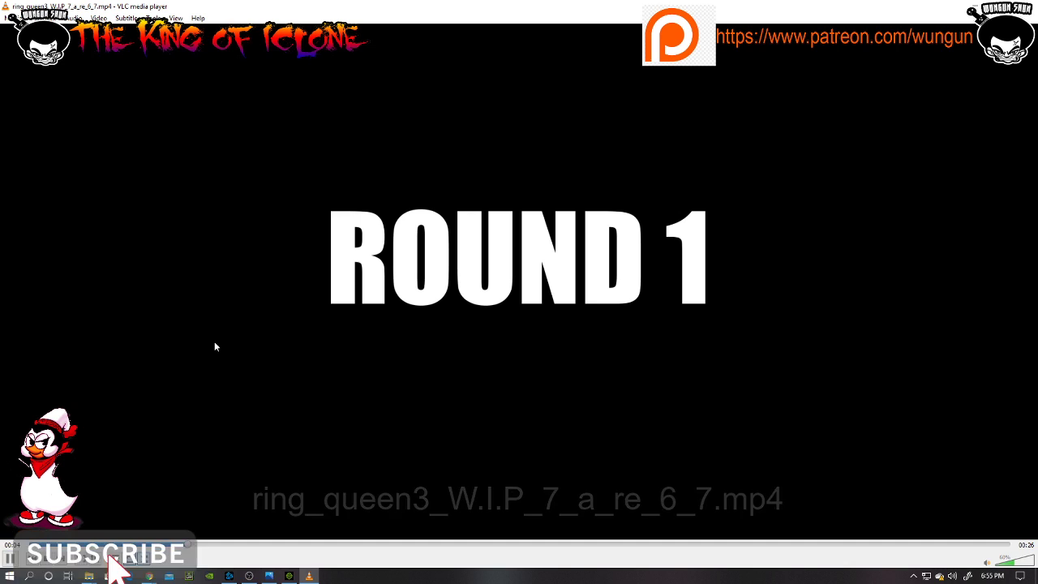
Toggle the ROUND 1 render fullscreen and back to the normal VLC window.
{"action": "double_click", "coordinate": [229, 329]}
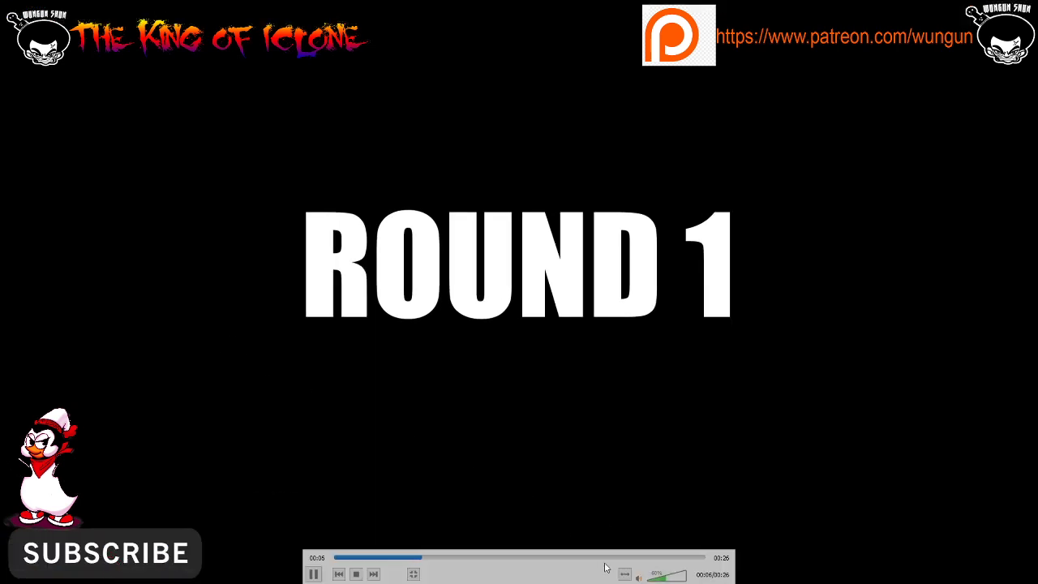
{"action": "double_click", "coordinate": [559, 354]}
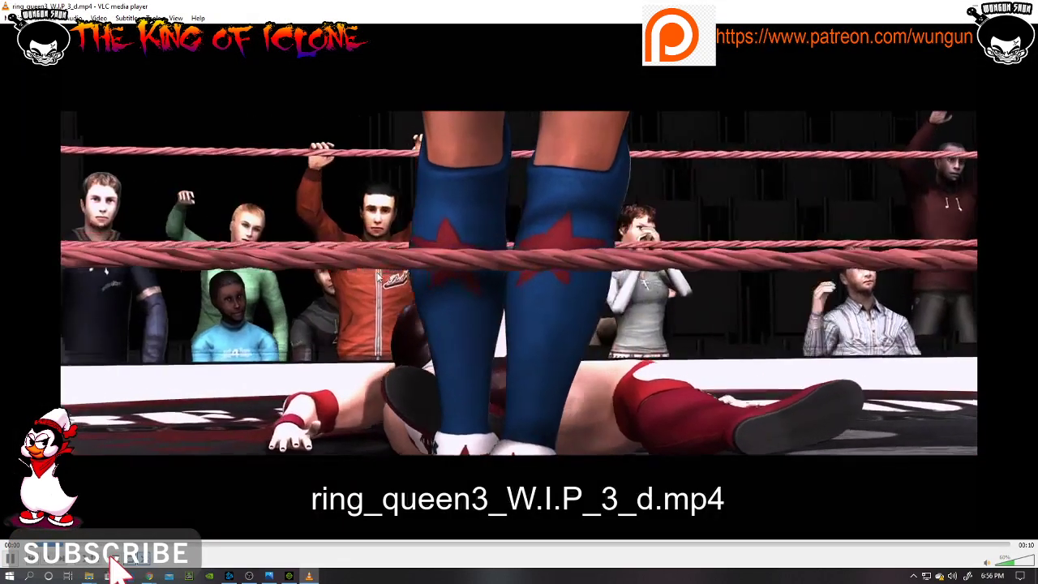
Play ring_queen3_W.I.P_3_b_1.mp4 fullscreen from its United States map opening.
{"action": "double_click", "coordinate": [377, 277]}
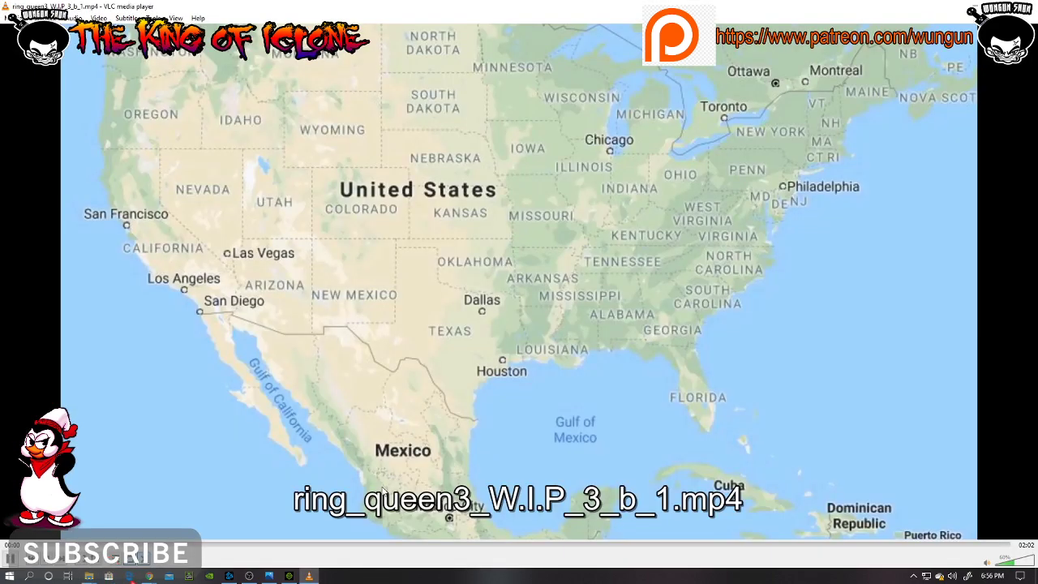
Seek the 3_b_1 render ahead to the wrestling-ring scene.
{"action": "left_click", "coordinate": [511, 551]}
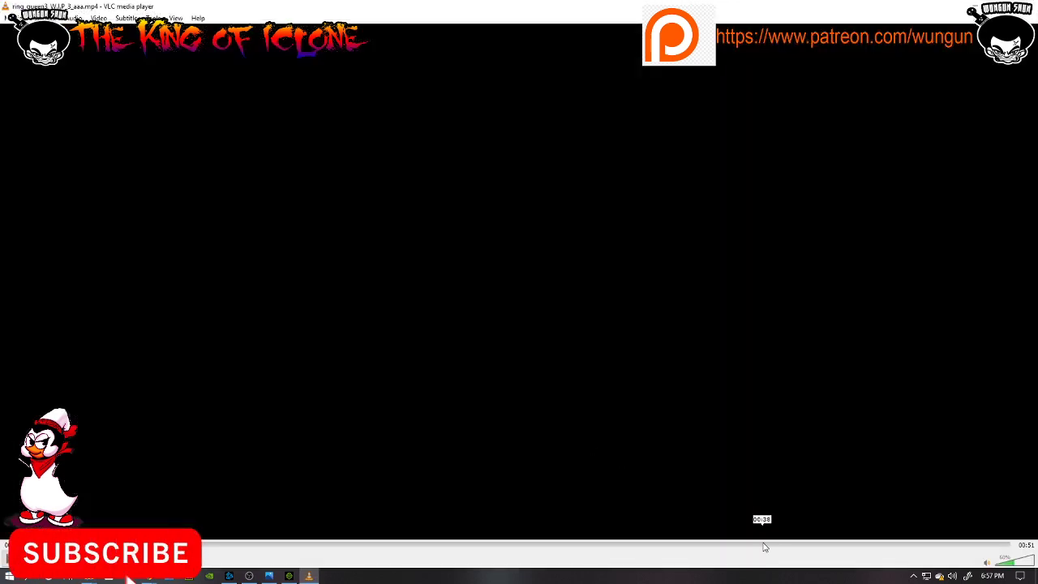
Seek the render to 00:41, then skip to near its end.
{"action": "left_click", "coordinate": [830, 549]}
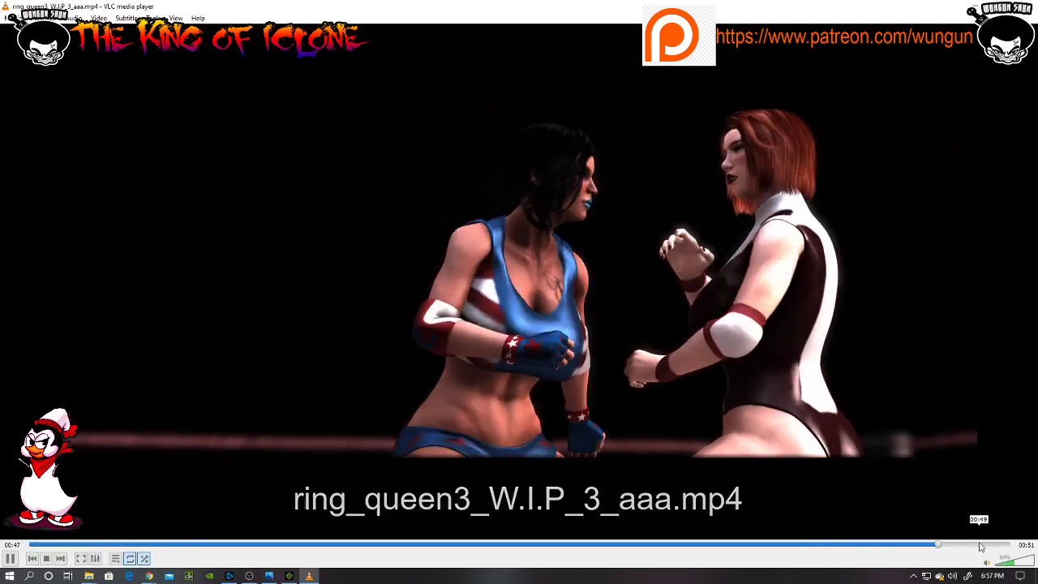
{"action": "left_click", "coordinate": [1003, 547]}
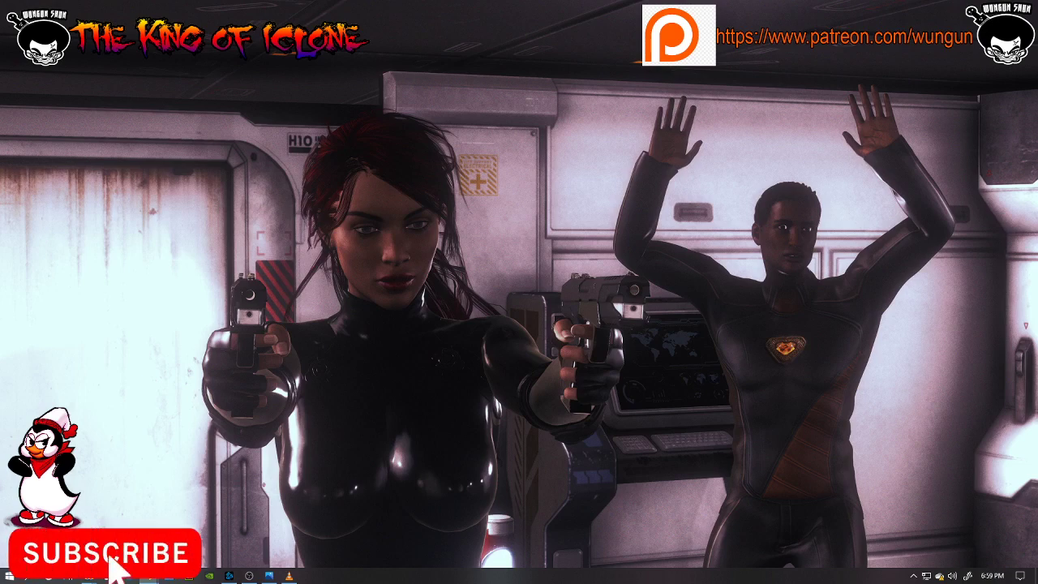
Bring Chrome forward, visit the Google Account page, go back, and reopen the Google apps list.
{"action": "left_click", "coordinate": [149, 575]}
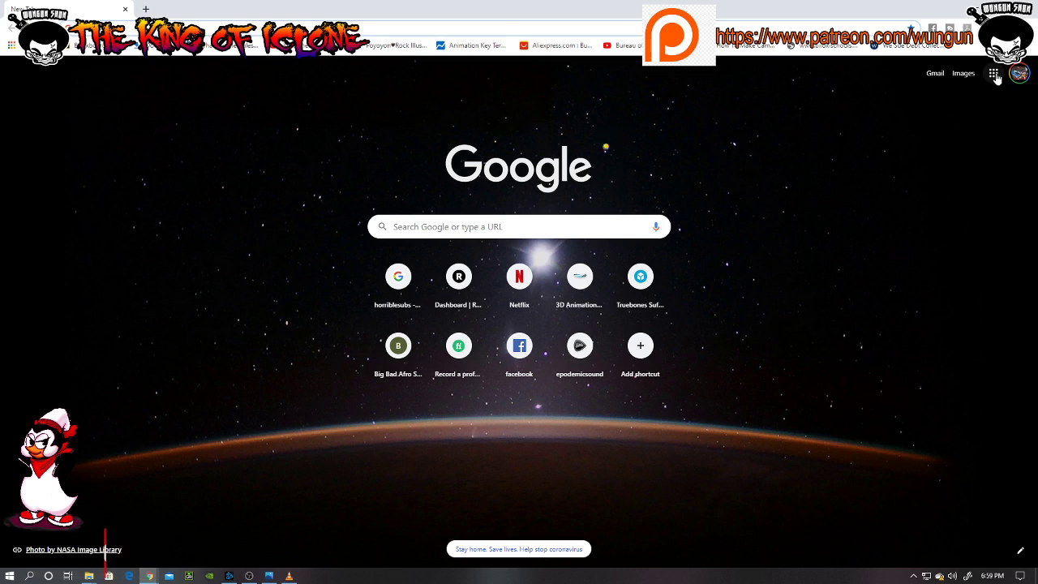
{"action": "left_click", "coordinate": [994, 74]}
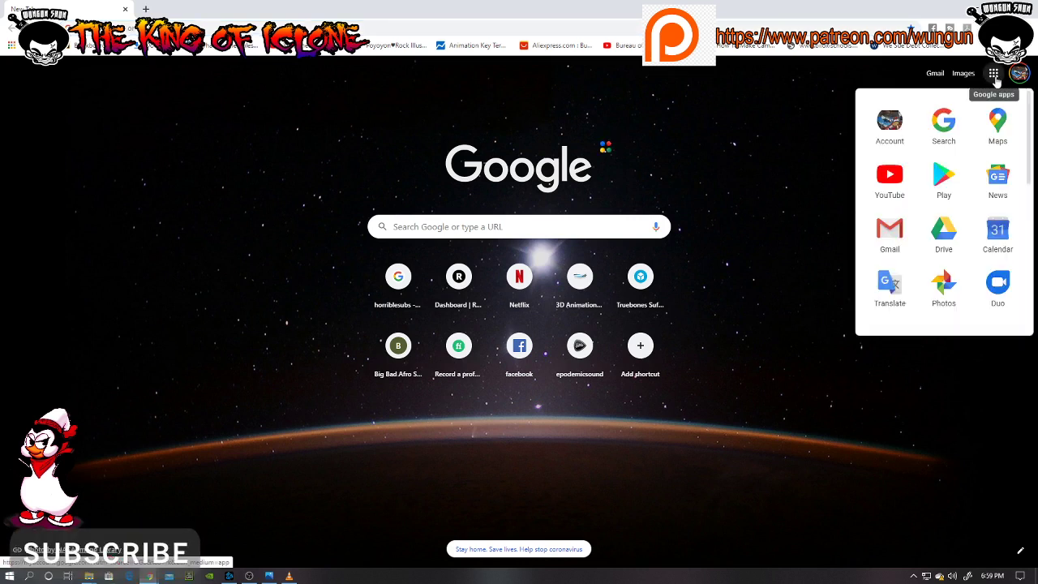
{"action": "left_click", "coordinate": [889, 123]}
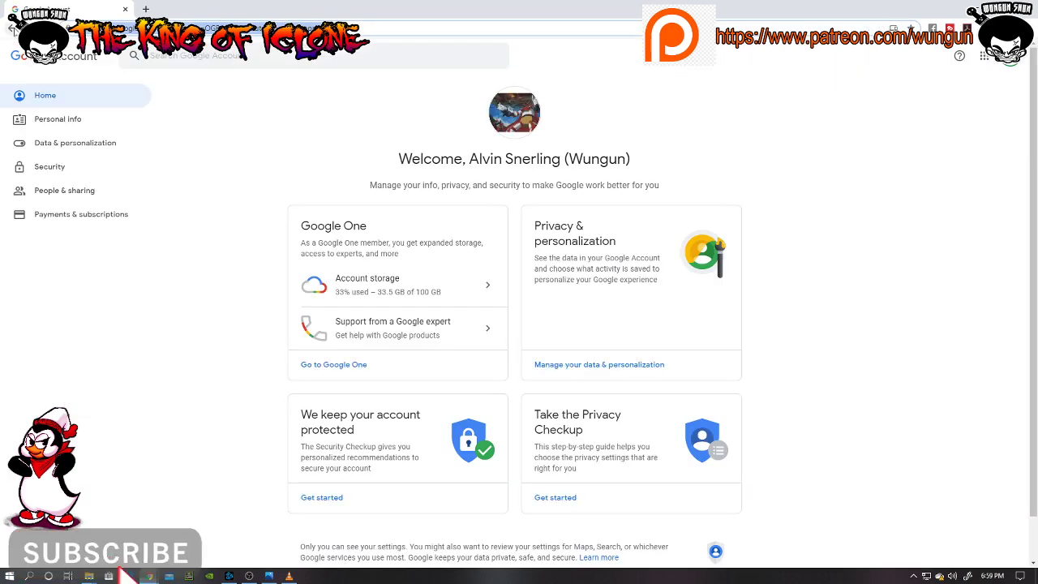
{"action": "key", "text": "alt+Left"}
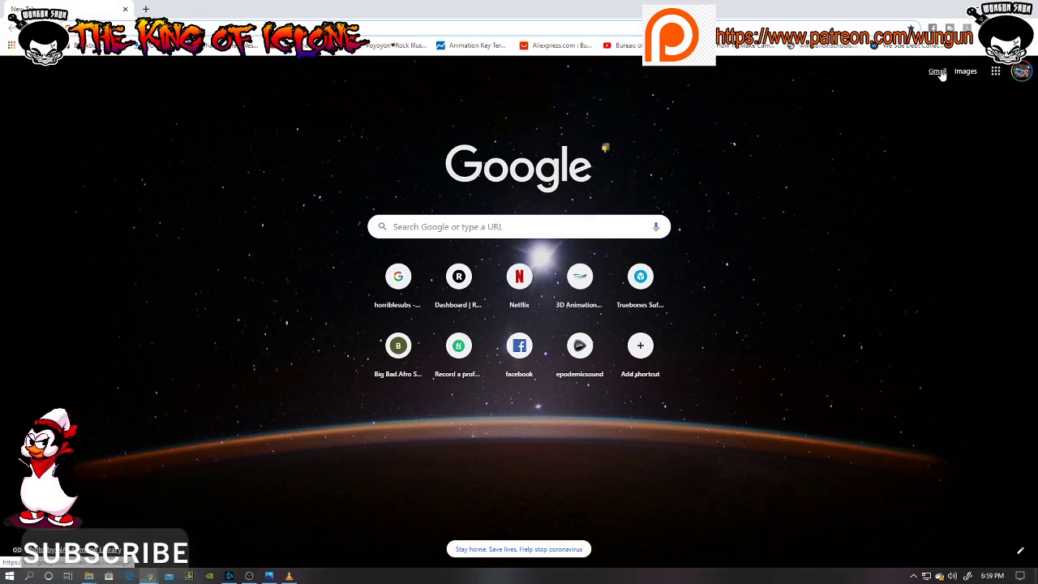
{"action": "left_click", "coordinate": [994, 71]}
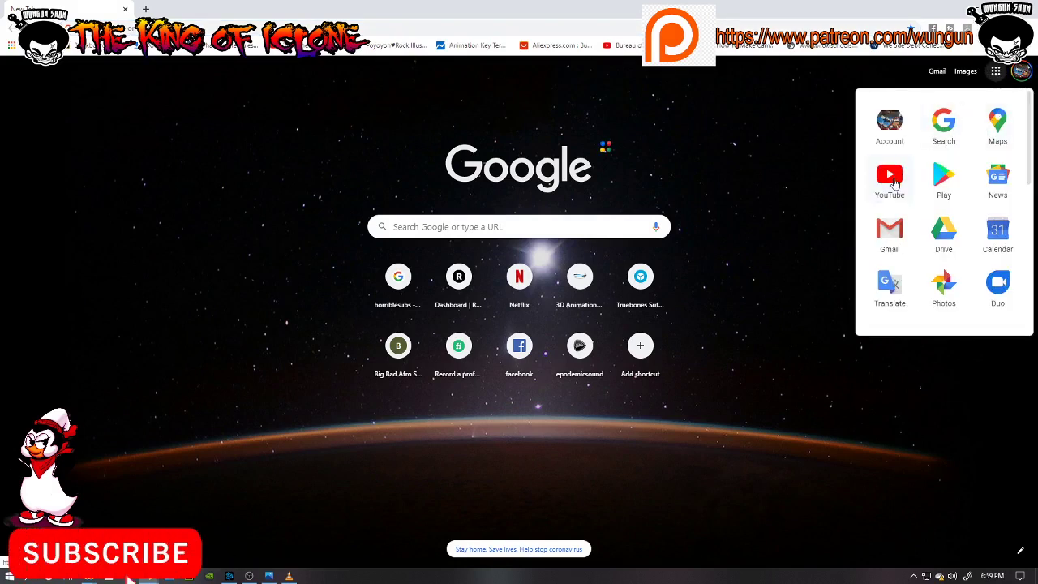
Switch to YouTube, open the Truebones iClone belly-dance upload from notifications, and scroll its page.
{"action": "left_click", "coordinate": [892, 180]}
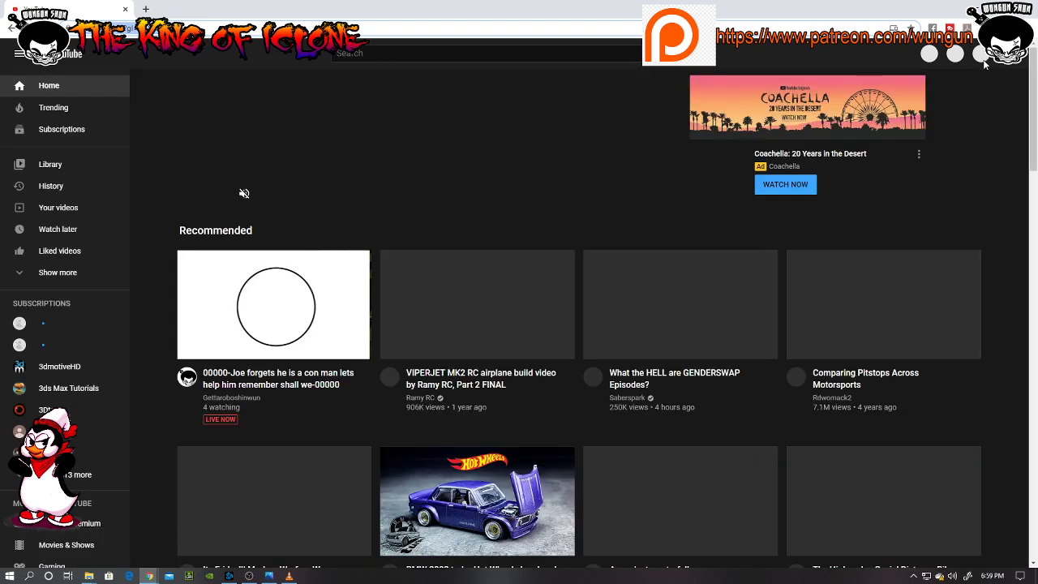
{"action": "left_click", "coordinate": [974, 56]}
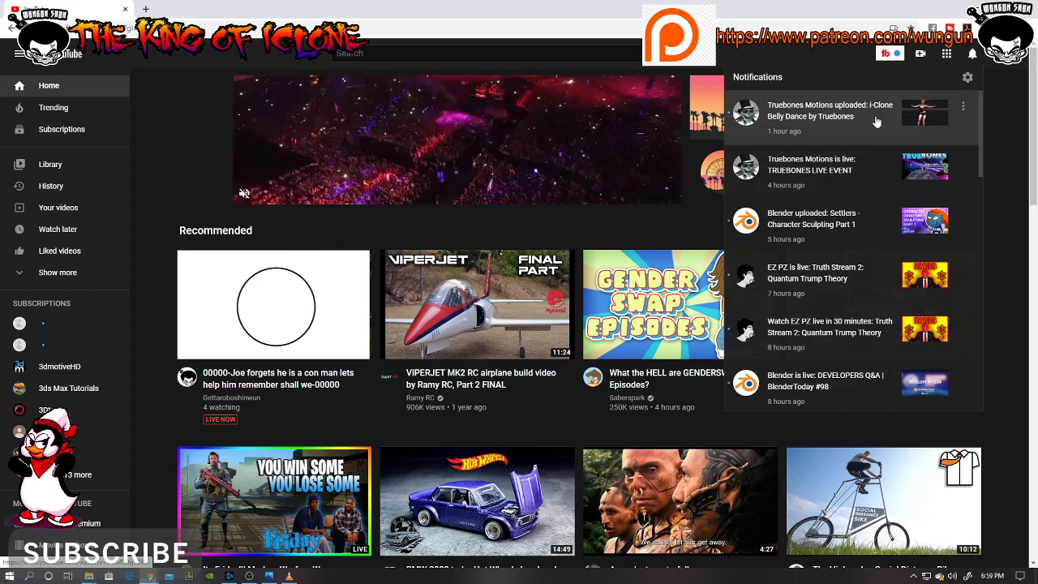
{"action": "left_click", "coordinate": [850, 118]}
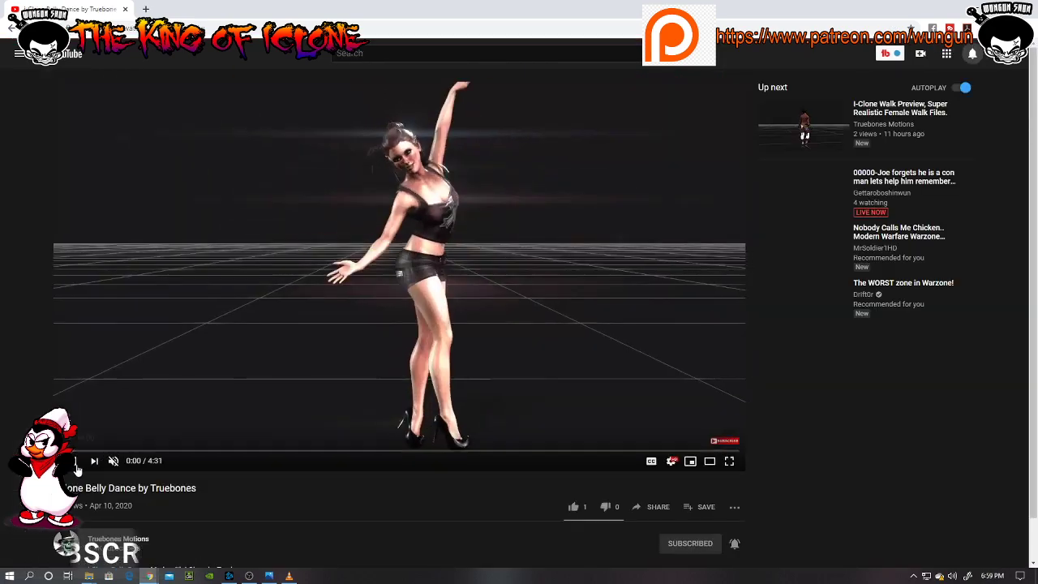
{"action": "scroll", "coordinate": [186, 413], "scroll_direction": "down", "scroll_amount": 2}
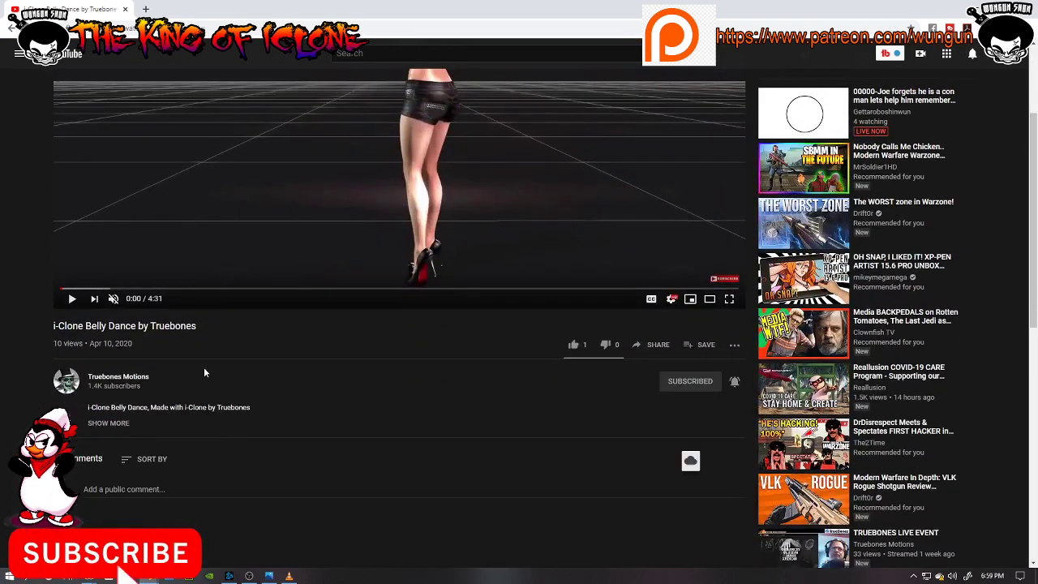
{"action": "scroll", "coordinate": [204, 372], "scroll_direction": "up", "scroll_amount": 2}
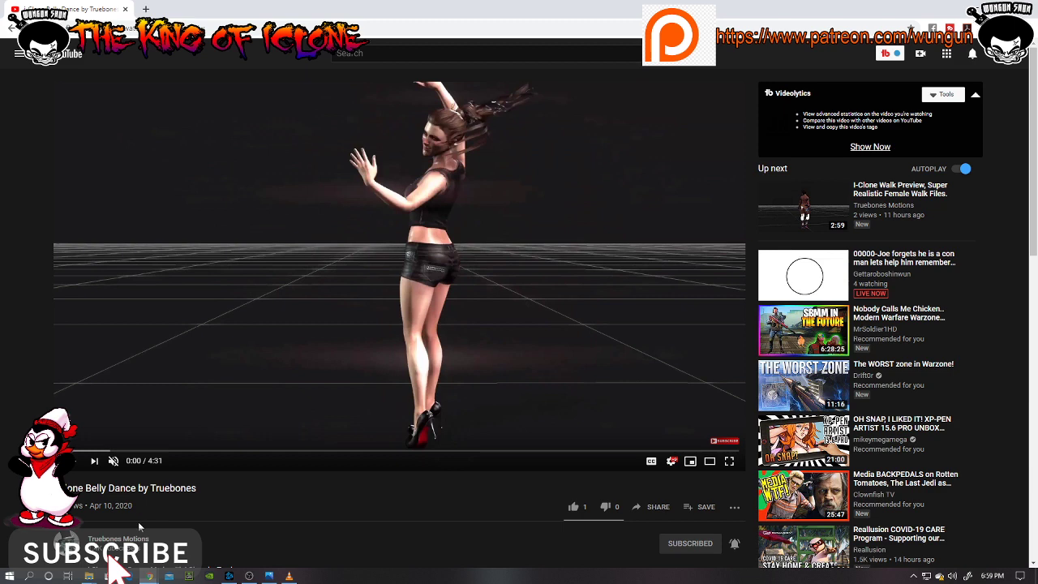
{"action": "scroll", "coordinate": [454, 381], "scroll_direction": "down", "scroll_amount": 2}
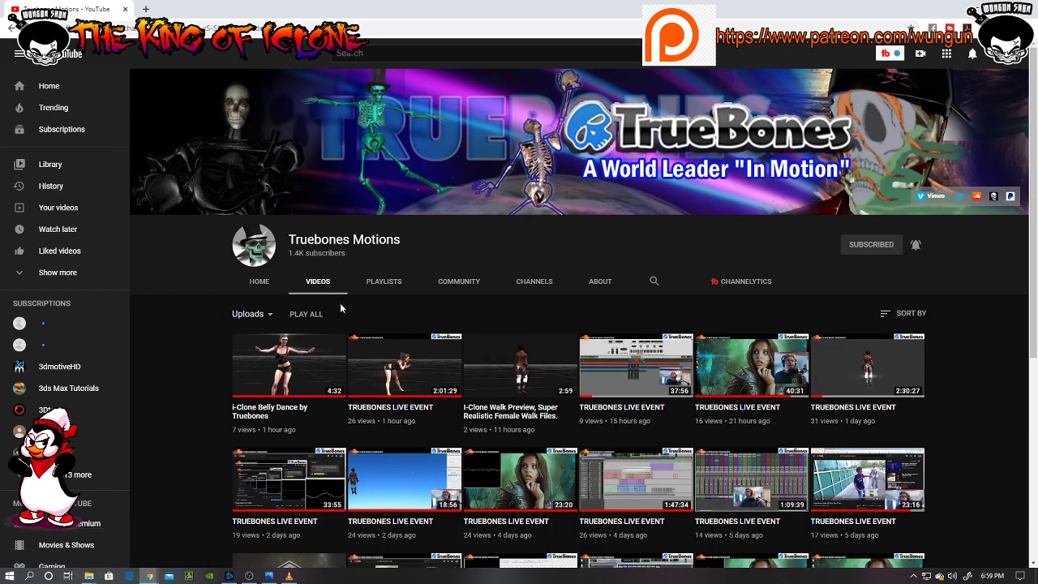
Browse the Truebones Motions Videos grid down to older uploads like iPiSoft, Trump and (MMD) Fighting WIP.
{"action": "scroll", "coordinate": [300, 368], "scroll_direction": "down", "scroll_amount": 4}
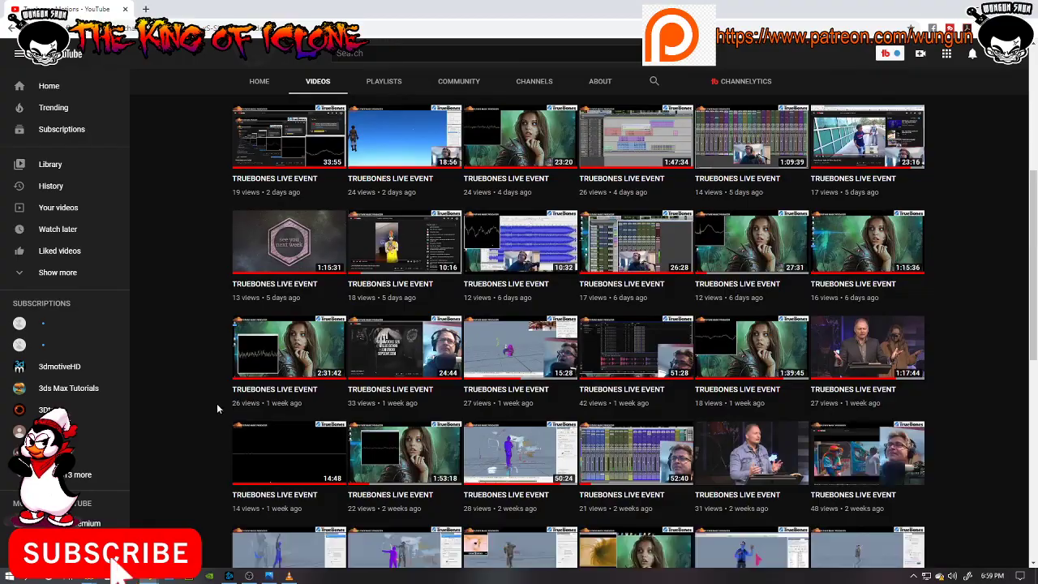
{"action": "scroll", "coordinate": [215, 409], "scroll_direction": "down", "scroll_amount": 5}
{"action": "scroll", "coordinate": [212, 416], "scroll_direction": "down", "scroll_amount": 3}
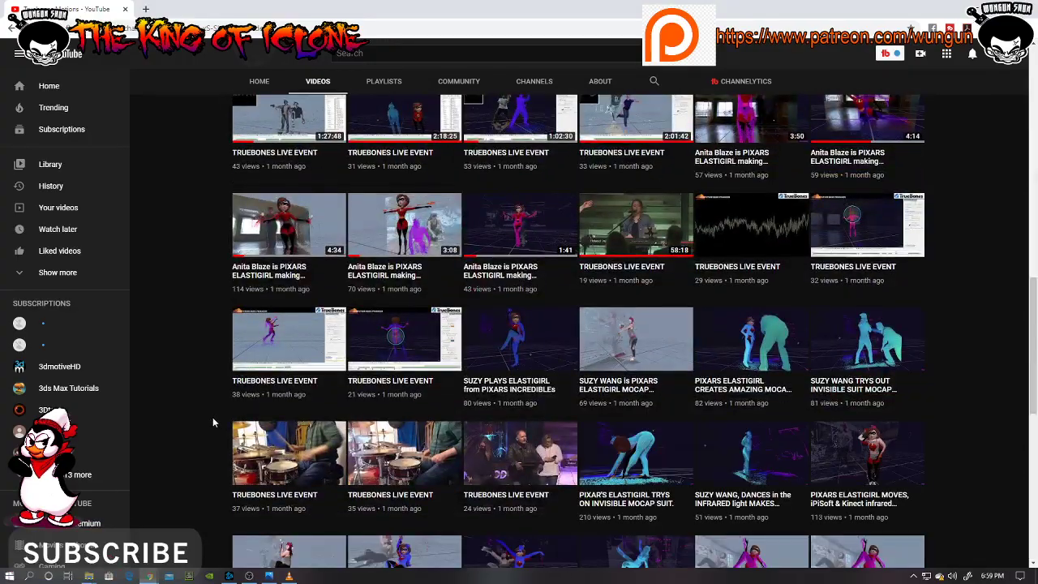
{"action": "scroll", "coordinate": [213, 417], "scroll_direction": "down", "scroll_amount": 2}
{"action": "scroll", "coordinate": [210, 415], "scroll_direction": "down", "scroll_amount": 2}
{"action": "scroll", "coordinate": [209, 417], "scroll_direction": "down", "scroll_amount": 2}
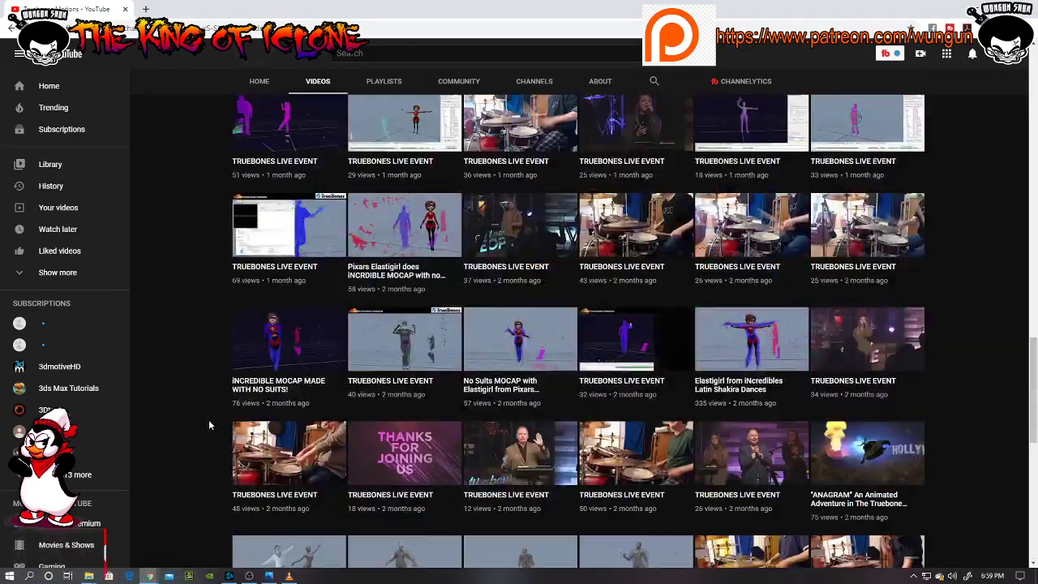
{"action": "scroll", "coordinate": [208, 419], "scroll_direction": "up", "scroll_amount": 3}
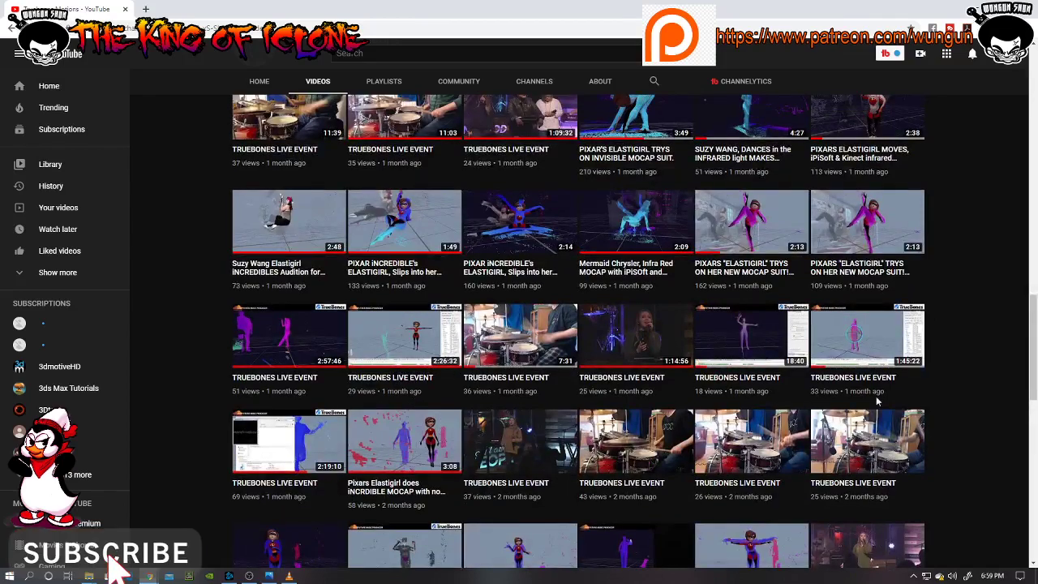
{"action": "scroll", "coordinate": [976, 314], "scroll_direction": "up", "scroll_amount": 3}
{"action": "scroll", "coordinate": [978, 323], "scroll_direction": "down", "scroll_amount": 3}
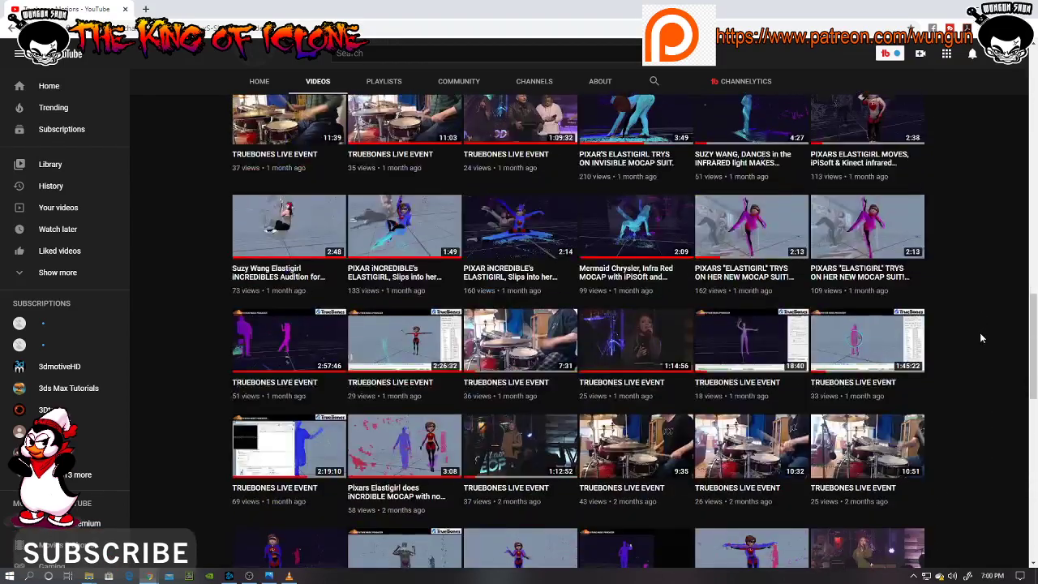
{"action": "scroll", "coordinate": [979, 333], "scroll_direction": "down", "scroll_amount": 3}
{"action": "scroll", "coordinate": [979, 335], "scroll_direction": "down", "scroll_amount": 5}
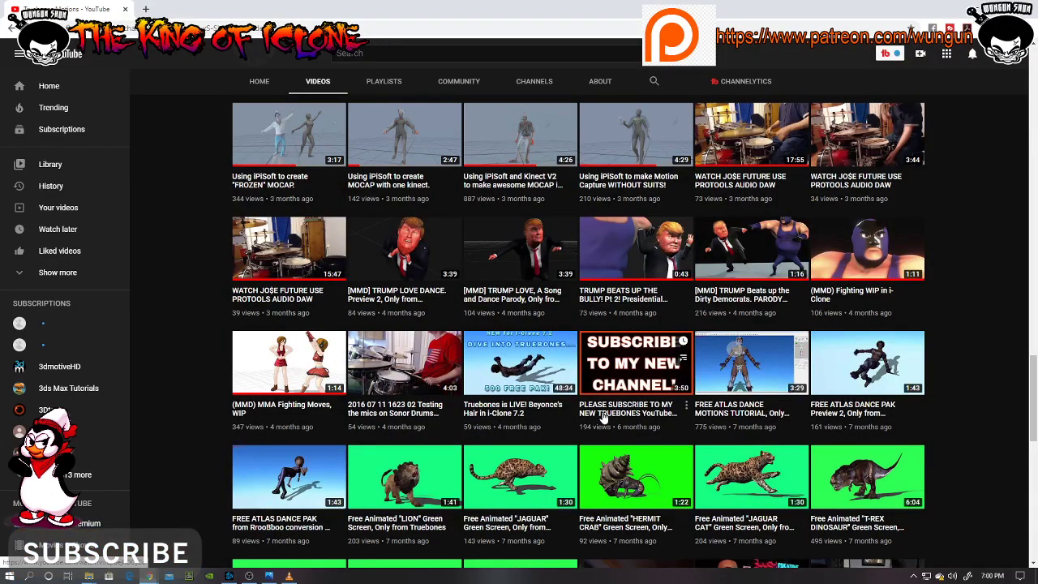
{"action": "scroll", "coordinate": [660, 364], "scroll_direction": "down", "scroll_amount": 1}
{"action": "scroll", "coordinate": [659, 363], "scroll_direction": "down", "scroll_amount": 2}
{"action": "scroll", "coordinate": [936, 391], "scroll_direction": "down", "scroll_amount": 2}
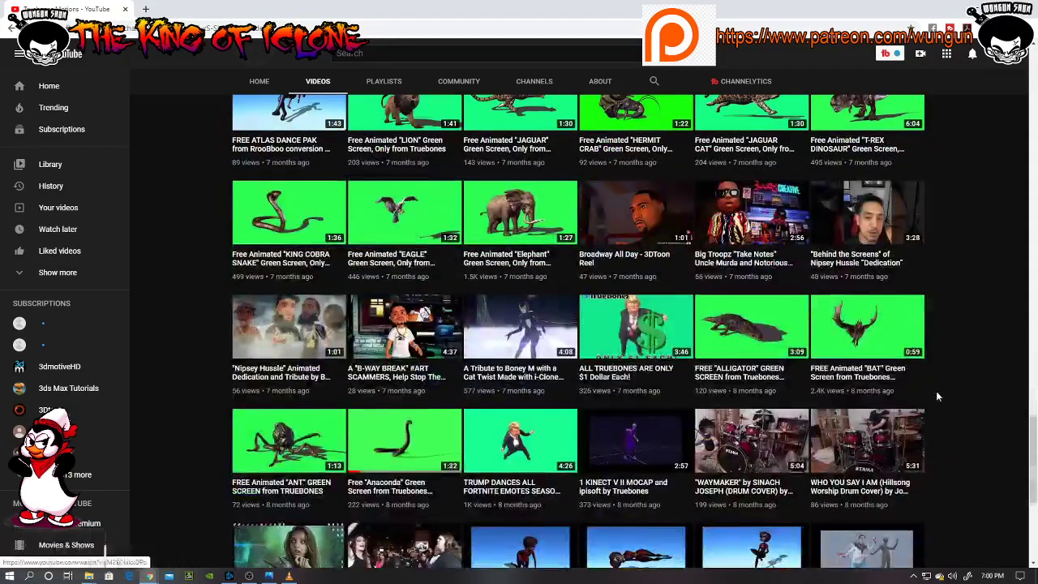
{"action": "scroll", "coordinate": [937, 396], "scroll_direction": "down", "scroll_amount": 3}
{"action": "scroll", "coordinate": [938, 396], "scroll_direction": "up", "scroll_amount": 3}
{"action": "scroll", "coordinate": [937, 395], "scroll_direction": "up", "scroll_amount": 4}
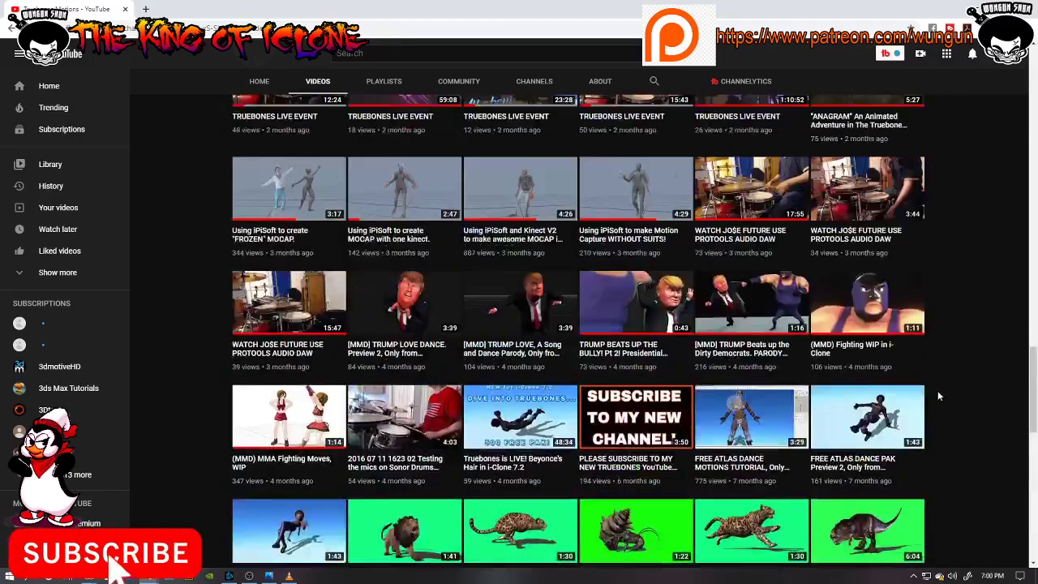
{"action": "scroll", "coordinate": [937, 396], "scroll_direction": "up", "scroll_amount": 2}
{"action": "mouse_move", "coordinate": [867, 235]}
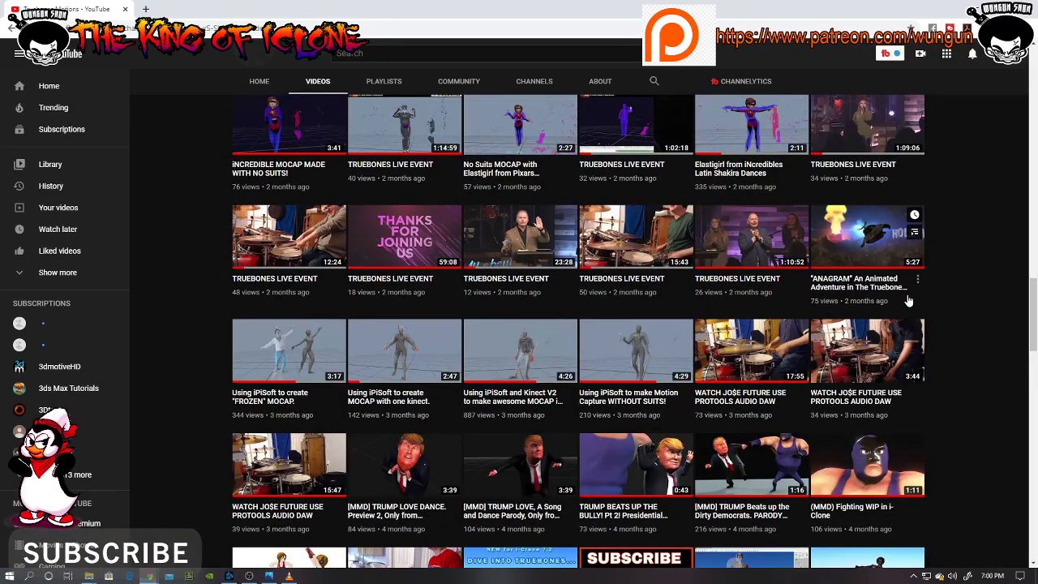
{"action": "scroll", "coordinate": [941, 465], "scroll_direction": "down", "scroll_amount": 1}
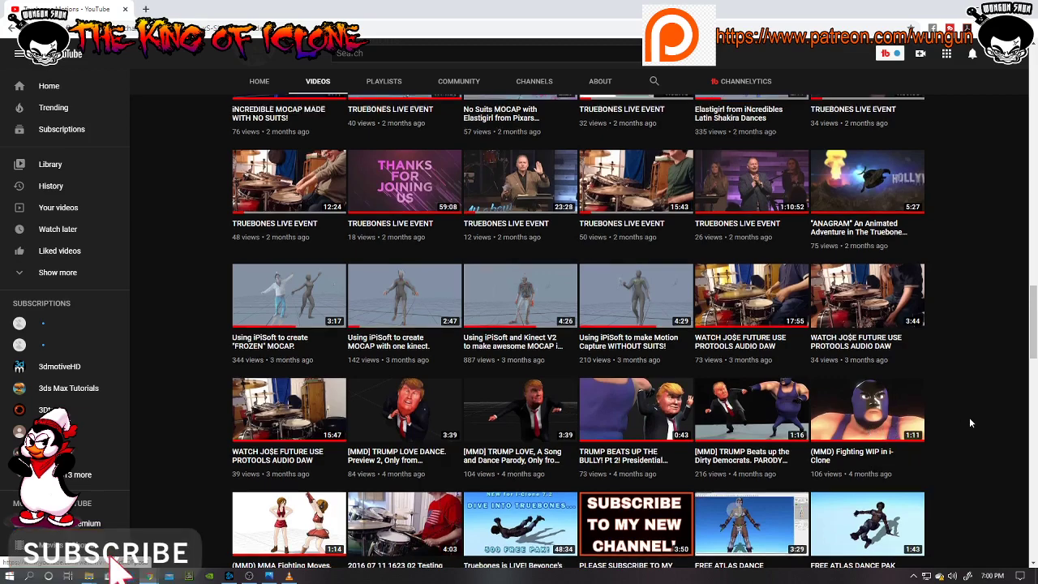
{"action": "scroll", "coordinate": [969, 418], "scroll_direction": "down", "scroll_amount": 3}
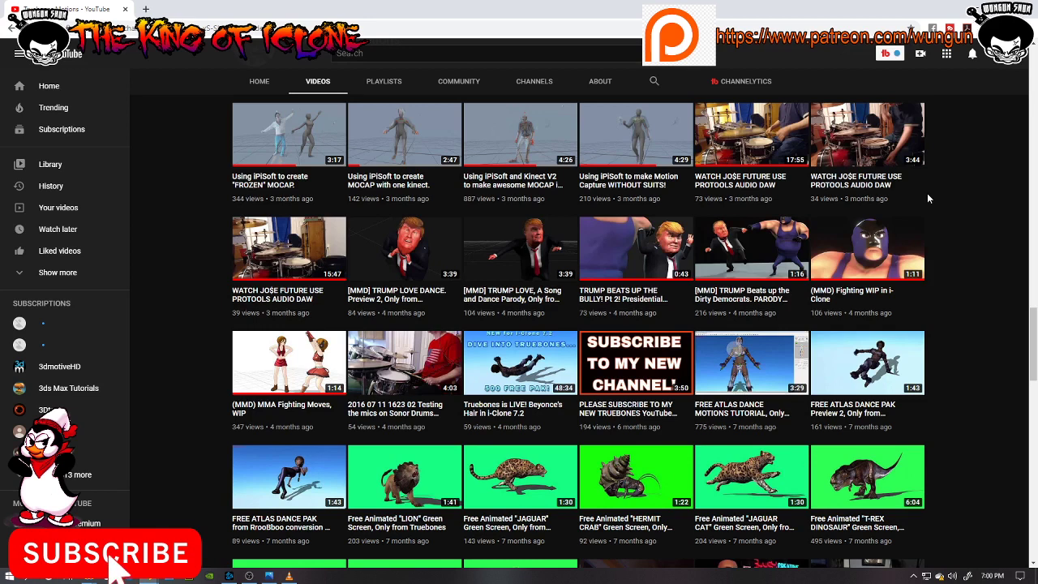
{"action": "mouse_move", "coordinate": [867, 408]}
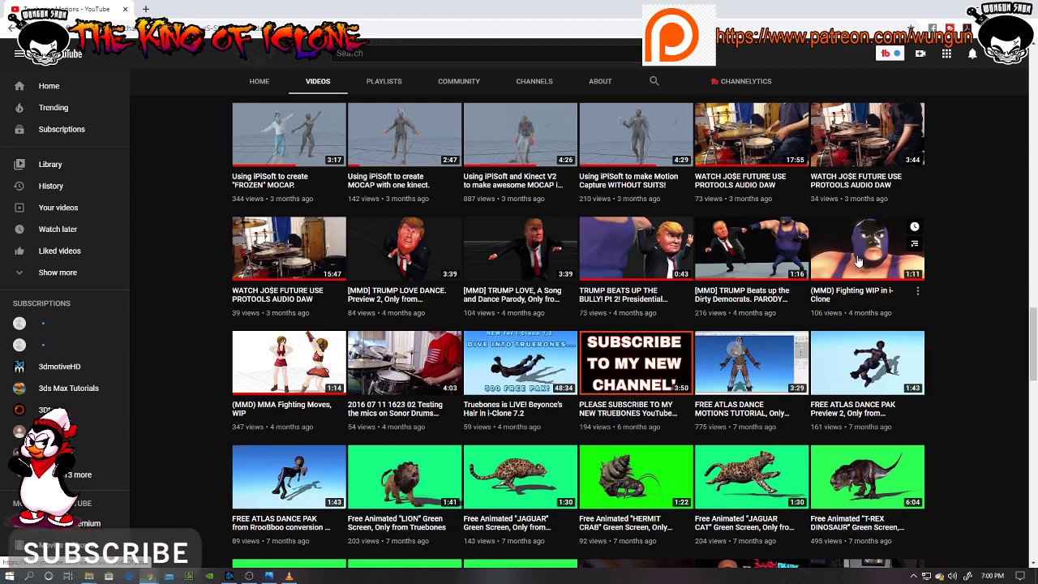
Play the '(MMD) Fighting WIP in i-Clone' video and rewind it to 0:00.
{"action": "left_click", "coordinate": [859, 259]}
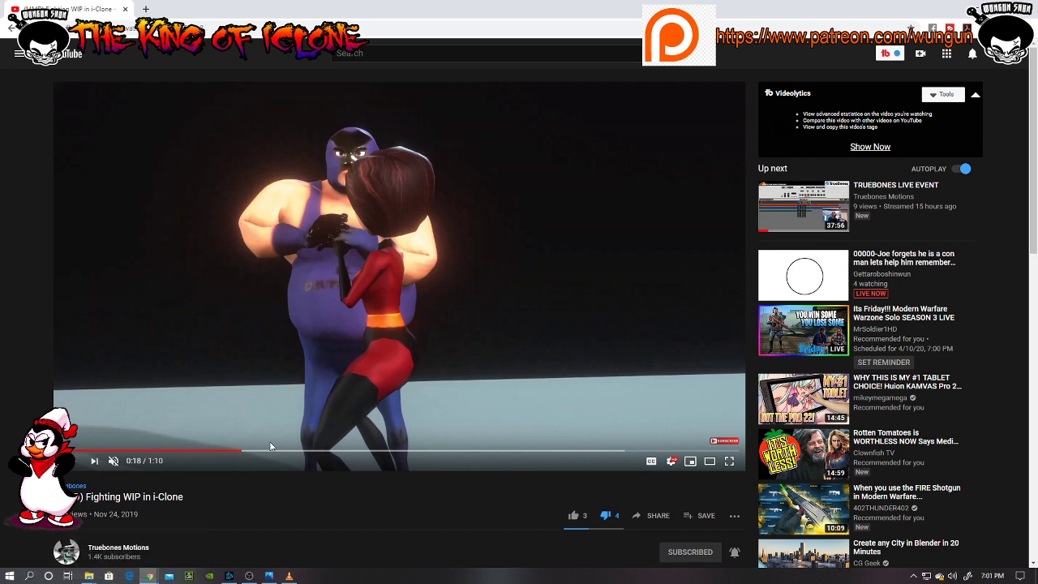
{"action": "left_click", "coordinate": [210, 450]}
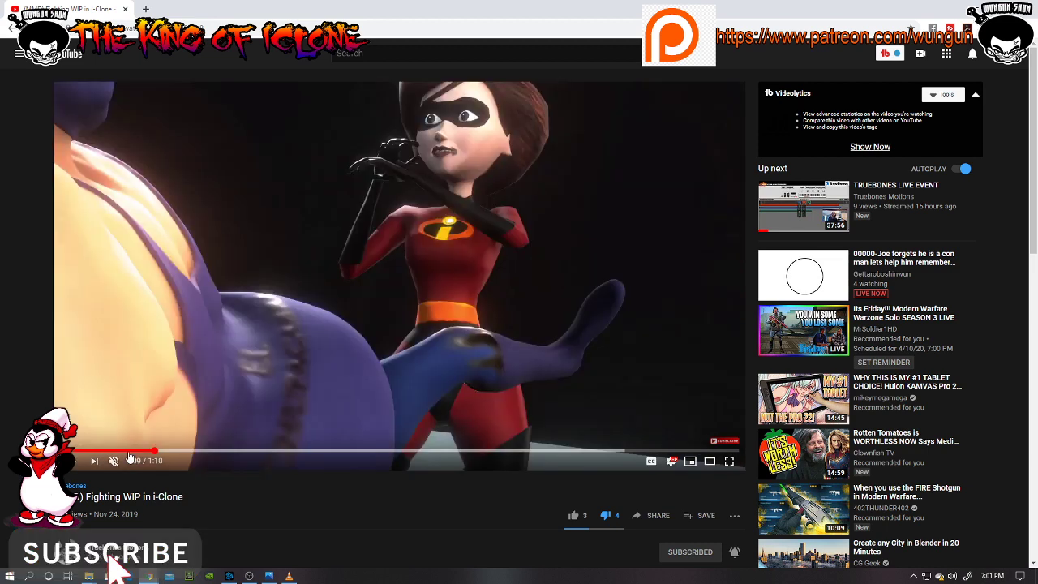
{"action": "left_click", "coordinate": [121, 450]}
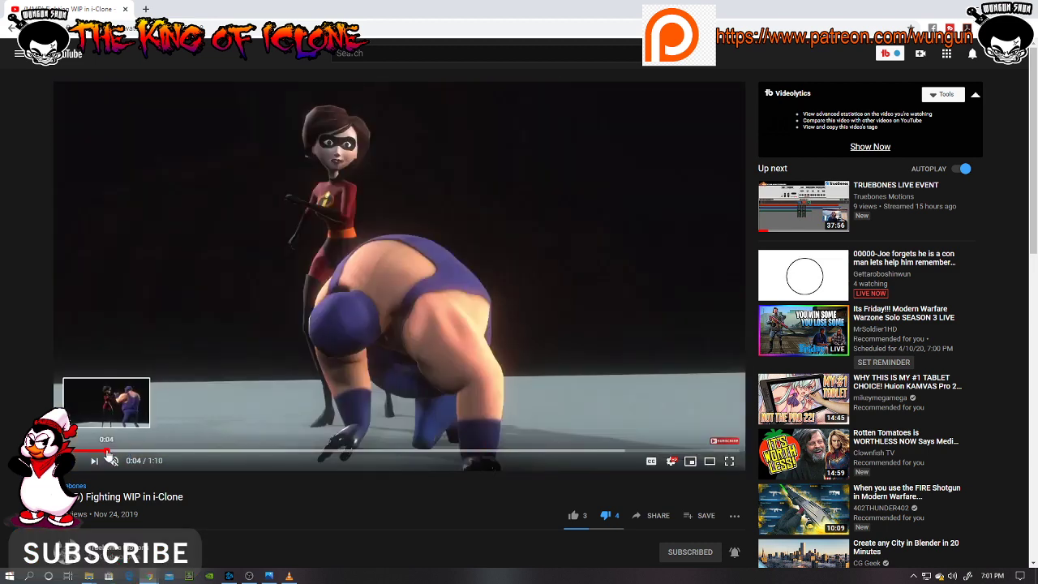
{"action": "left_click", "coordinate": [76, 451]}
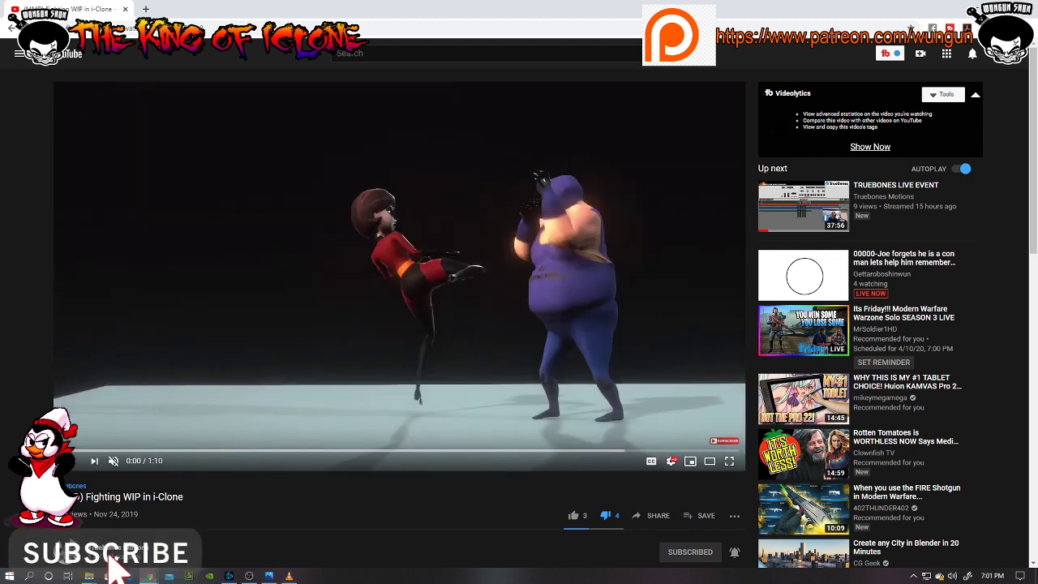
{"action": "left_click", "coordinate": [57, 451]}
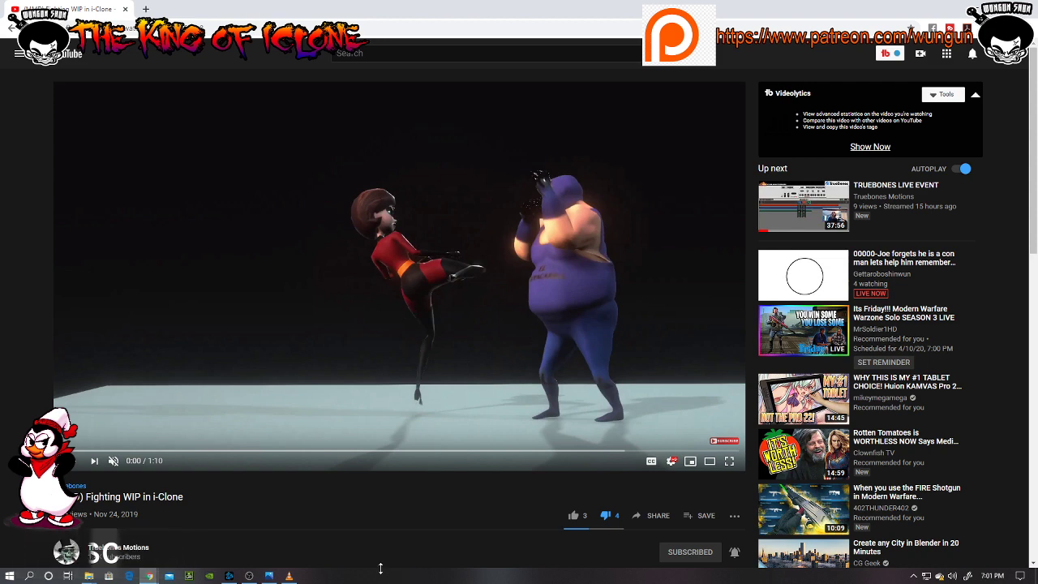
Bring the ring_queen3_W.I.P_3_aaa.mp4 render in VLC to the front and keep its window maximized.
{"action": "left_click", "coordinate": [297, 576]}
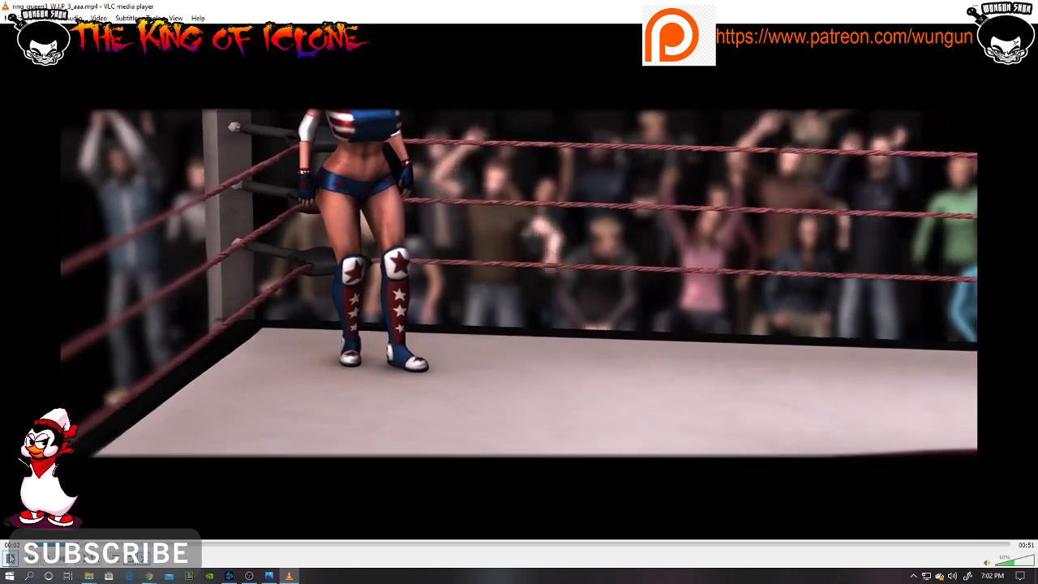
{"action": "mouse_move", "coordinate": [816, 7]}
{"action": "left_mouse_down"}
{"action": "mouse_move", "coordinate": [816, 128]}
{"action": "mouse_move", "coordinate": [936, 48]}
{"action": "left_mouse_up"}
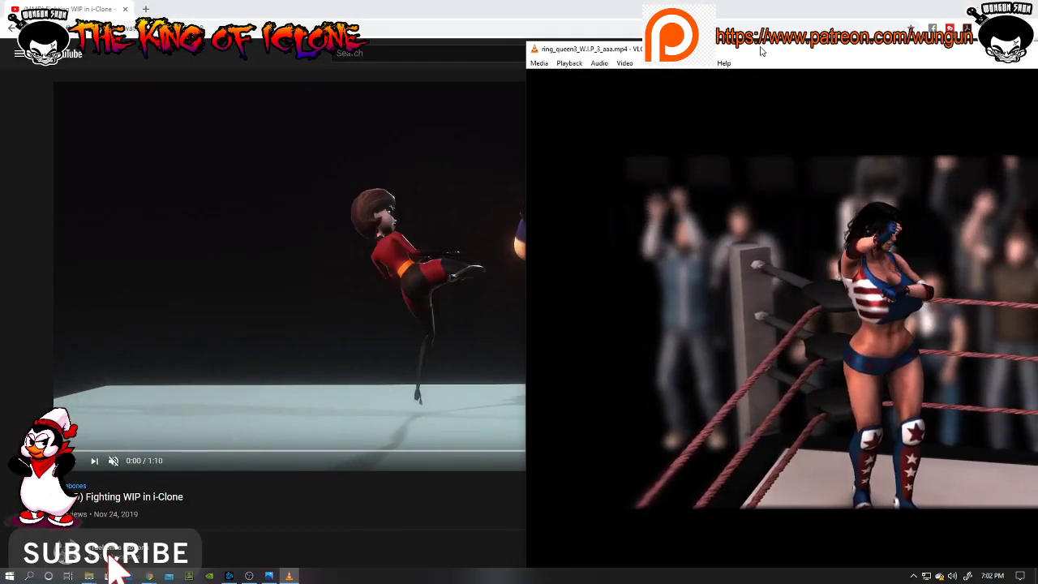
{"action": "double_click", "coordinate": [567, 48]}
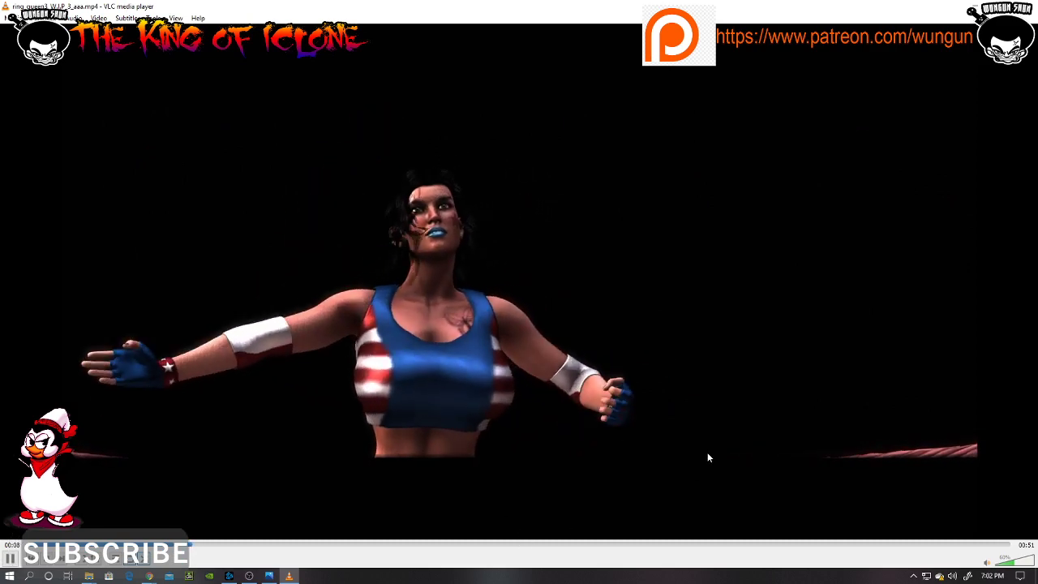